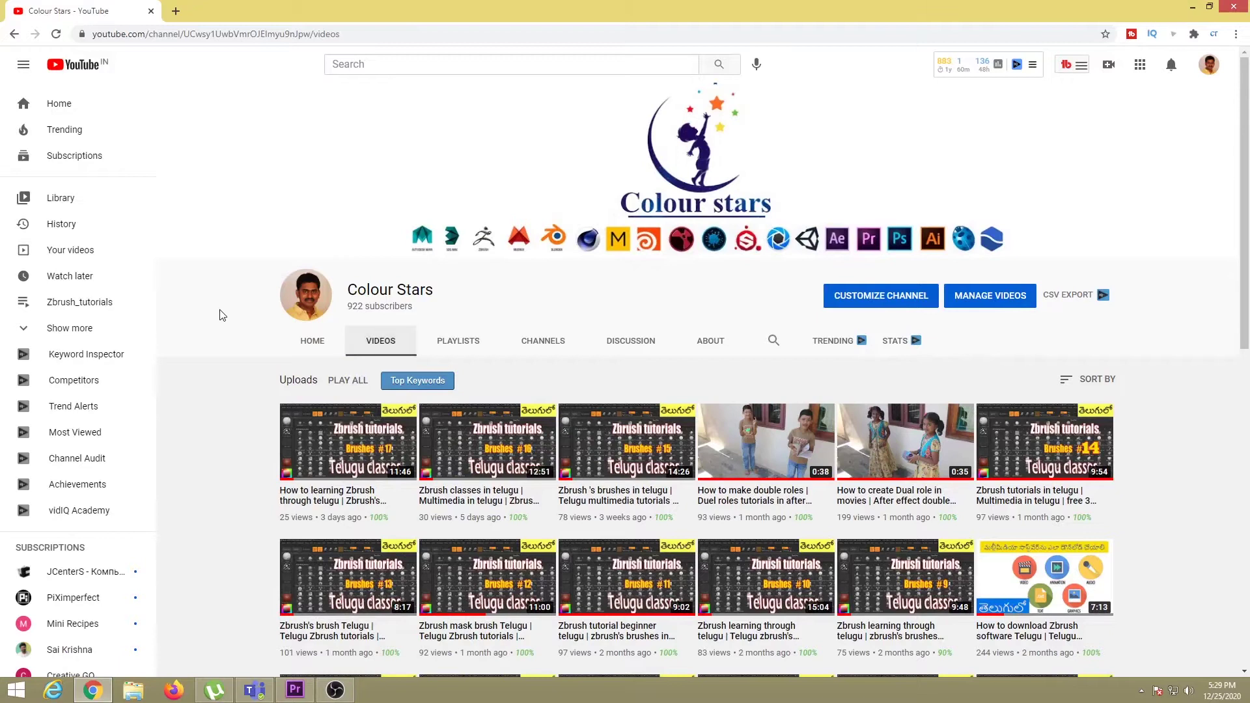
Scroll through the channel's full list of uploaded videos on the Videos tab
{"action": "scroll", "coordinate": [209, 345], "scroll_direction": "down", "scroll_amount": 1}
{"action": "scroll", "coordinate": [194, 368], "scroll_direction": "down", "scroll_amount": 1}
{"action": "scroll", "coordinate": [194, 369], "scroll_direction": "down", "scroll_amount": 1}
{"action": "scroll", "coordinate": [195, 371], "scroll_direction": "down", "scroll_amount": 1}
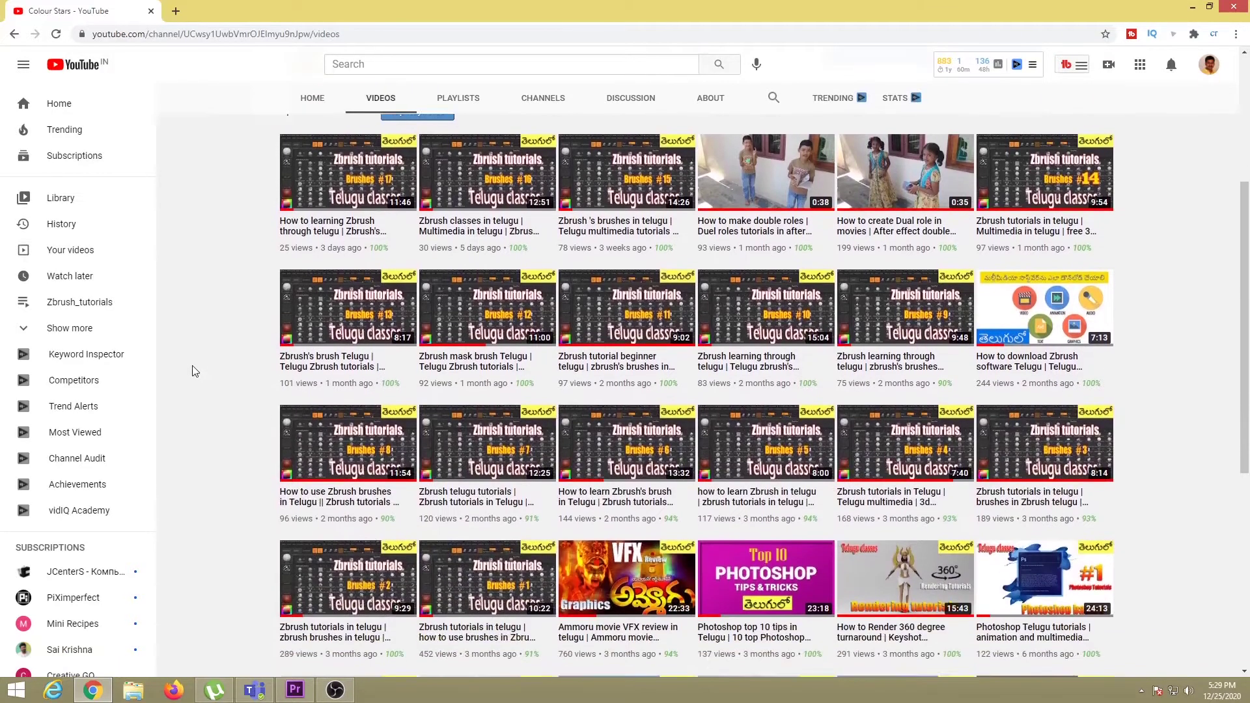
{"action": "scroll", "coordinate": [194, 371], "scroll_direction": "down", "scroll_amount": 1}
{"action": "scroll", "coordinate": [195, 371], "scroll_direction": "down", "scroll_amount": 2}
{"action": "scroll", "coordinate": [194, 372], "scroll_direction": "down", "scroll_amount": 2}
{"action": "scroll", "coordinate": [194, 371], "scroll_direction": "down", "scroll_amount": 1}
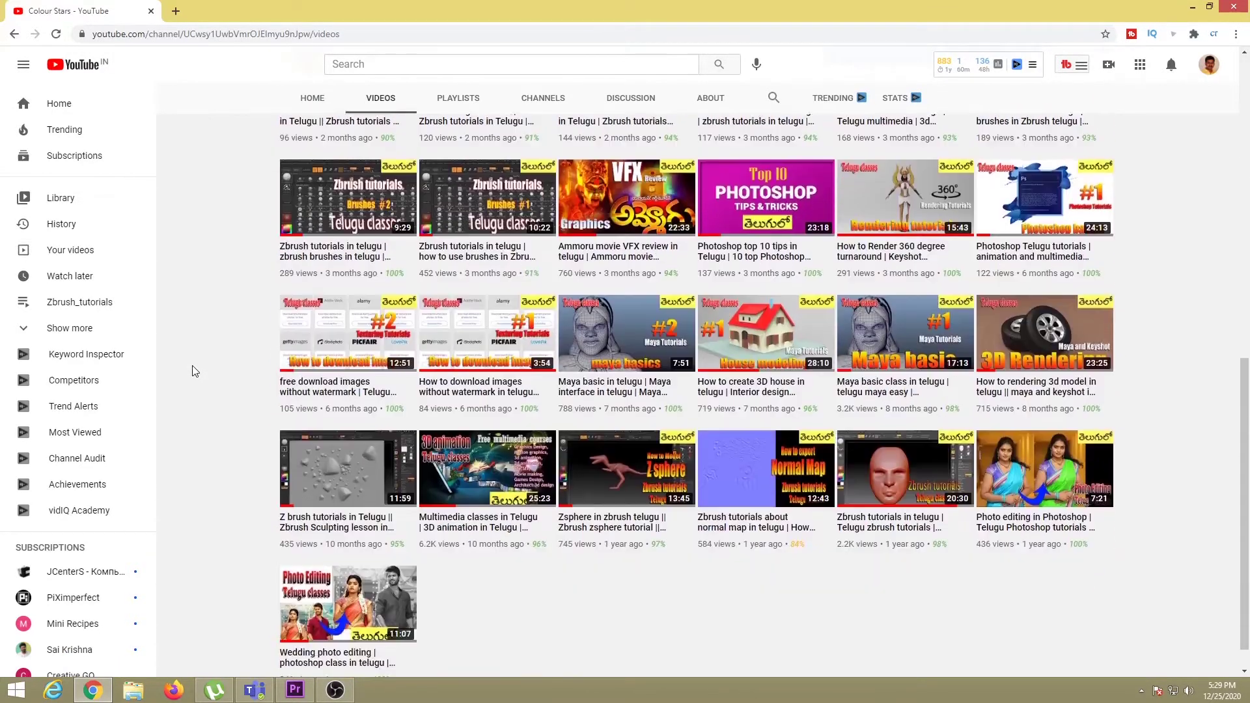
{"action": "scroll", "coordinate": [193, 372], "scroll_direction": "down", "scroll_amount": 1}
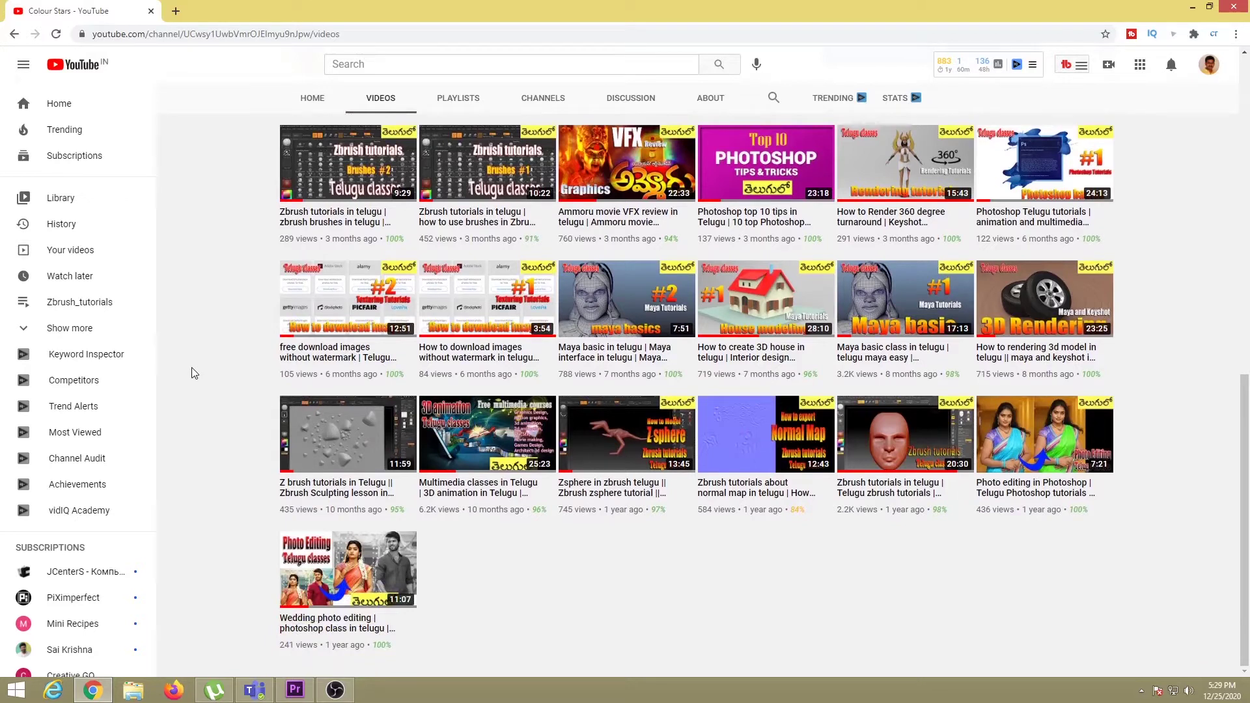
{"action": "scroll", "coordinate": [192, 372], "scroll_direction": "up", "scroll_amount": 1}
{"action": "scroll", "coordinate": [192, 373], "scroll_direction": "up", "scroll_amount": 3}
{"action": "scroll", "coordinate": [196, 373], "scroll_direction": "up", "scroll_amount": 1}
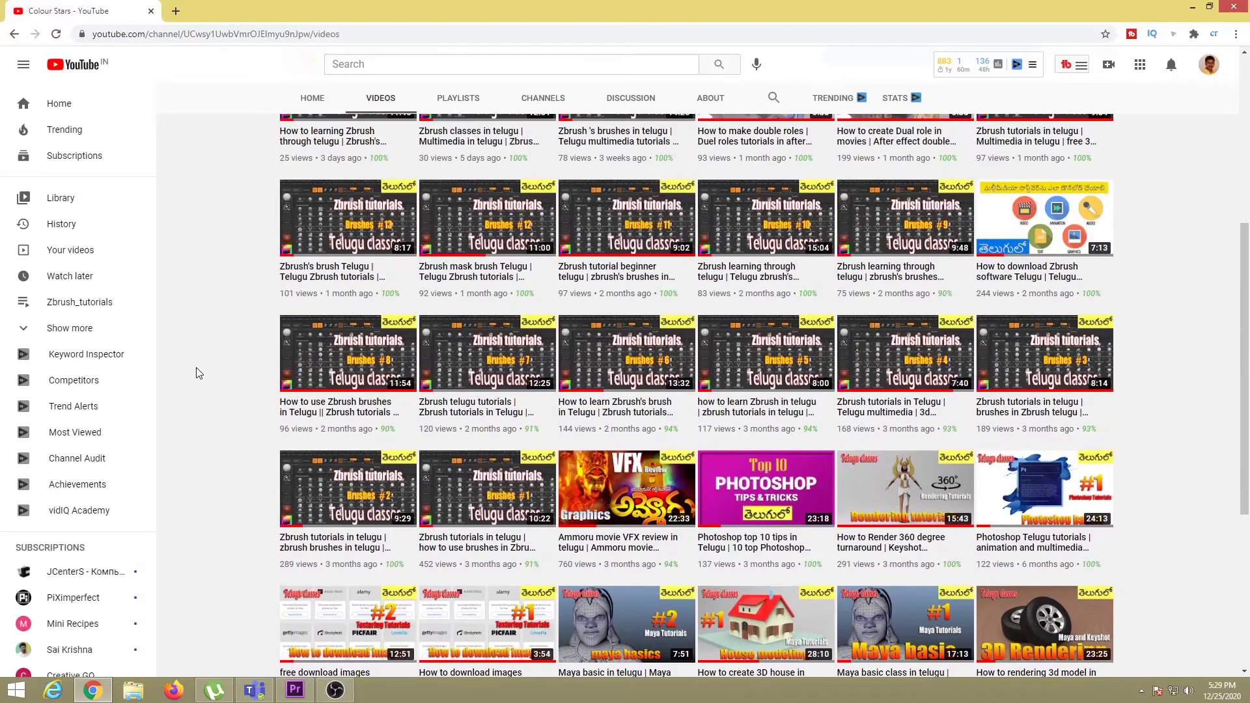
{"action": "scroll", "coordinate": [198, 372], "scroll_direction": "up", "scroll_amount": 4}
{"action": "scroll", "coordinate": [197, 370], "scroll_direction": "up", "scroll_amount": 2}
Switch to the channel's Home page and browse its Channelytics stats and featured sections
{"action": "left_click", "coordinate": [313, 352]}
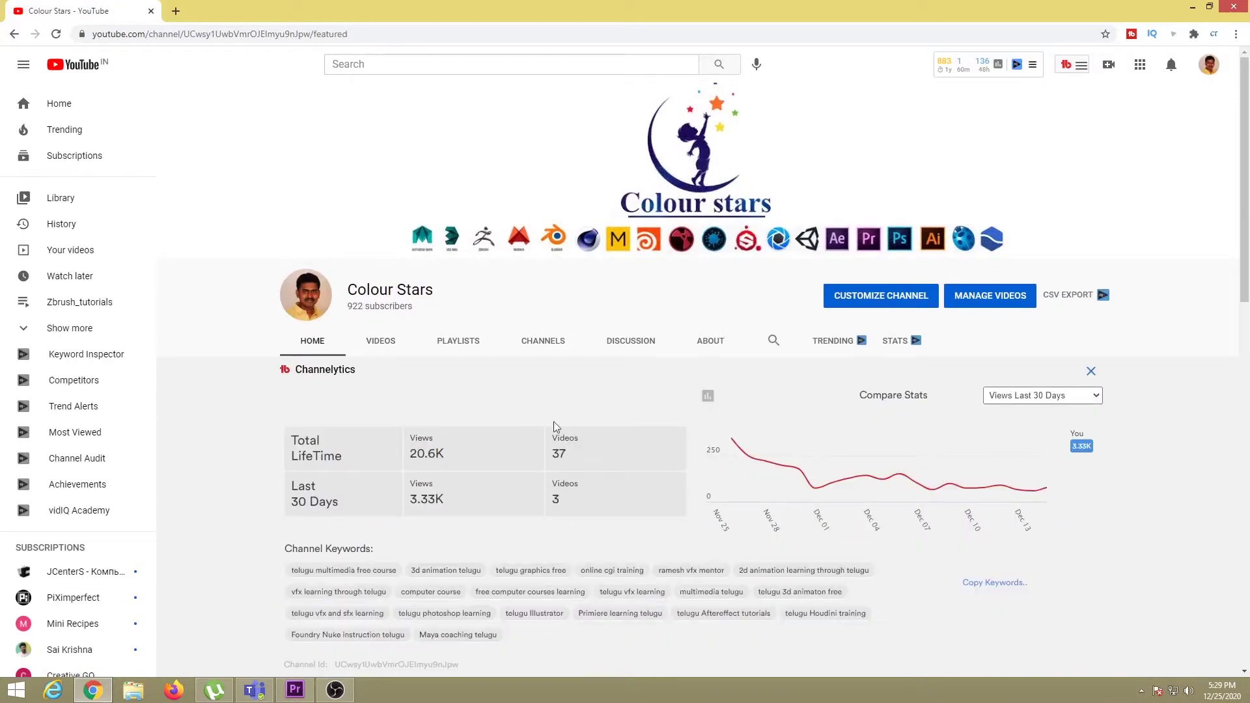
{"action": "scroll", "coordinate": [810, 453], "scroll_direction": "down", "scroll_amount": 1}
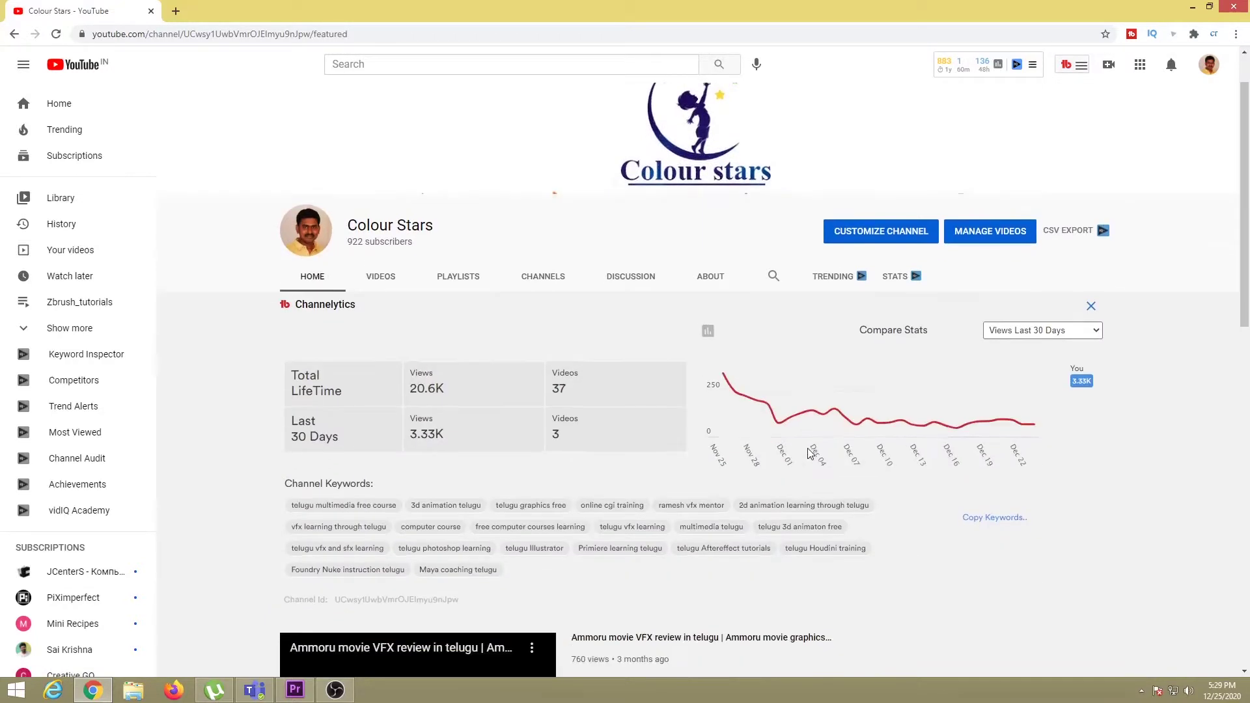
{"action": "scroll", "coordinate": [809, 453], "scroll_direction": "down", "scroll_amount": 2}
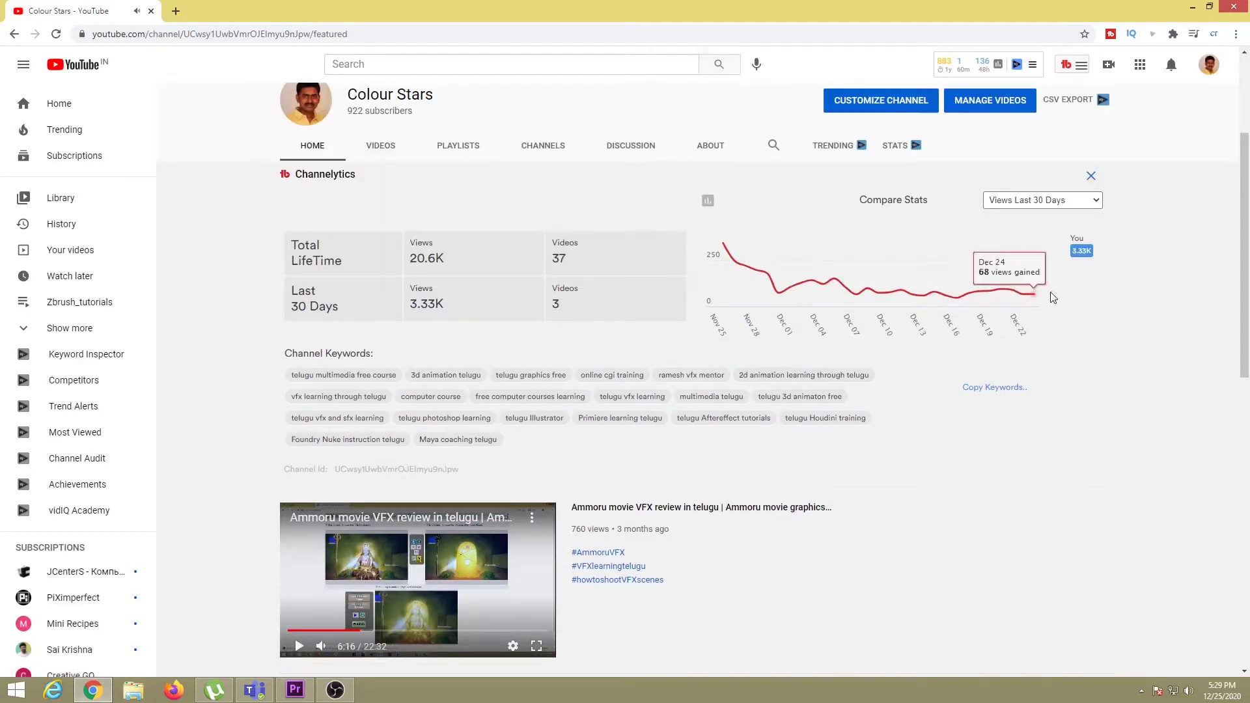
{"action": "scroll", "coordinate": [1014, 444], "scroll_direction": "down", "scroll_amount": 3}
{"action": "scroll", "coordinate": [1014, 444], "scroll_direction": "down", "scroll_amount": 3}
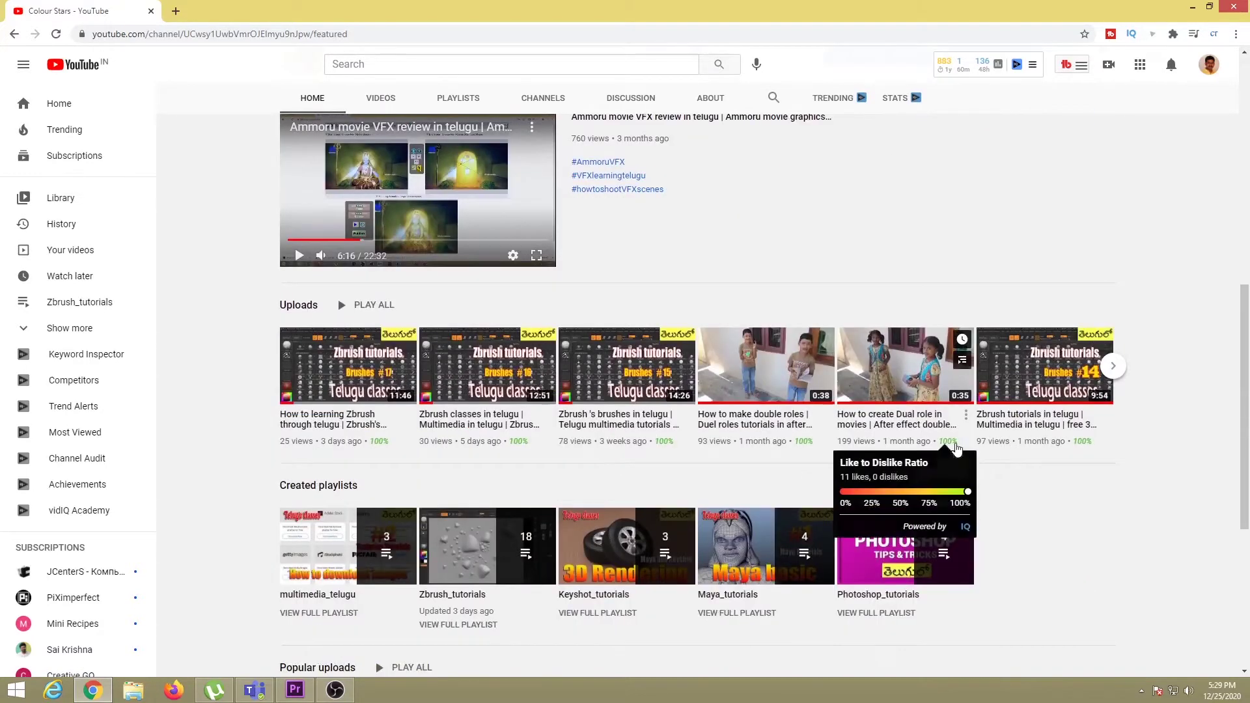
{"action": "scroll", "coordinate": [1014, 449], "scroll_direction": "down", "scroll_amount": 3}
{"action": "scroll", "coordinate": [1056, 463], "scroll_direction": "down", "scroll_amount": 1}
{"action": "scroll", "coordinate": [1094, 464], "scroll_direction": "down", "scroll_amount": 1}
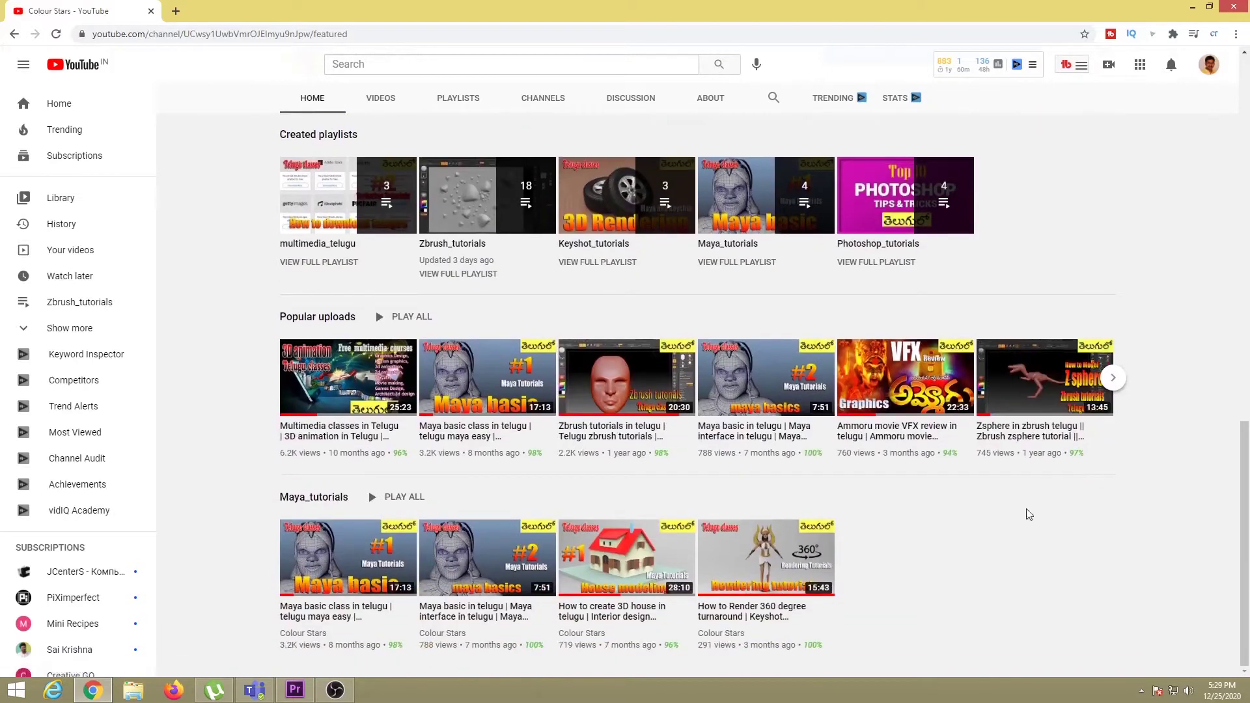
{"action": "scroll", "coordinate": [958, 550], "scroll_direction": "up", "scroll_amount": 2}
{"action": "scroll", "coordinate": [899, 524], "scroll_direction": "up", "scroll_amount": 4}
{"action": "scroll", "coordinate": [833, 499], "scroll_direction": "up", "scroll_amount": 2}
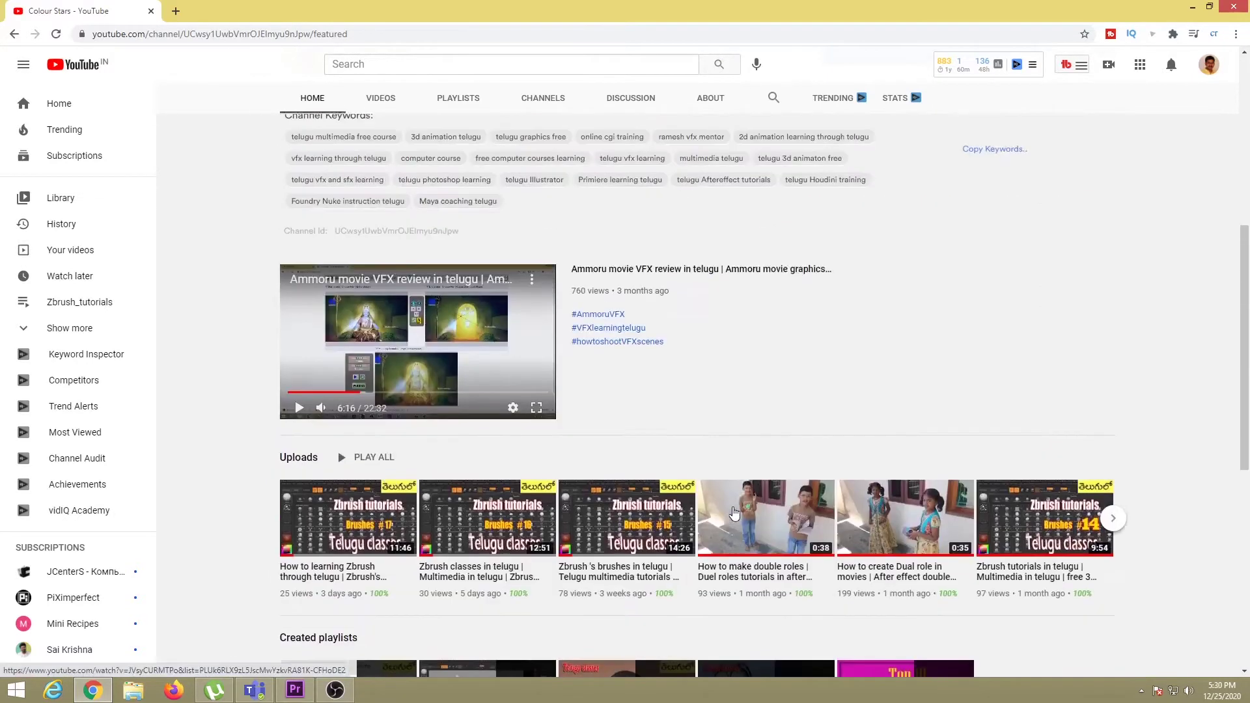
{"action": "scroll", "coordinate": [776, 459], "scroll_direction": "up", "scroll_amount": 3}
{"action": "scroll", "coordinate": [824, 459], "scroll_direction": "up", "scroll_amount": 2}
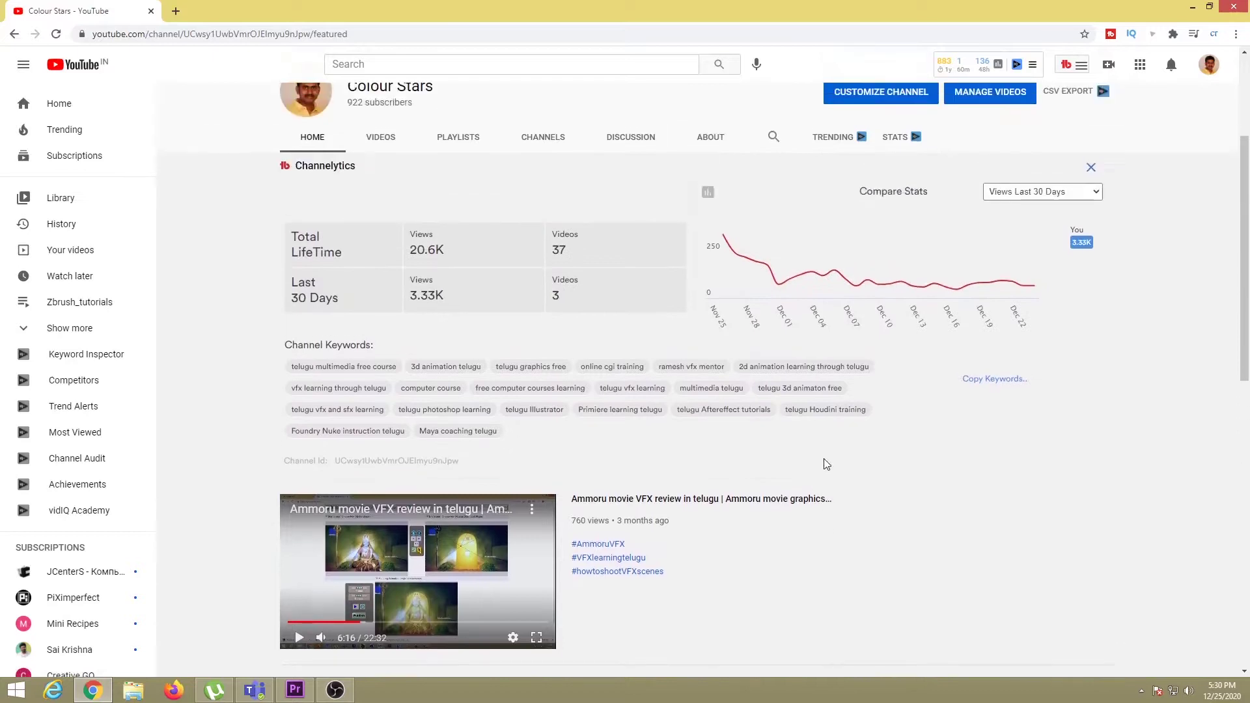
{"action": "scroll", "coordinate": [824, 459], "scroll_direction": "up", "scroll_amount": 2}
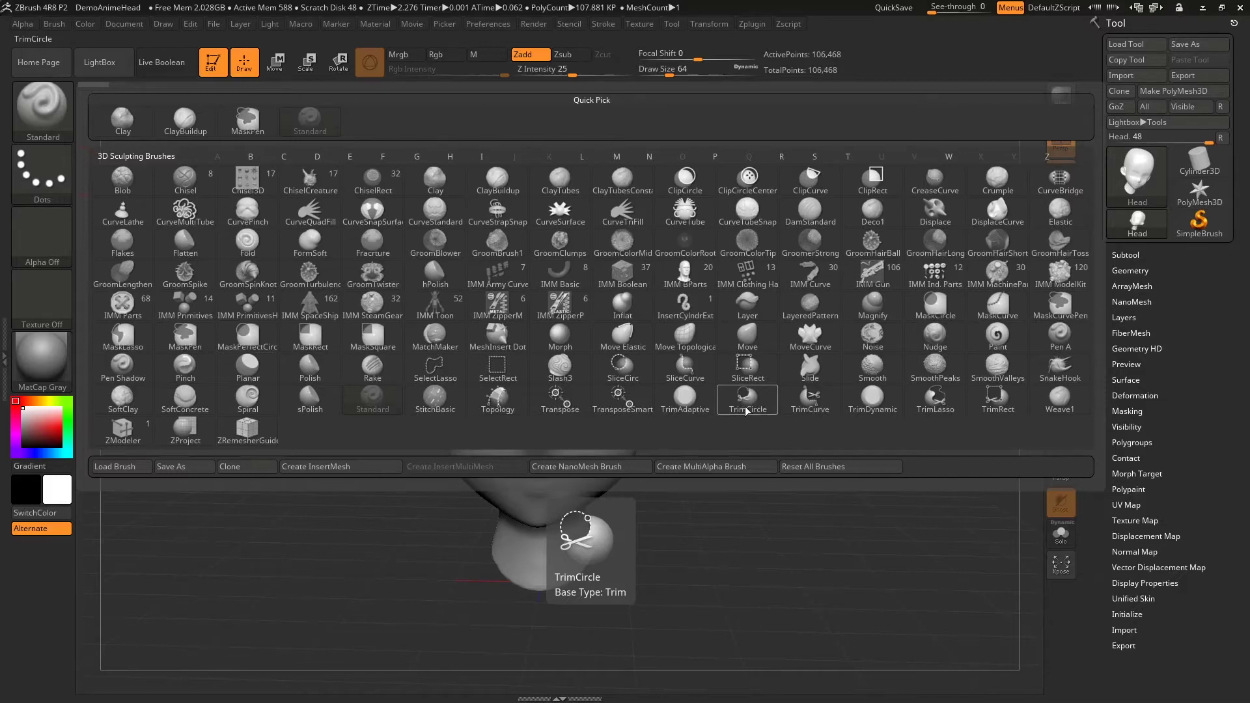
Pick TrimCircle, cut a crescent off the back of the head, then undo it
{"action": "left_click", "coordinate": [748, 399]}
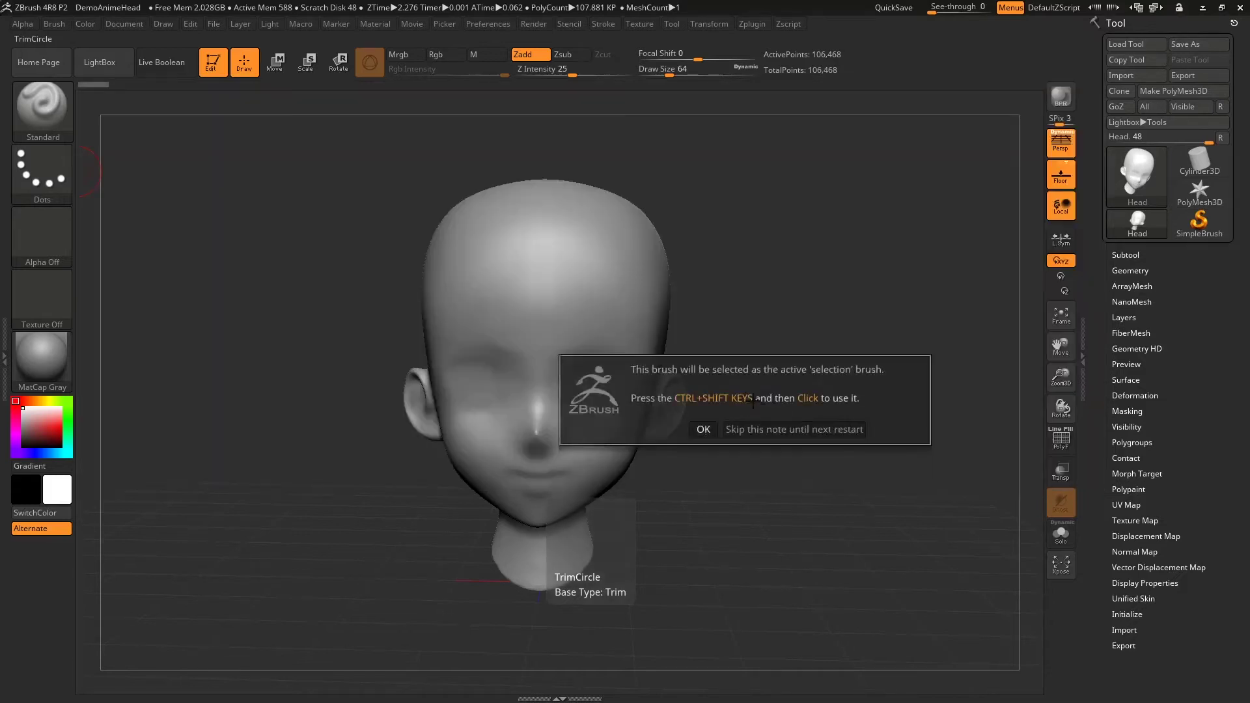
{"action": "left_click", "coordinate": [702, 428]}
{"action": "left_click_drag", "start_coordinate": [767, 465], "coordinate": [746, 455]}
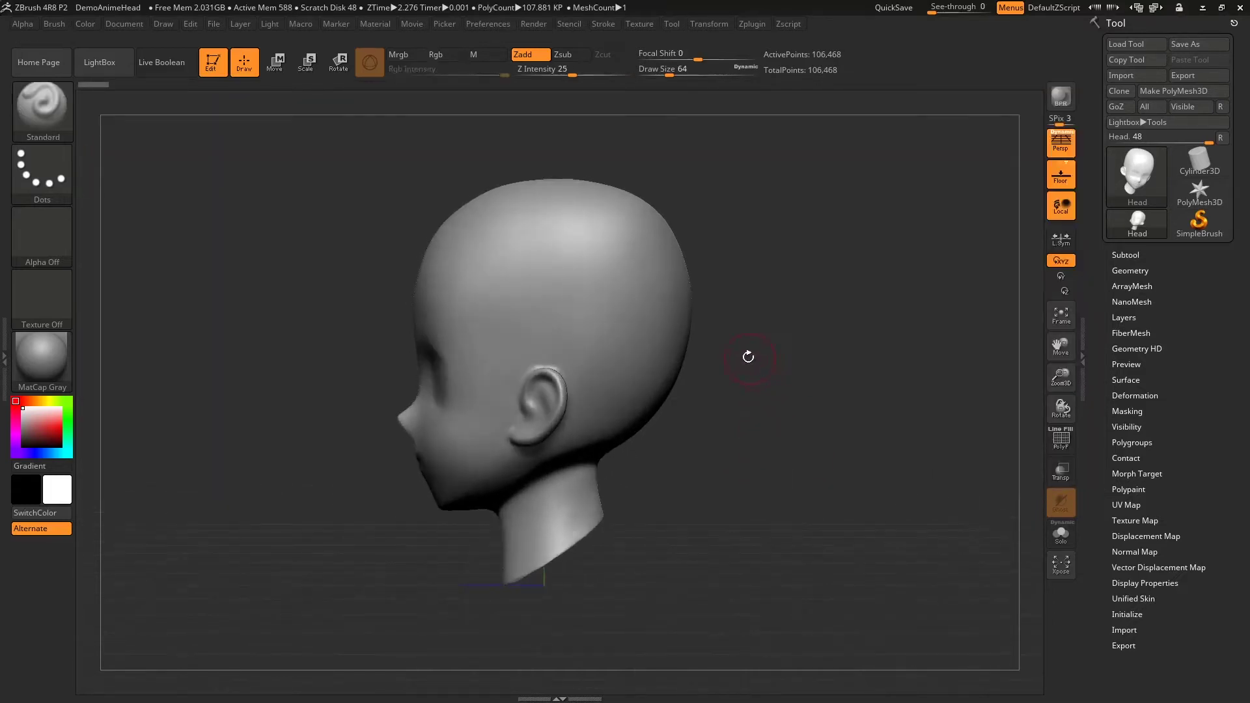
{"action": "left_click_drag", "start_coordinate": [767, 242], "coordinate": [552, 315], "text": "ctrl+shift"}
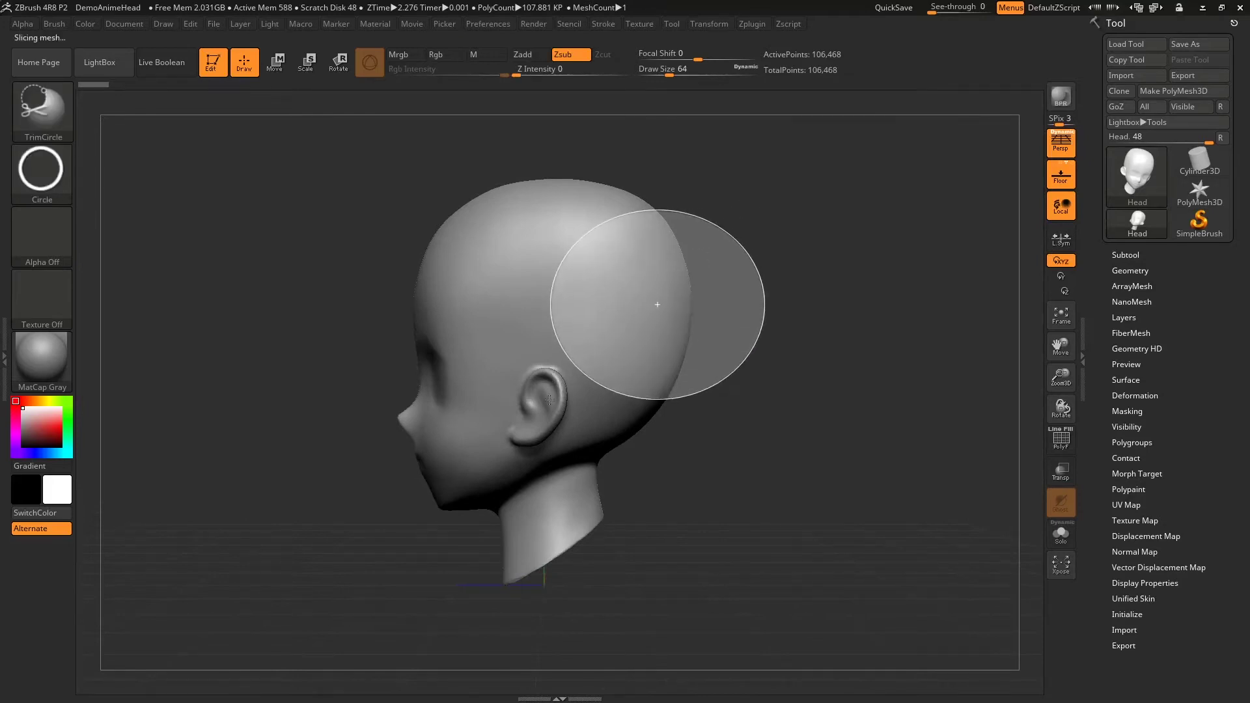
{"action": "left_click_drag", "start_coordinate": [728, 395], "coordinate": [748, 396]}
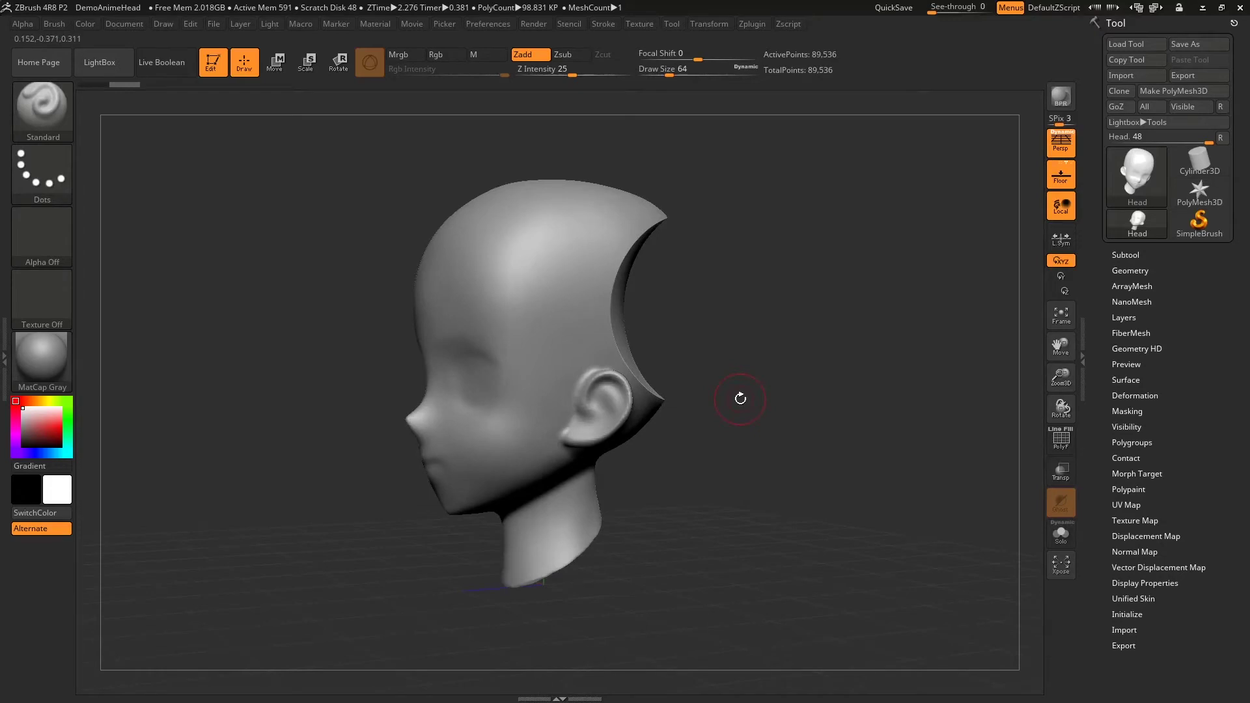
{"action": "key", "text": "ctrl+z"}
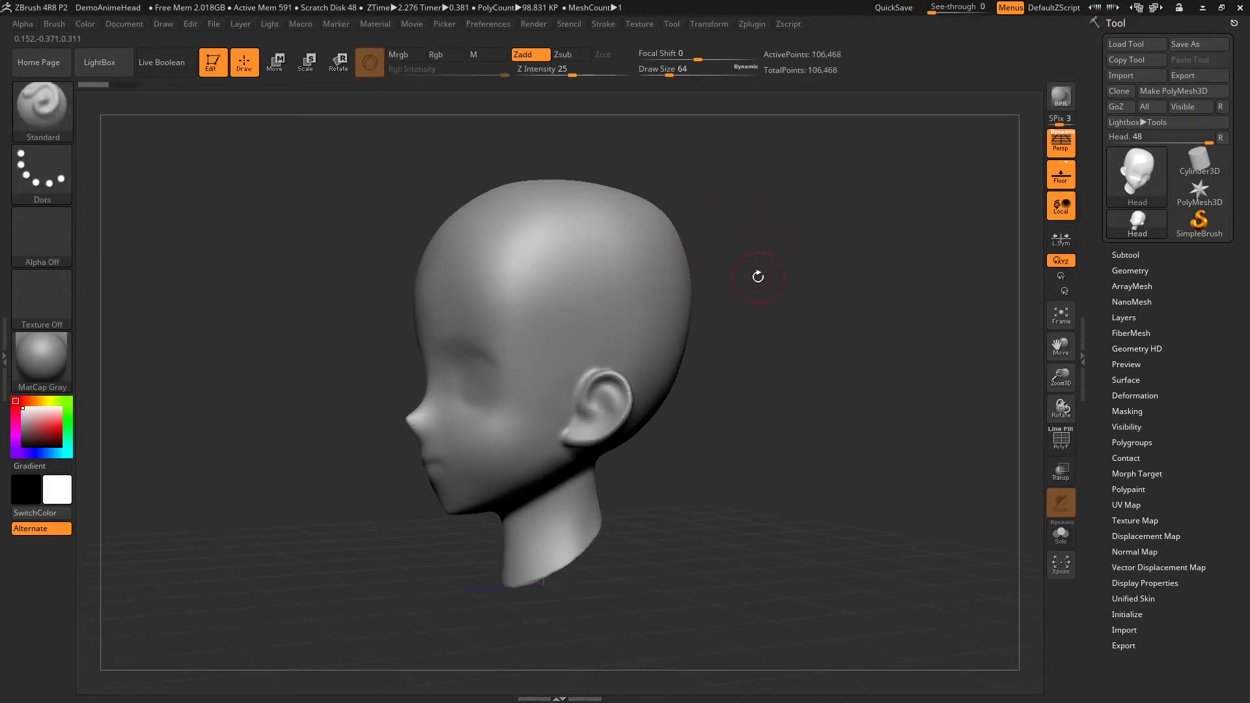
Make a second circular trim over the back of the head, undo it, and reopen the brush library
{"action": "left_click_drag", "start_coordinate": [758, 277], "coordinate": [723, 280]}
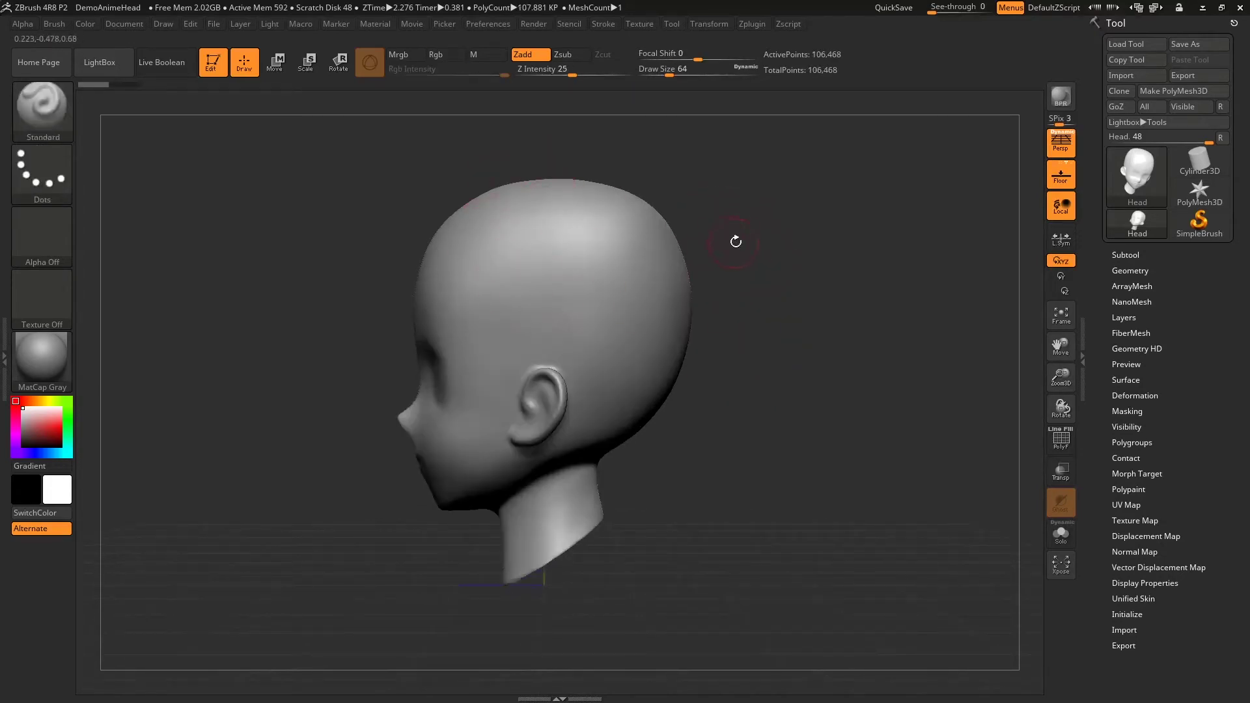
{"action": "key", "text": "ctrl+shift"}
{"action": "left_click_drag", "start_coordinate": [733, 190], "coordinate": [657, 355], "text": "ctrl+shift"}
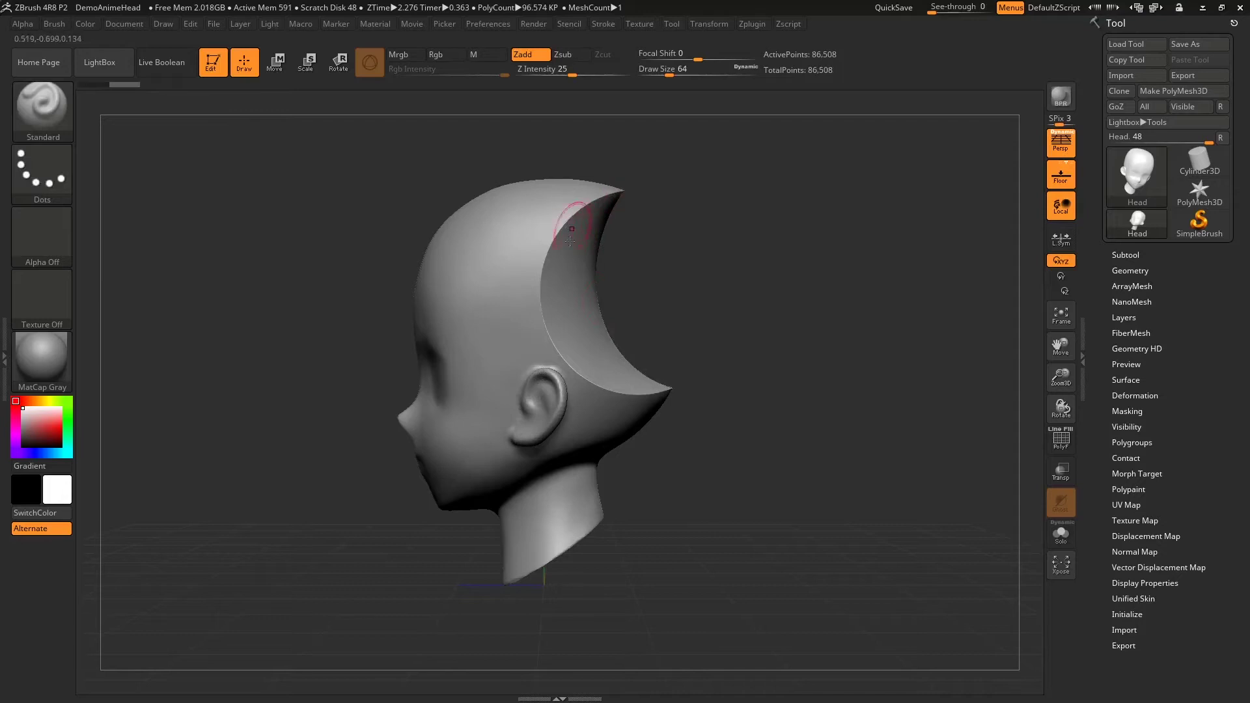
{"action": "key", "text": "ctrl"}
{"action": "key", "text": "ctrl+z"}
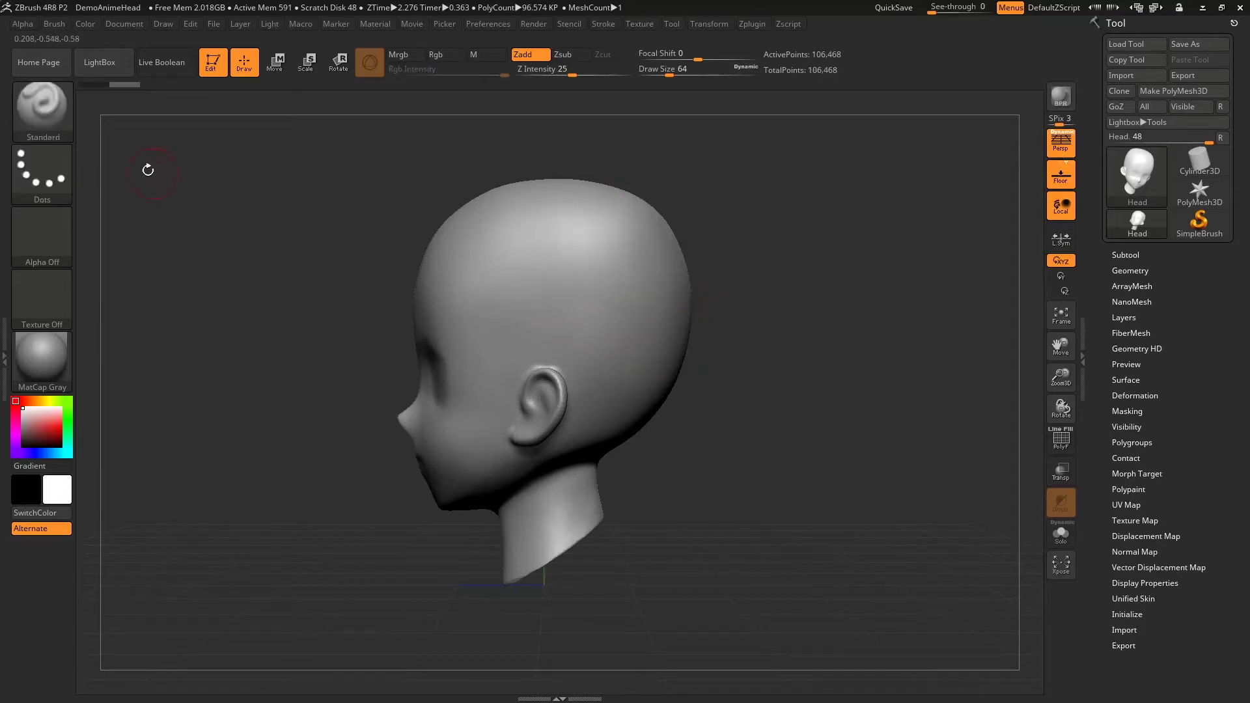
{"action": "left_click", "coordinate": [60, 128]}
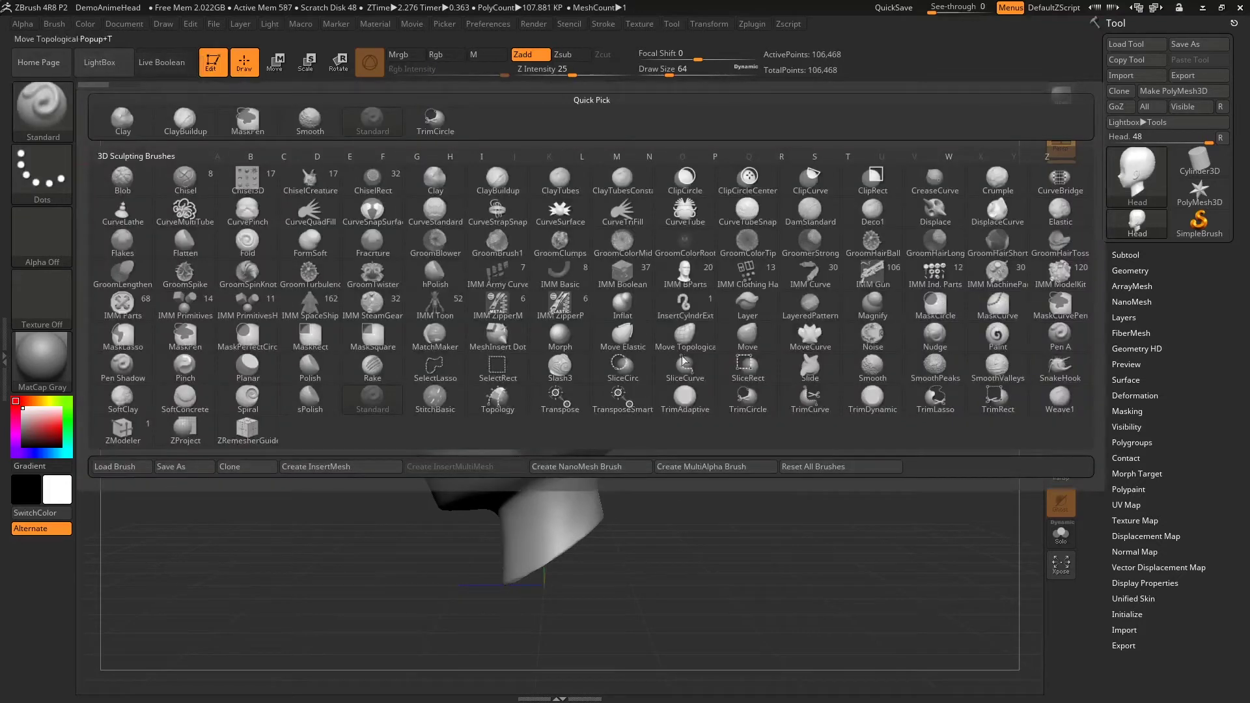
Pick TrimCurve, slice into the back of the head along a curve, then undo it
{"action": "left_click", "coordinate": [816, 401]}
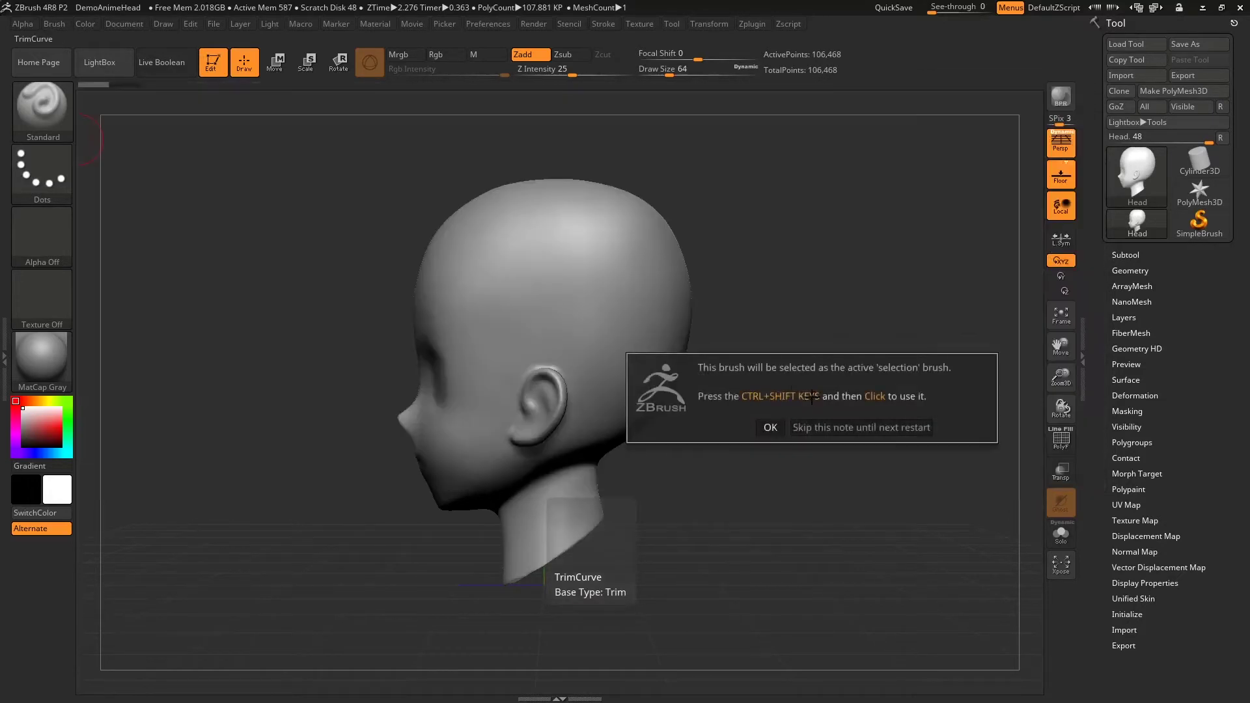
{"action": "left_click", "coordinate": [771, 428]}
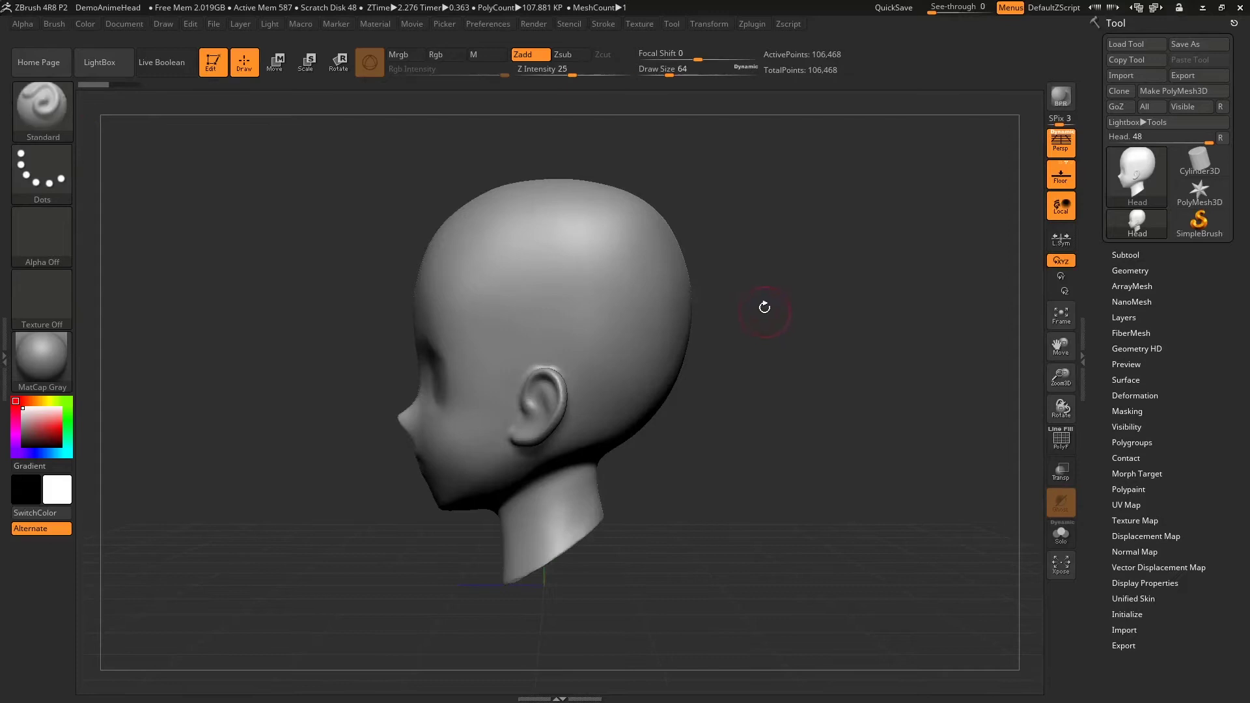
{"action": "key", "text": "ctrl+shift"}
{"action": "mouse_move", "coordinate": [723, 200]}
{"action": "left_mouse_down", "text": "ctrl+shift"}
{"action": "mouse_move", "coordinate": [578, 332]}
{"action": "mouse_move", "coordinate": [683, 513]}
{"action": "mouse_move", "coordinate": [708, 522]}
{"action": "left_mouse_up", "text": "ctrl+shift"}
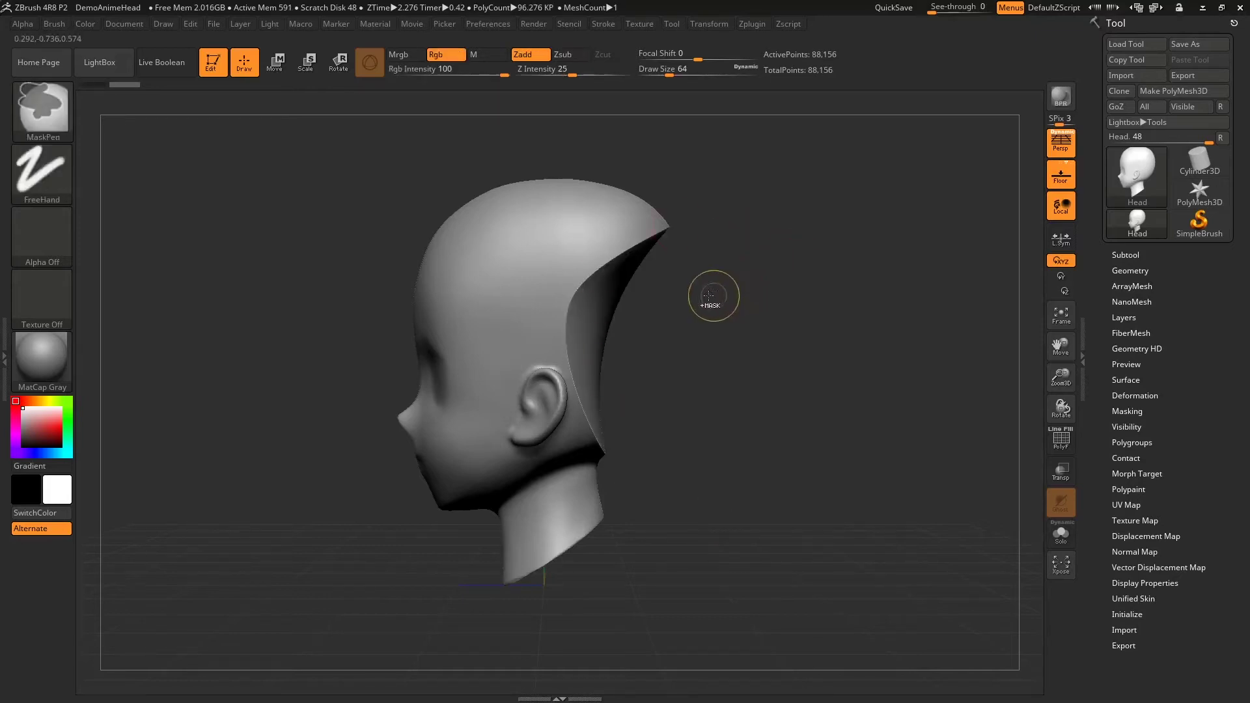
{"action": "key", "text": "ctrl+z"}
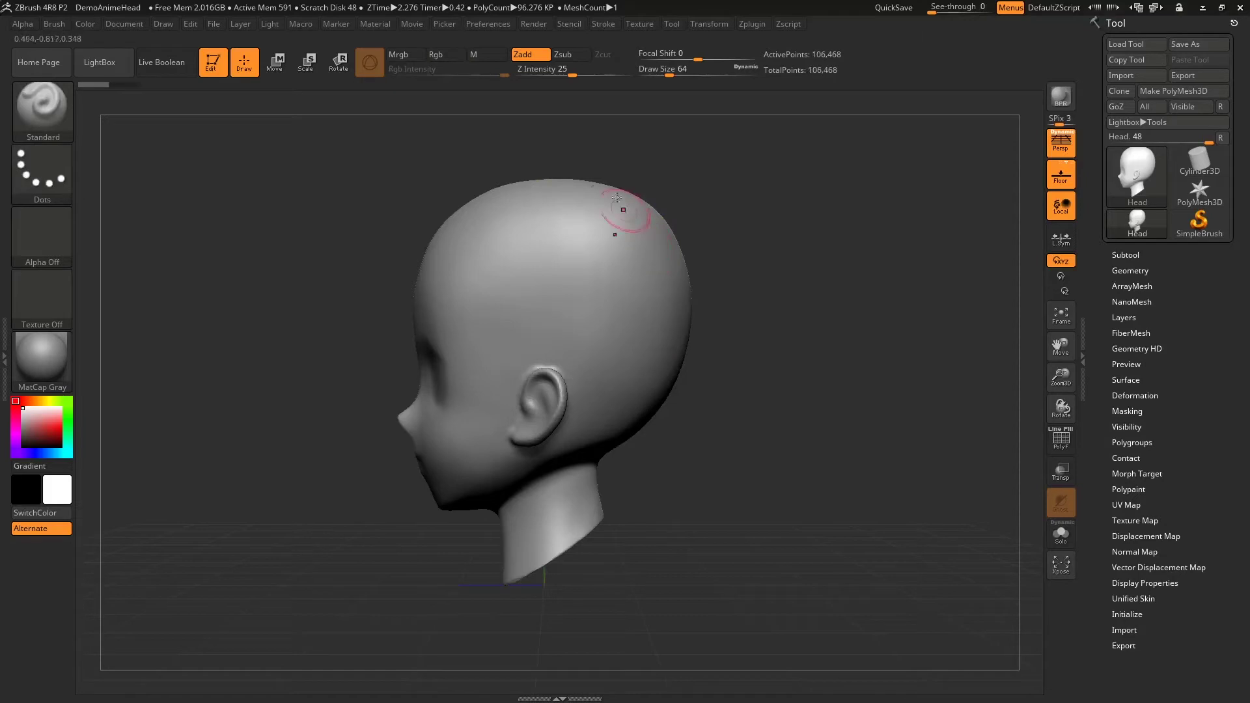
Slice from the head top down the back of the neck, undo it, and reopen the brush library
{"action": "left_click_drag", "start_coordinate": [611, 148], "coordinate": [592, 299], "text": "ctrl+shift"}
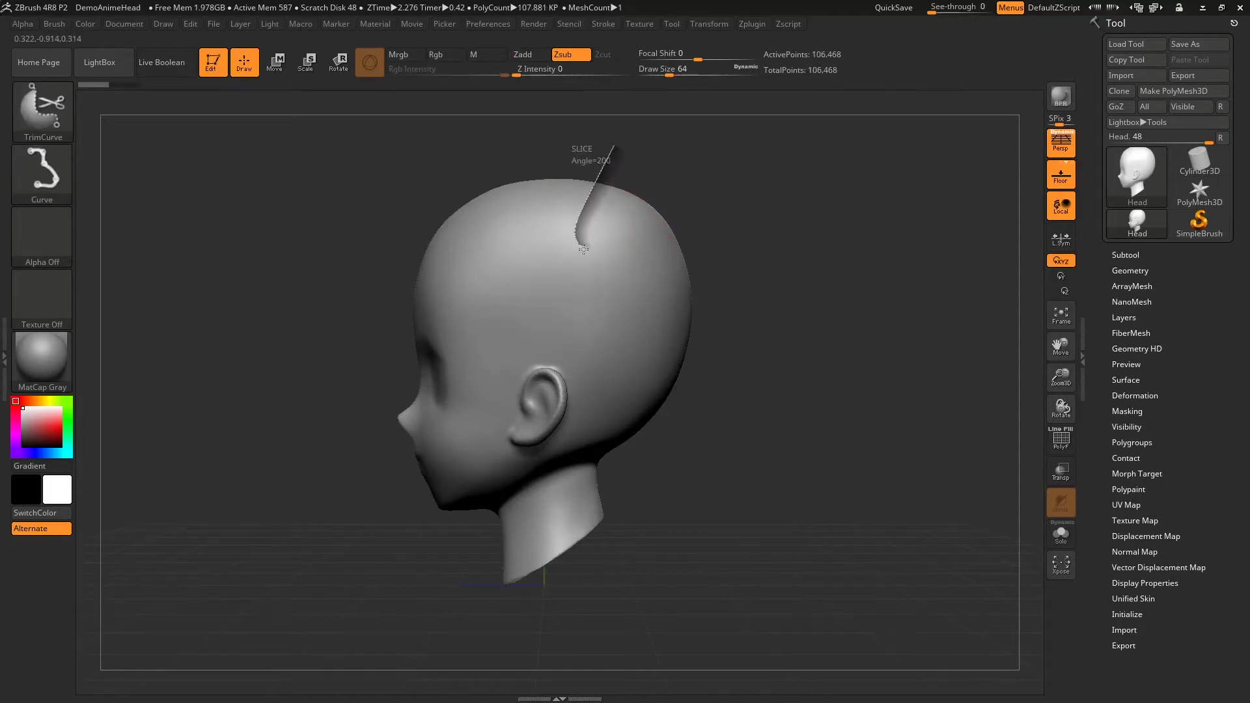
{"action": "mouse_move", "coordinate": [593, 299]}
{"action": "left_mouse_down", "text": "ctrl+shift"}
{"action": "mouse_move", "coordinate": [676, 513]}
{"action": "mouse_move", "coordinate": [692, 518]}
{"action": "left_mouse_up", "text": "ctrl+shift"}
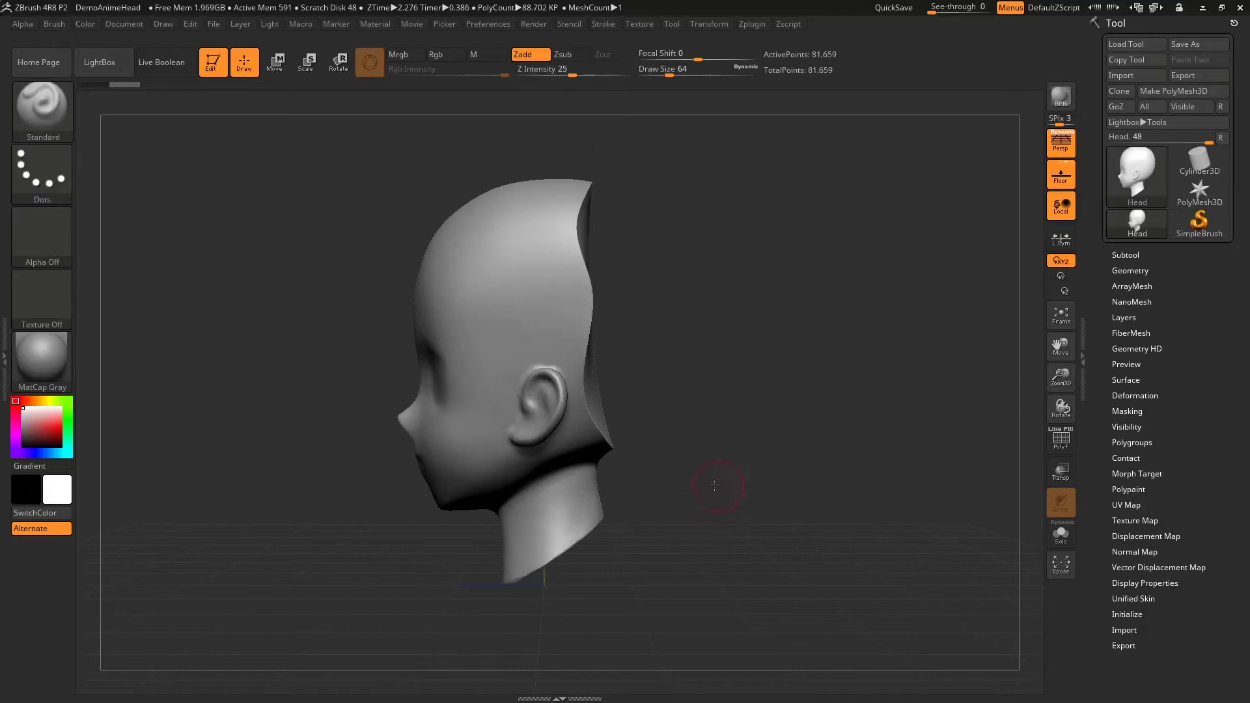
{"action": "key", "text": "ctrl+z"}
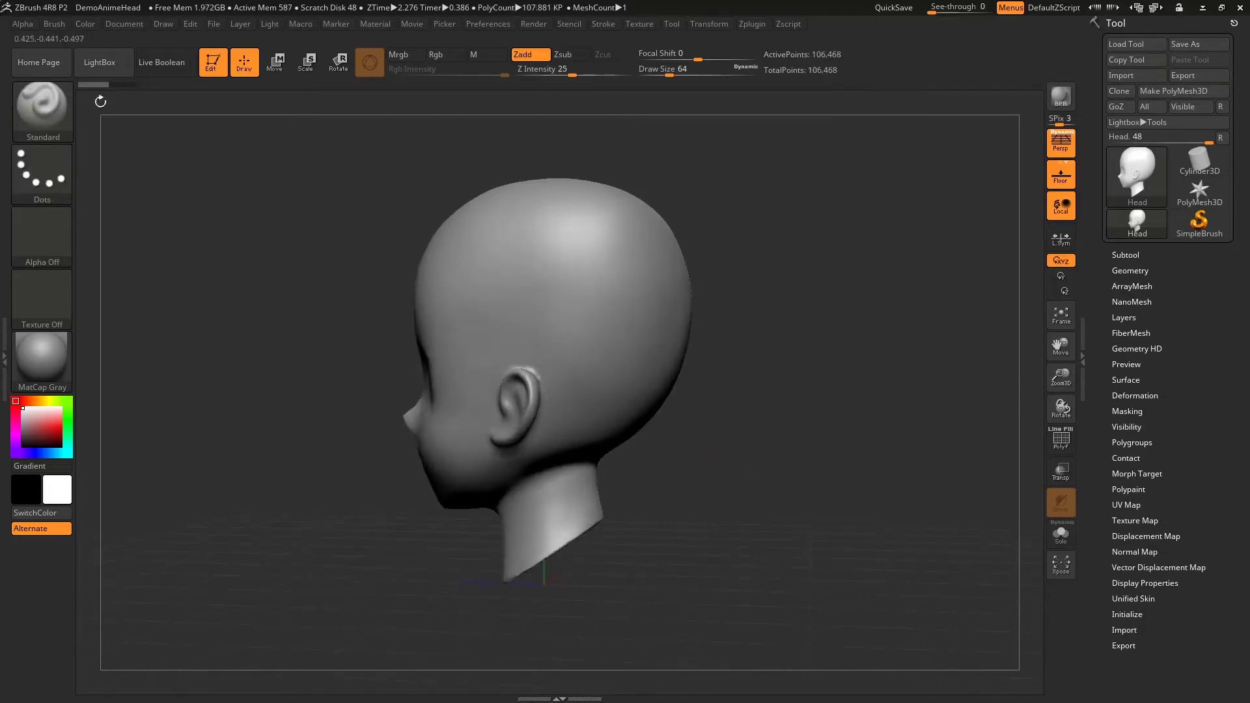
{"action": "left_click_drag", "start_coordinate": [282, 301], "coordinate": [248, 299]}
{"action": "left_click", "coordinate": [42, 107]}
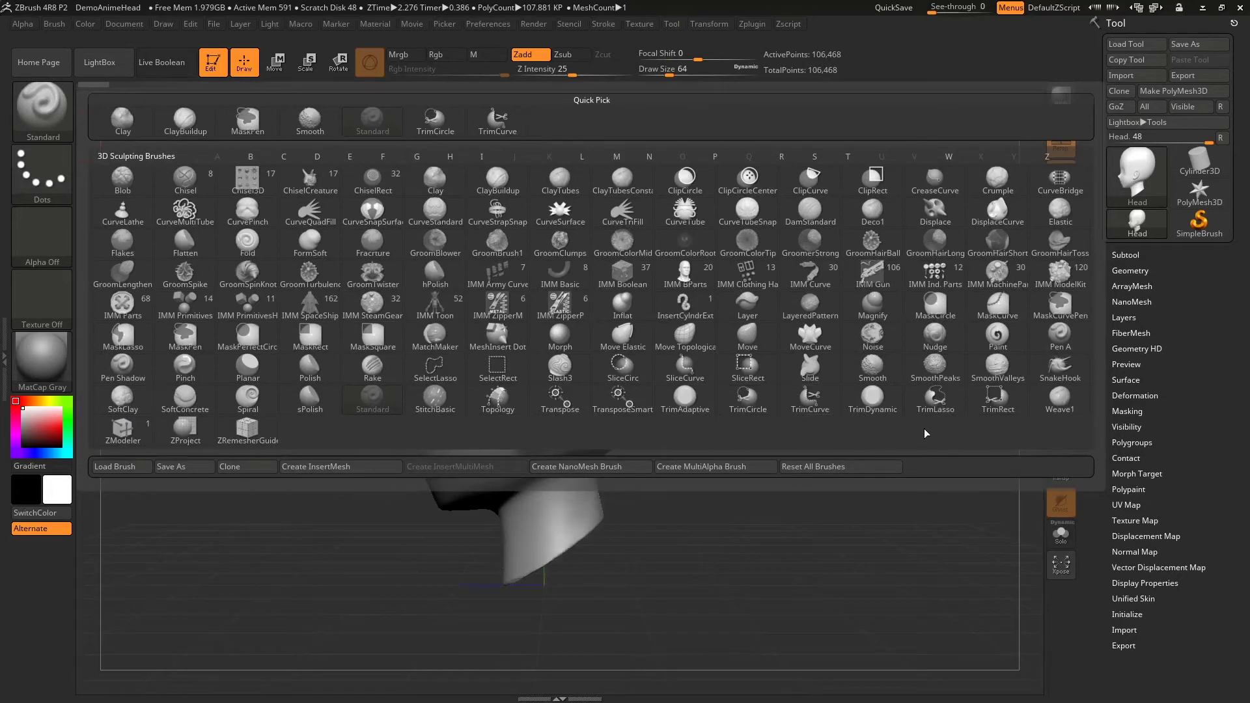
{"action": "left_click", "coordinate": [934, 402]}
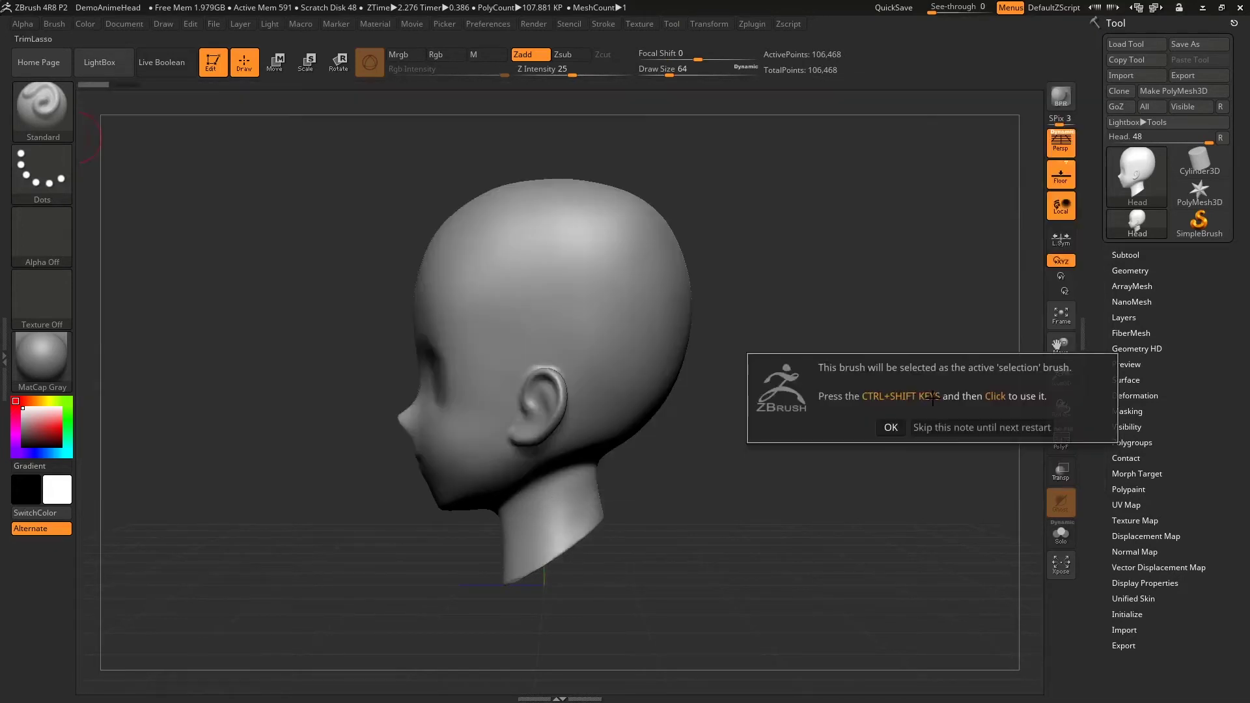
{"action": "left_click", "coordinate": [890, 428]}
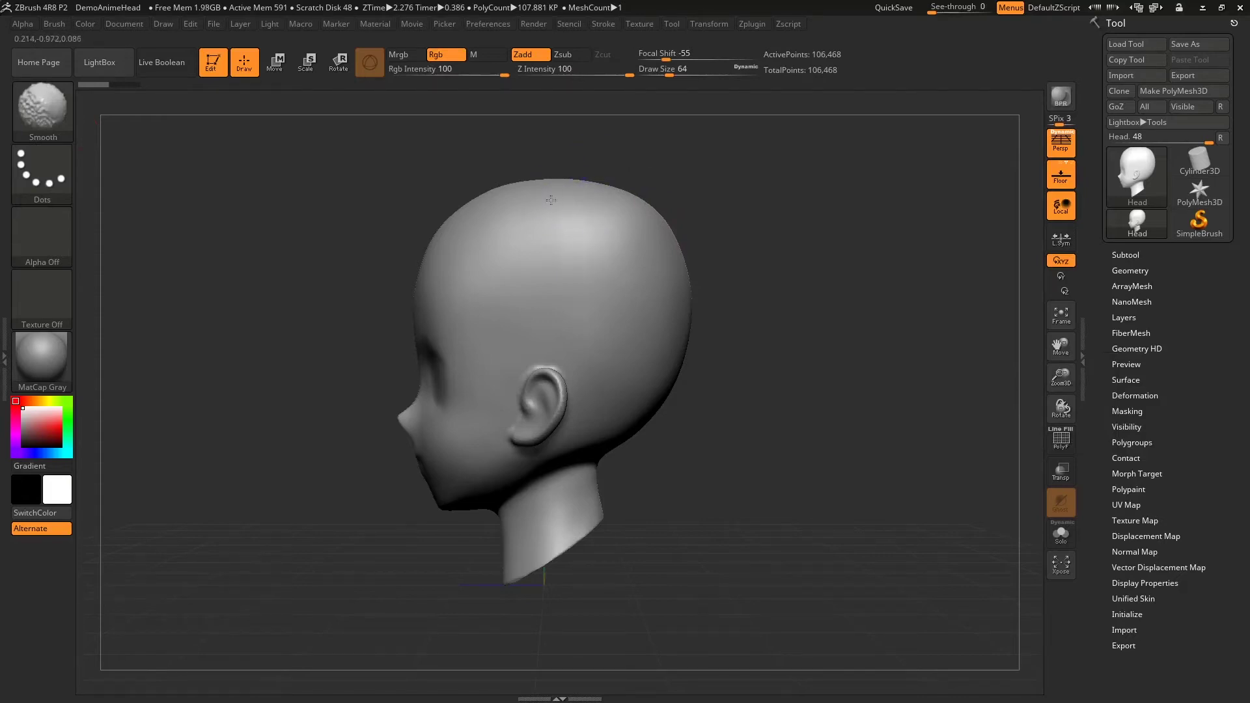
{"action": "key", "text": "ctrl+shift"}
{"action": "left_click_drag", "start_coordinate": [571, 167], "coordinate": [604, 423], "text": "ctrl+shift"}
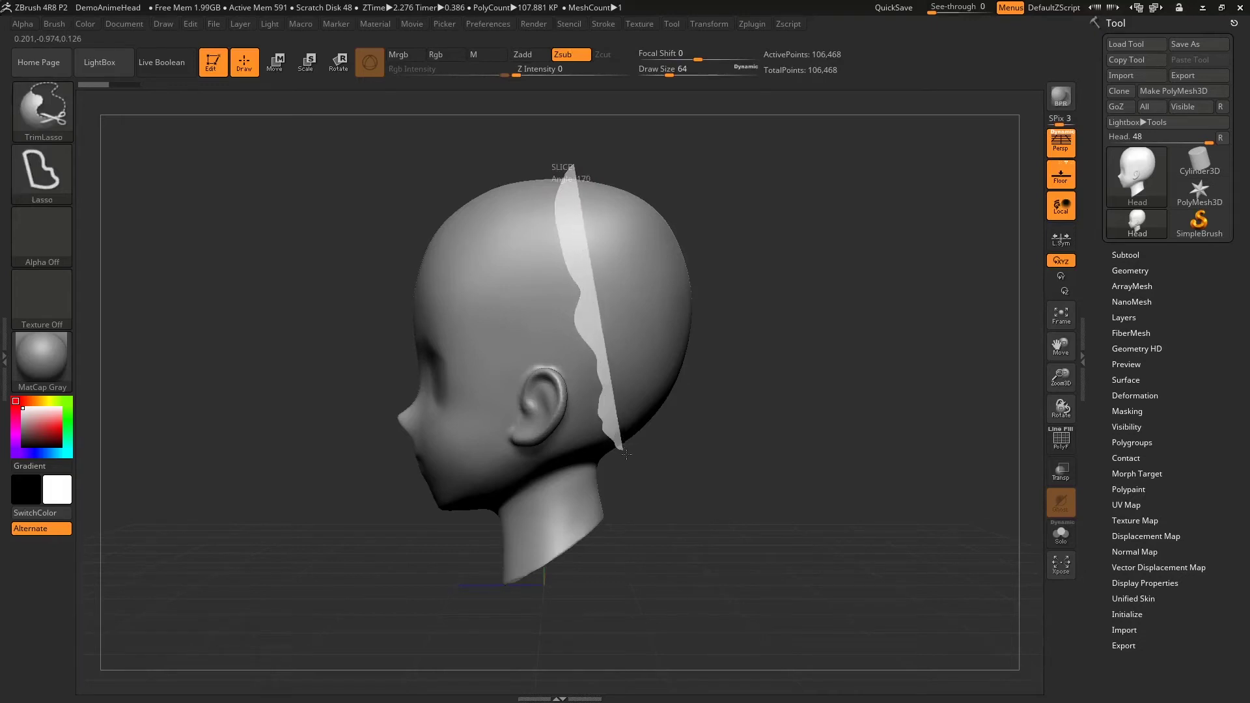
{"action": "left_click_drag", "start_coordinate": [605, 424], "coordinate": [728, 135], "text": "ctrl+shift"}
{"action": "mouse_move", "coordinate": [808, 296]}
{"action": "left_mouse_down", "text": "ctrl+shift"}
{"action": "mouse_move", "coordinate": [828, 363]}
{"action": "mouse_move", "coordinate": [755, 373]}
{"action": "left_mouse_up", "text": "ctrl+shift"}
{"action": "left_click", "coordinate": [782, 370], "text": "ctrl+shift"}
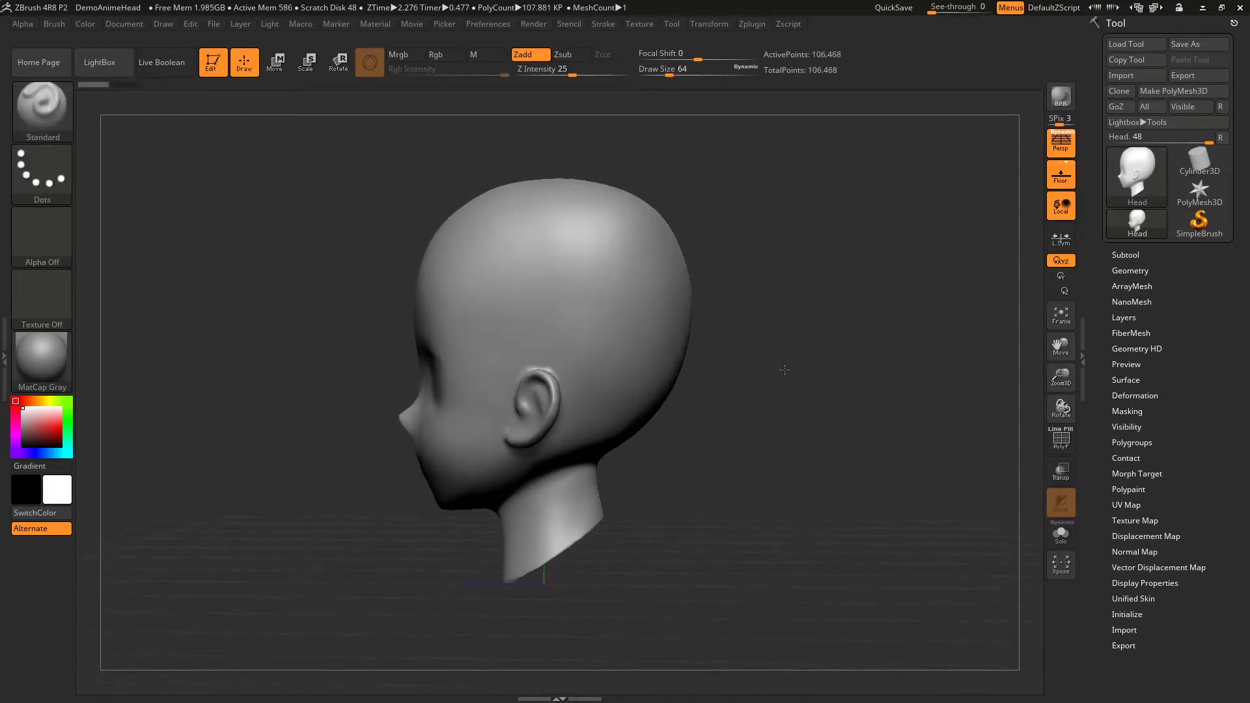
{"action": "mouse_move", "coordinate": [444, 190]}
{"action": "left_mouse_down", "text": "ctrl+shift"}
{"action": "mouse_move", "coordinate": [478, 256]}
{"action": "mouse_move", "coordinate": [597, 399]}
{"action": "left_mouse_up", "text": "ctrl+shift"}
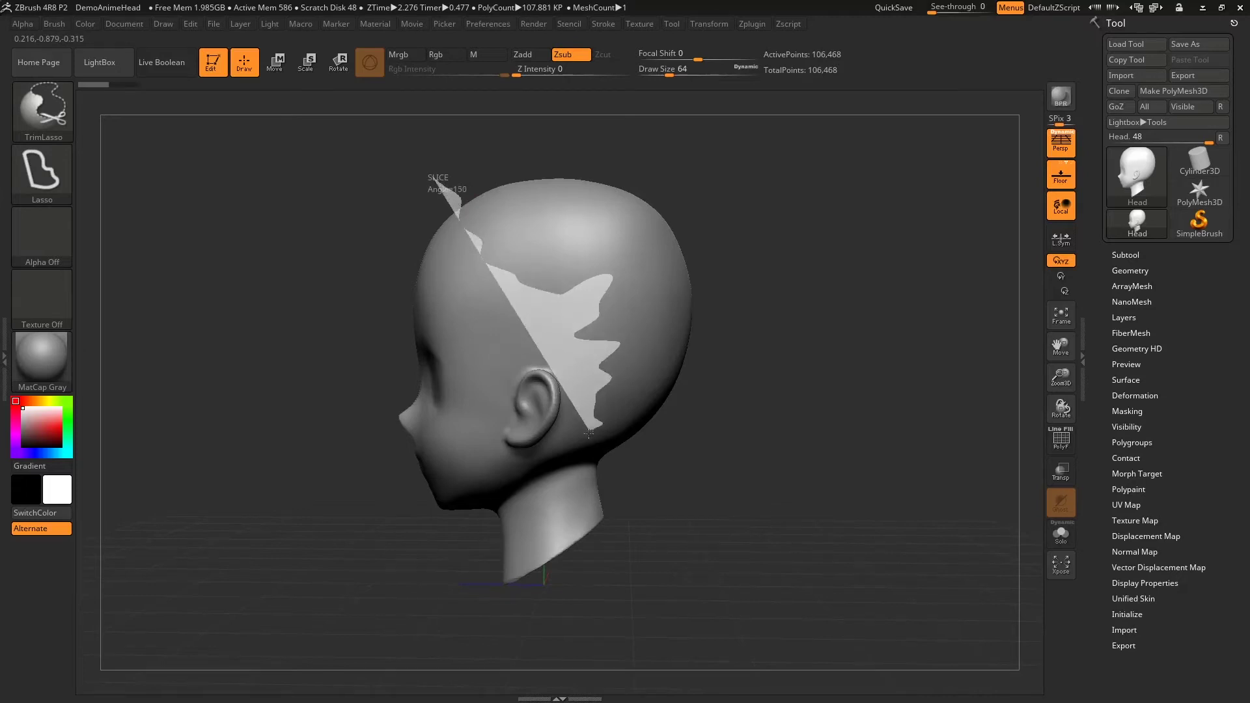
{"action": "left_click_drag", "start_coordinate": [598, 399], "coordinate": [782, 336], "text": "ctrl+shift"}
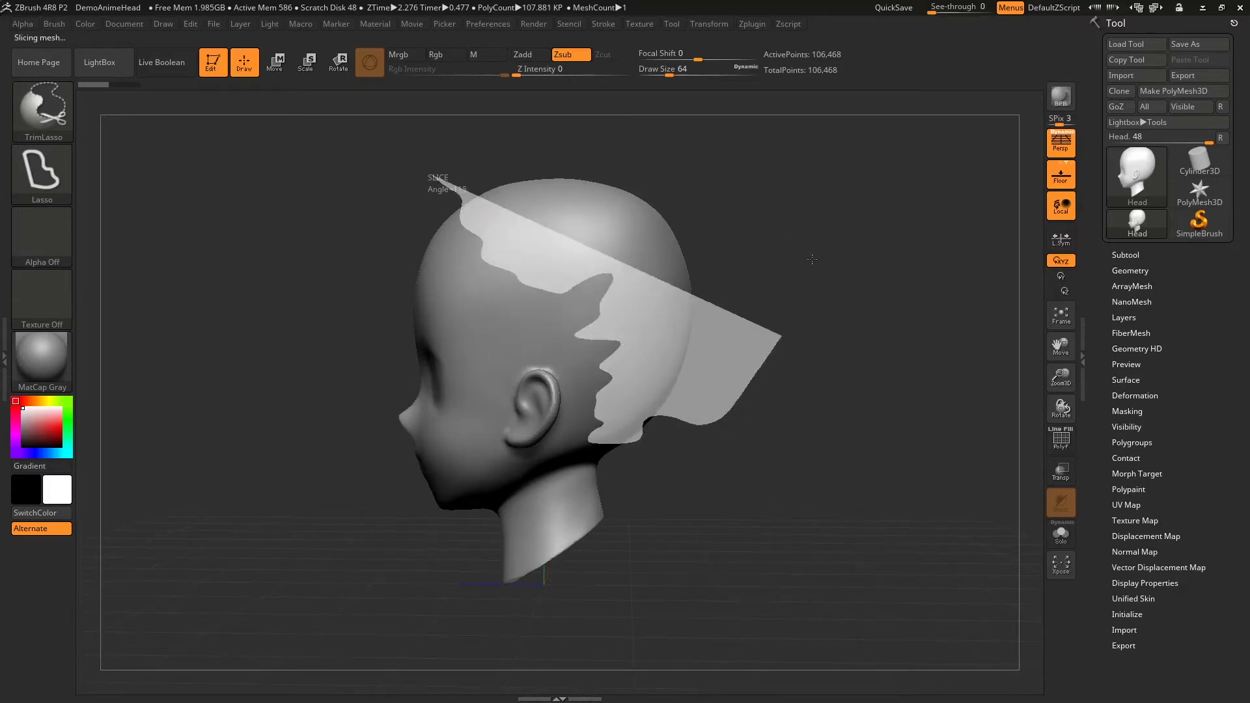
{"action": "left_click_drag", "start_coordinate": [833, 270], "coordinate": [847, 263]}
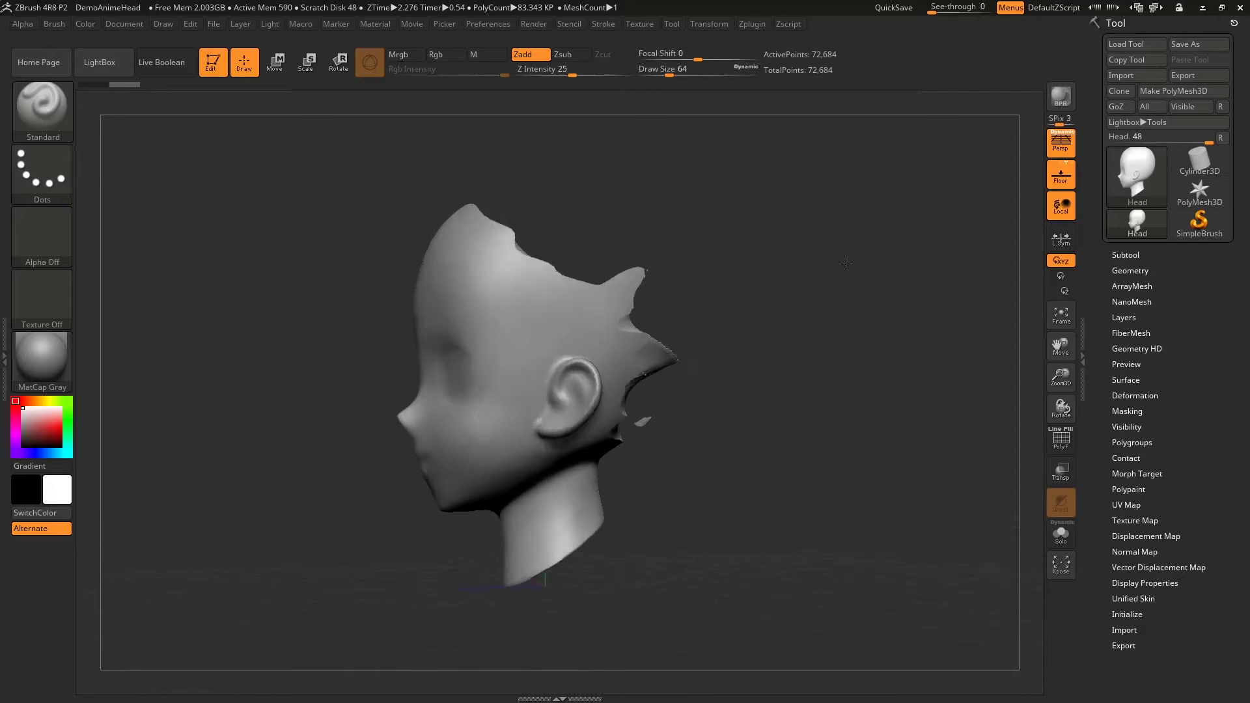
{"action": "key", "text": "ctrl+z"}
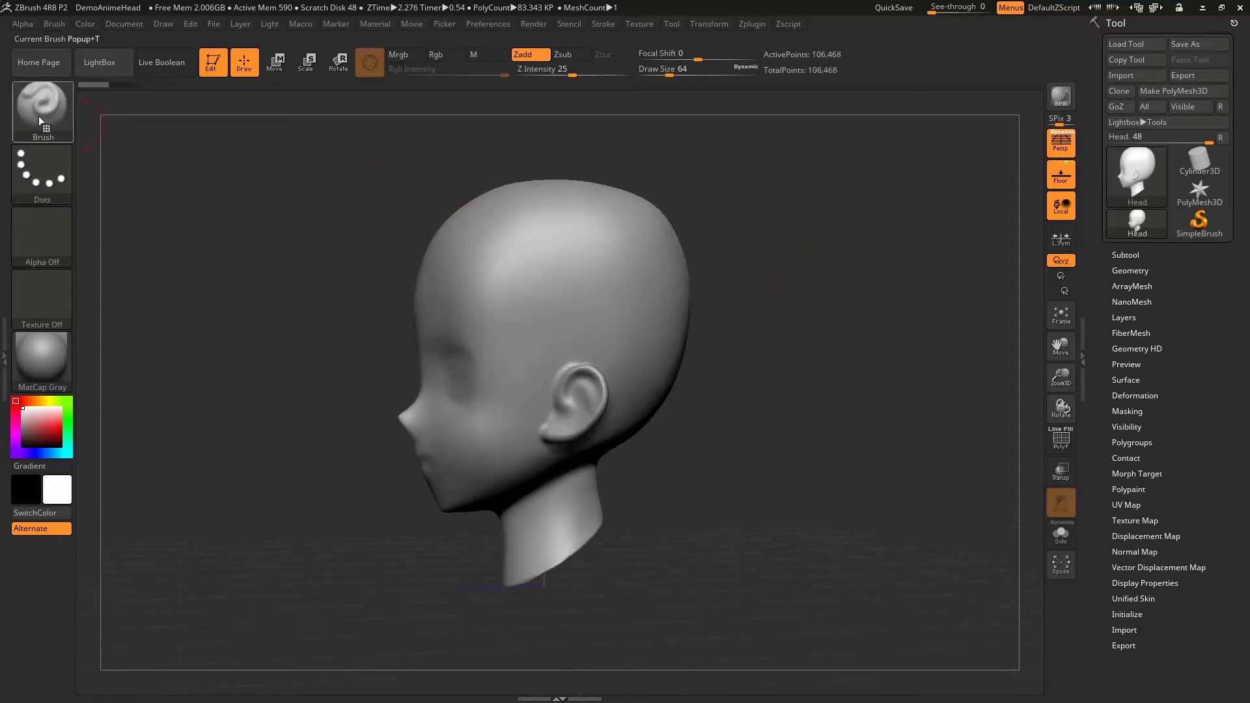
{"action": "left_click", "coordinate": [41, 122]}
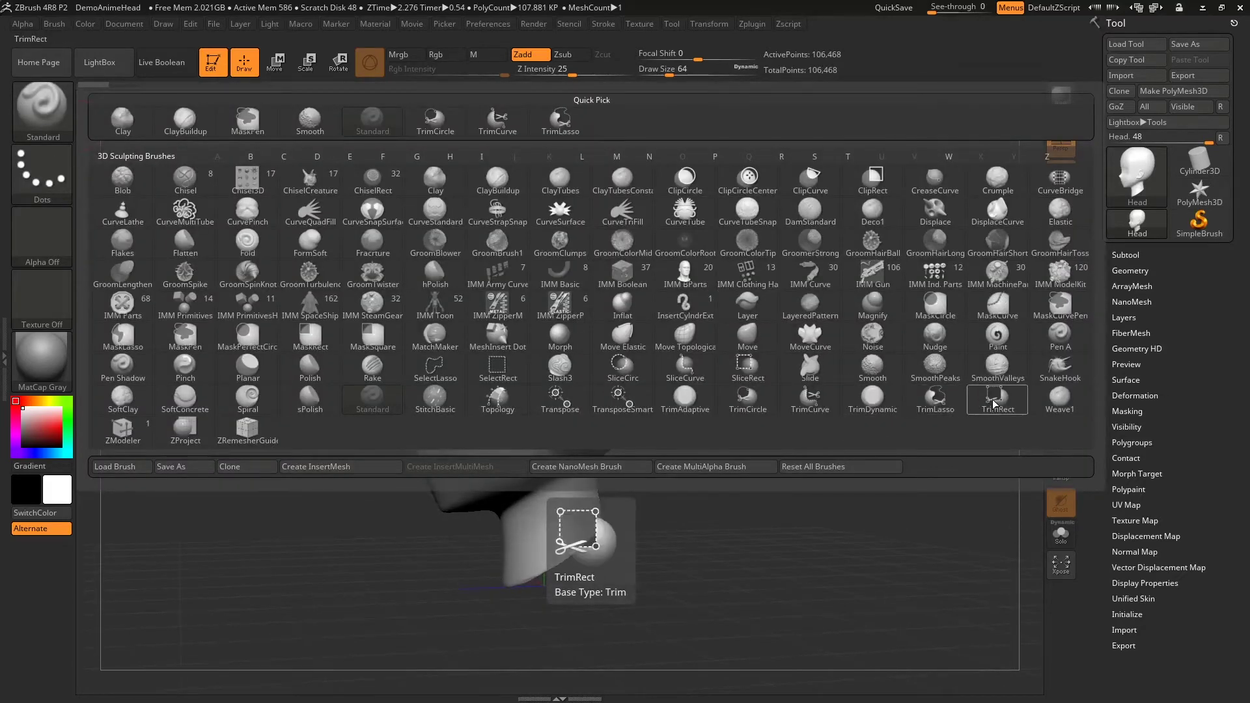
Pick TrimRect and cut the top of the skull into a flat, level plane
{"action": "left_click", "coordinate": [994, 405]}
{"action": "left_click", "coordinate": [951, 426]}
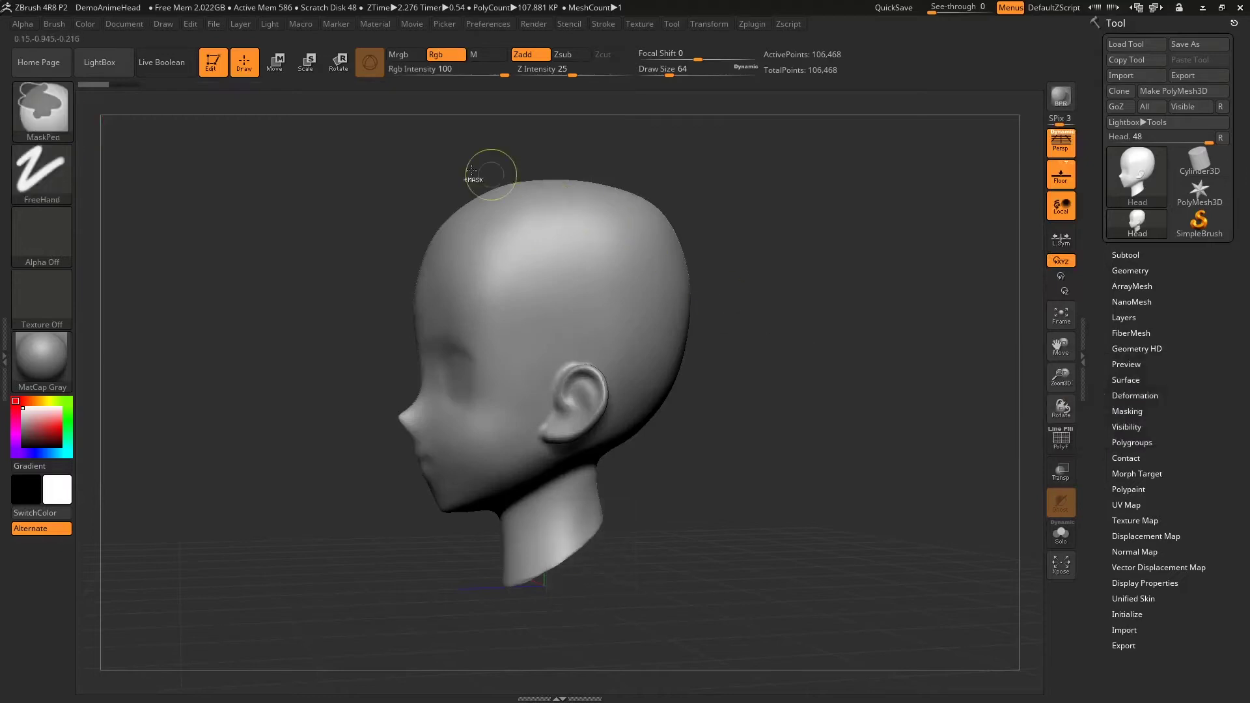
{"action": "mouse_move", "coordinate": [398, 146]}
{"action": "left_mouse_down", "text": "ctrl+shift"}
{"action": "mouse_move", "coordinate": [788, 222]}
{"action": "mouse_move", "coordinate": [852, 357]}
{"action": "mouse_move", "coordinate": [793, 357]}
{"action": "left_mouse_up", "text": "ctrl+shift"}
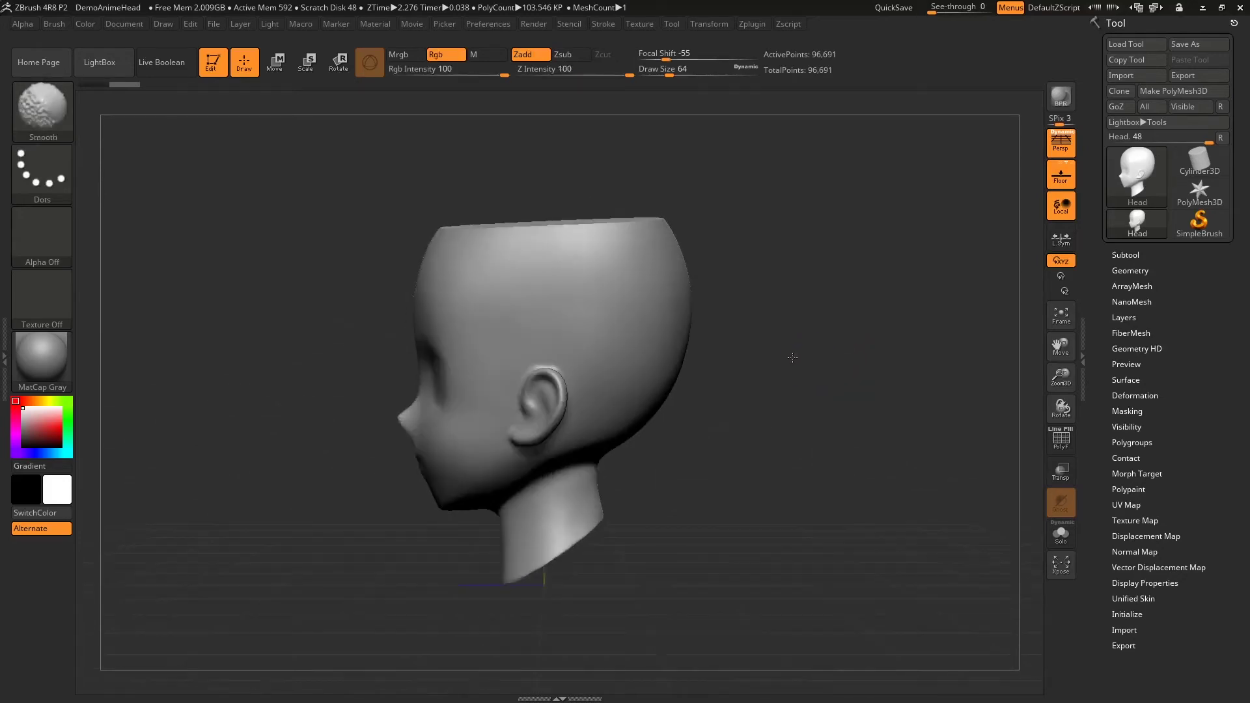
{"action": "left_click_drag", "start_coordinate": [779, 180], "coordinate": [604, 264], "text": "ctrl+shift"}
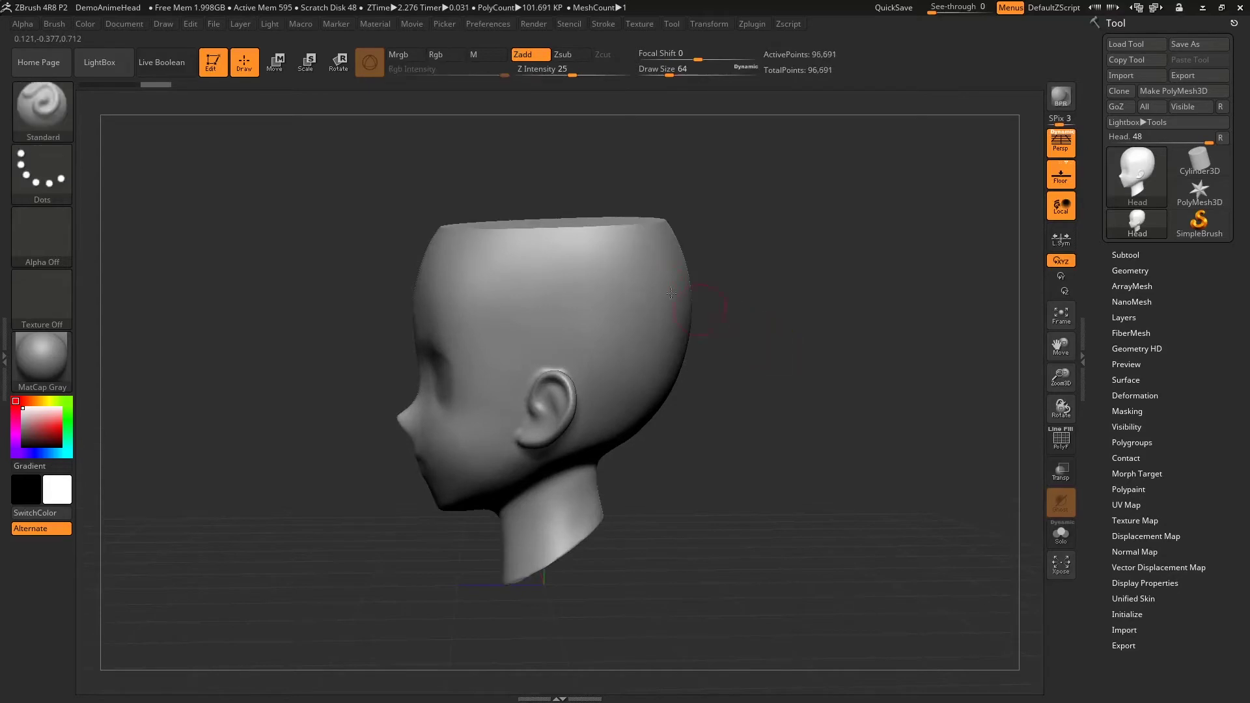
{"action": "left_click_drag", "start_coordinate": [389, 161], "coordinate": [786, 264], "text": "ctrl+shift"}
{"action": "mouse_move", "coordinate": [817, 342]}
{"action": "left_mouse_down"}
{"action": "mouse_move", "coordinate": [876, 325]}
{"action": "mouse_move", "coordinate": [784, 366]}
{"action": "mouse_move", "coordinate": [781, 384]}
{"action": "left_mouse_up"}
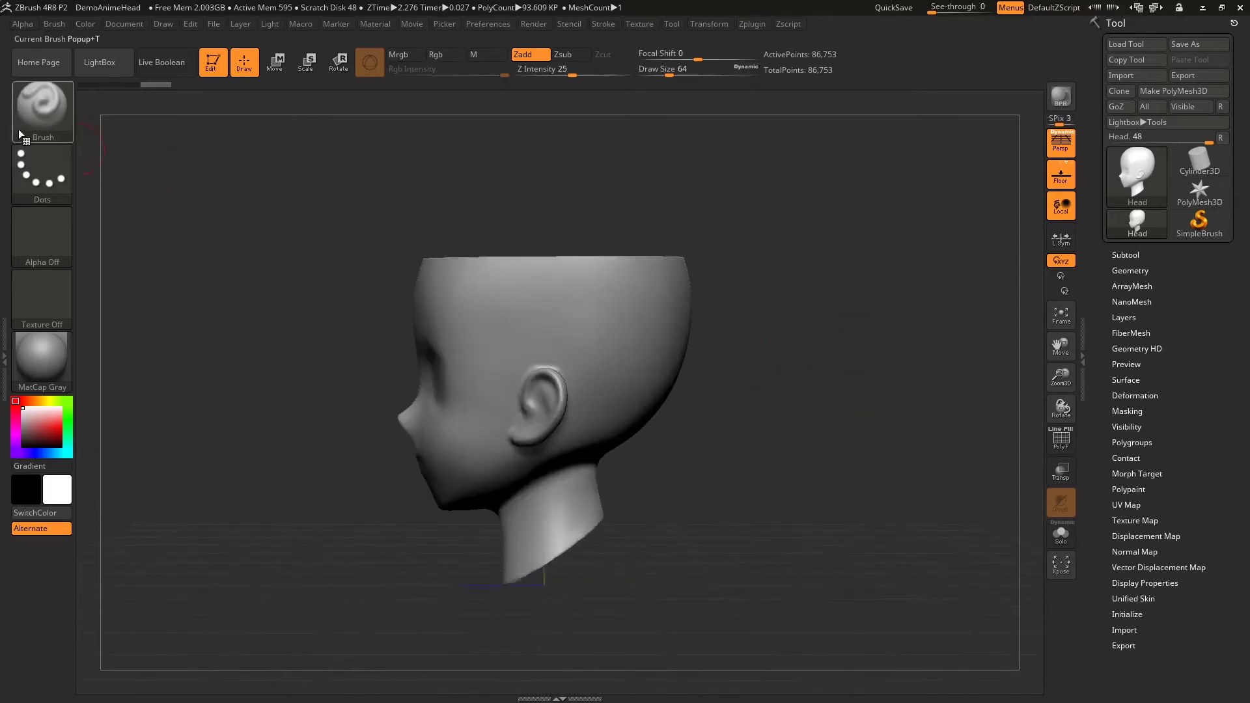
Bring up the brush library (B) to reach the TrimDynamic and TrimAdaptive brushes
{"action": "left_click", "coordinate": [28, 112]}
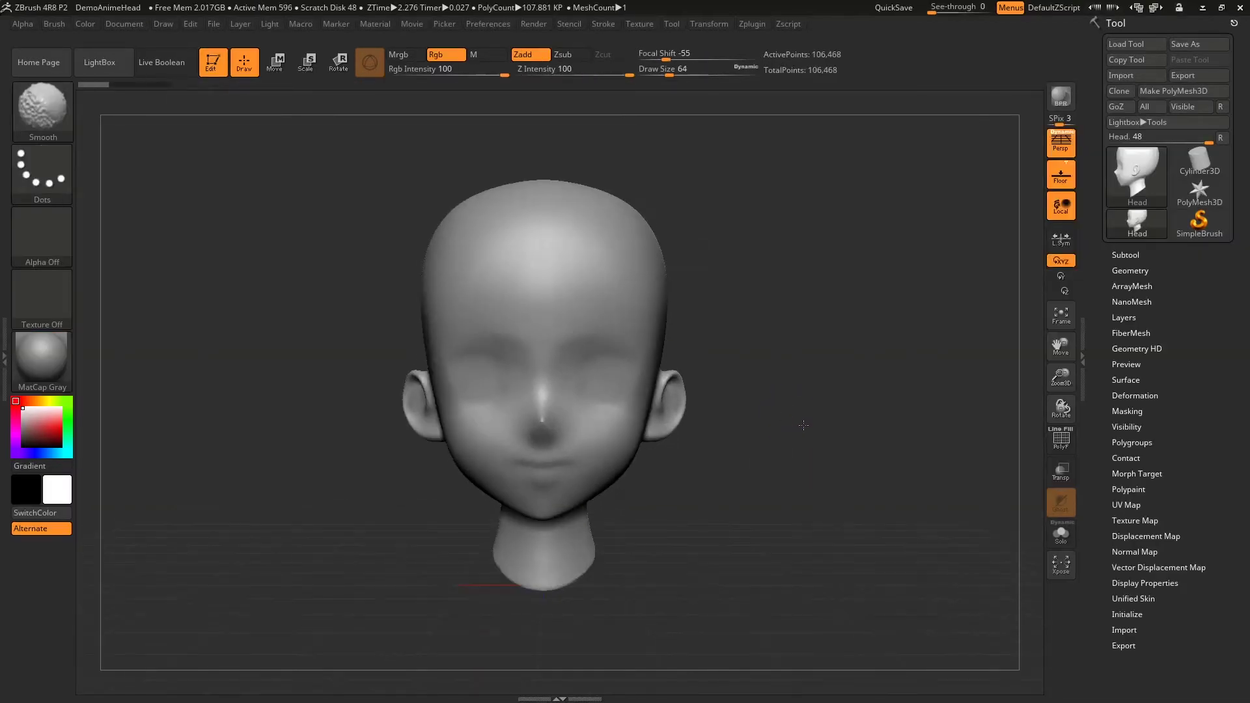
{"action": "key", "text": "b"}
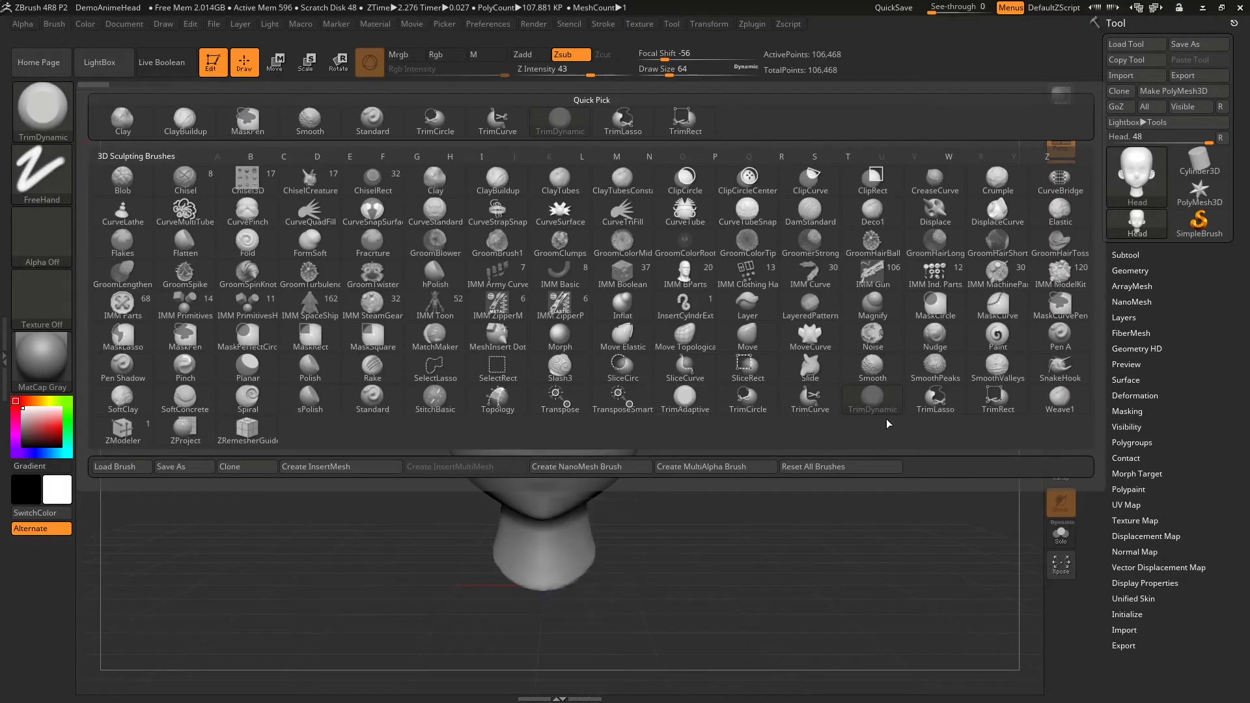
Set the TrimDynamic Draw Size to 76 and carve flat planes into the forehead
{"action": "right_click_drag", "start_coordinate": [773, 397], "coordinate": [772, 364], "text": "ctrl"}
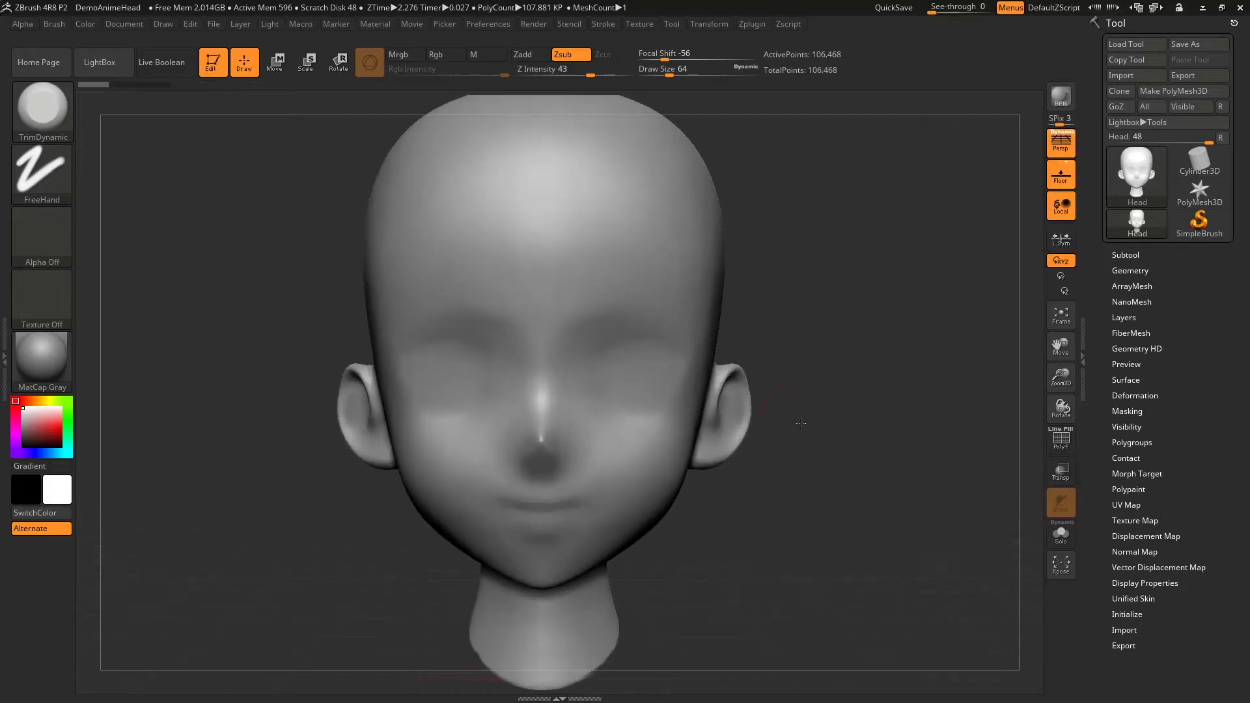
{"action": "key", "text": "bracketright"}
{"action": "key", "text": "bracketleft"}
{"action": "key", "text": "bracketleft"}
{"action": "right_click_drag", "start_coordinate": [560, 273], "coordinate": [740, 321]}
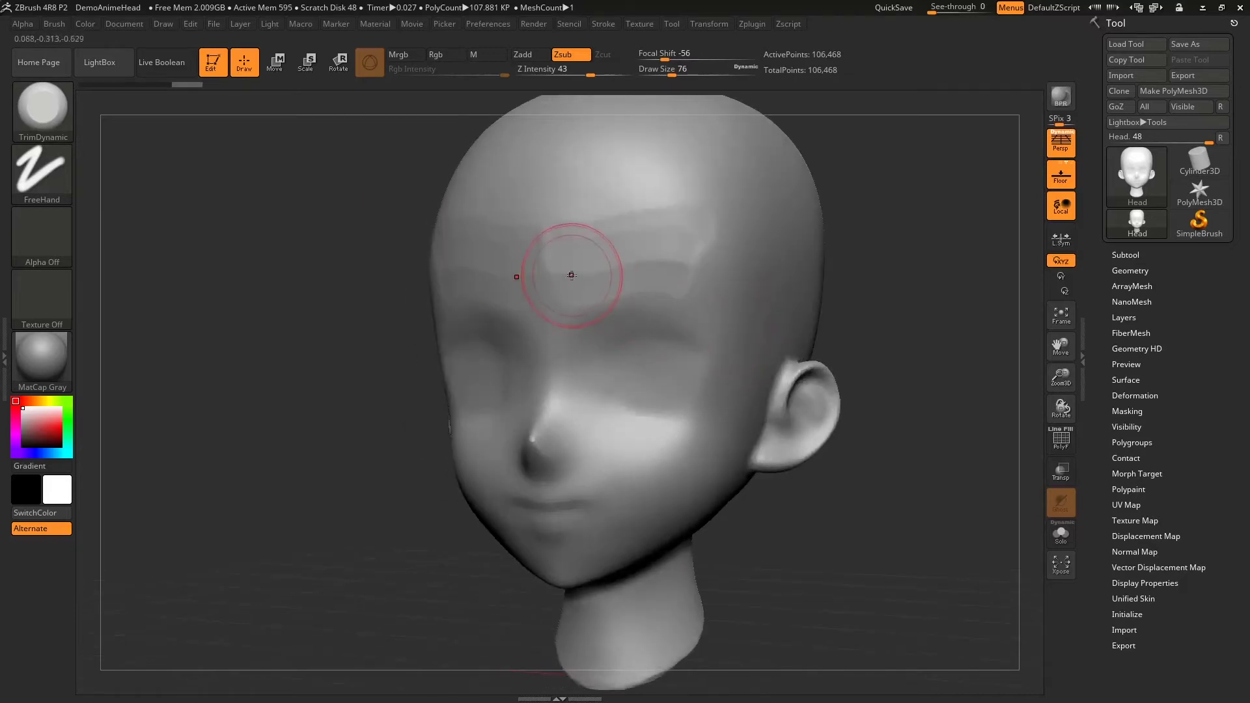
{"action": "left_click_drag", "start_coordinate": [571, 275], "coordinate": [684, 265]}
{"action": "mouse_move", "coordinate": [558, 224]}
{"action": "left_mouse_down"}
{"action": "mouse_move", "coordinate": [702, 204]}
{"action": "mouse_move", "coordinate": [586, 215]}
{"action": "mouse_move", "coordinate": [541, 248]}
{"action": "left_mouse_up"}
Flatten the right brow, the right cheek near the nose, and the lower cheek toward the jaw
{"action": "left_click_drag", "start_coordinate": [603, 287], "coordinate": [712, 307]}
{"action": "mouse_move", "coordinate": [684, 423]}
{"action": "left_mouse_down"}
{"action": "mouse_move", "coordinate": [627, 480]}
{"action": "mouse_move", "coordinate": [586, 469]}
{"action": "mouse_move", "coordinate": [589, 483]}
{"action": "left_mouse_up"}
{"action": "left_click_drag", "start_coordinate": [678, 450], "coordinate": [697, 515]}
{"action": "mouse_move", "coordinate": [691, 456]}
{"action": "left_mouse_down"}
{"action": "mouse_move", "coordinate": [671, 476]}
{"action": "mouse_move", "coordinate": [534, 430]}
{"action": "mouse_move", "coordinate": [560, 450]}
{"action": "left_mouse_up"}
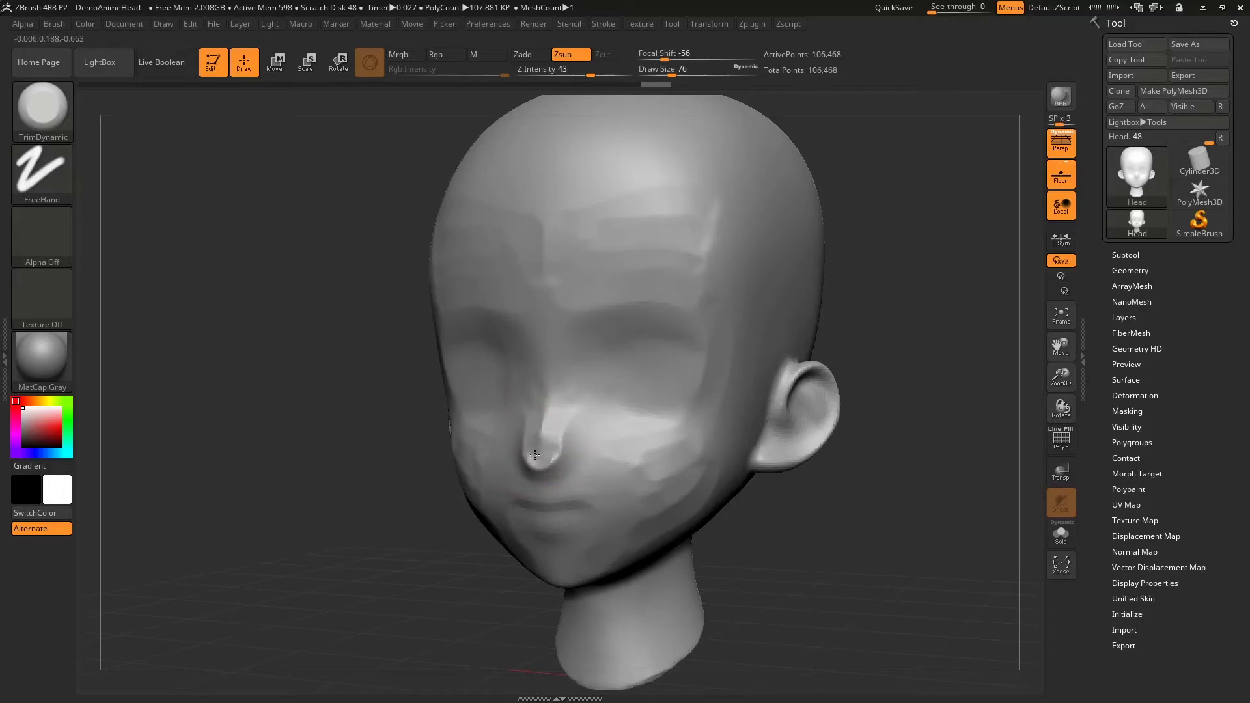
Flatten and soften the nose, then add small trim strokes on the brow
{"action": "left_click_drag", "start_coordinate": [838, 520], "coordinate": [618, 468], "text": "shift"}
{"action": "left_click_drag", "start_coordinate": [545, 432], "coordinate": [559, 413], "text": "shift"}
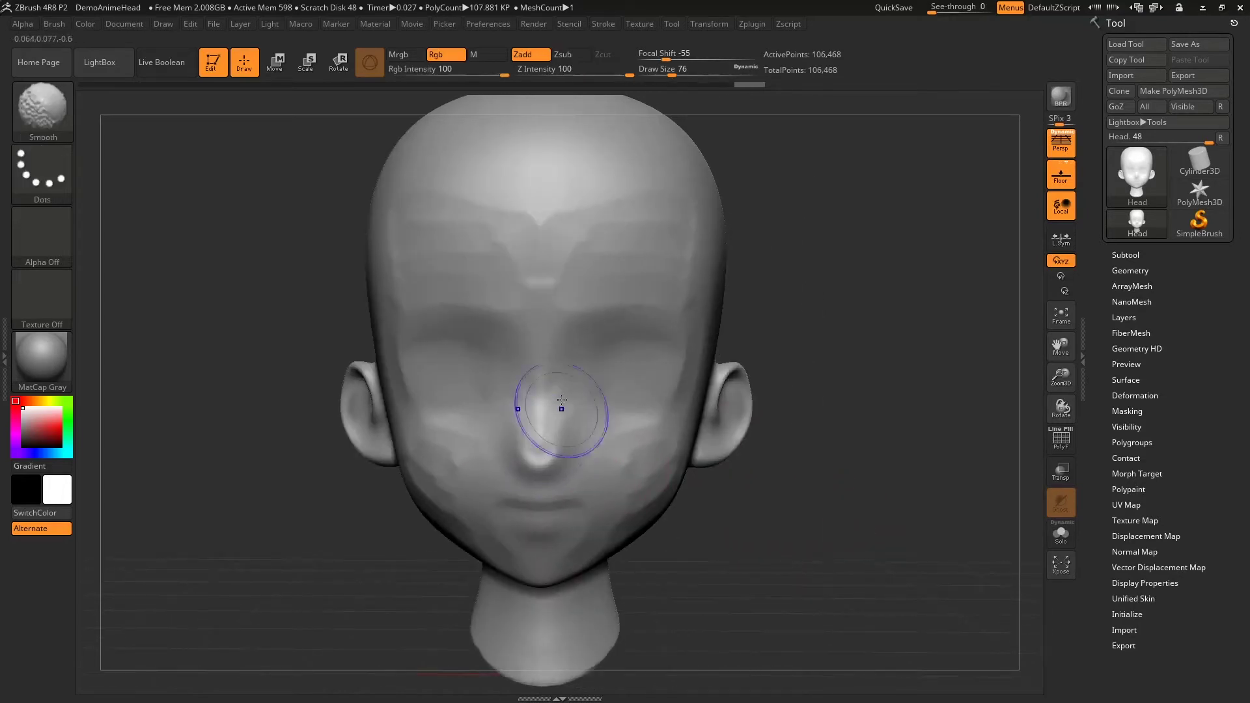
{"action": "left_click_drag", "start_coordinate": [627, 297], "coordinate": [641, 309]}
{"action": "left_click_drag", "start_coordinate": [573, 264], "coordinate": [534, 267]}
{"action": "left_click_drag", "start_coordinate": [787, 393], "coordinate": [733, 436]}
Step back and forth through the stroke history to restore the ear's clean shape
{"action": "key", "text": "ctrl+z"}
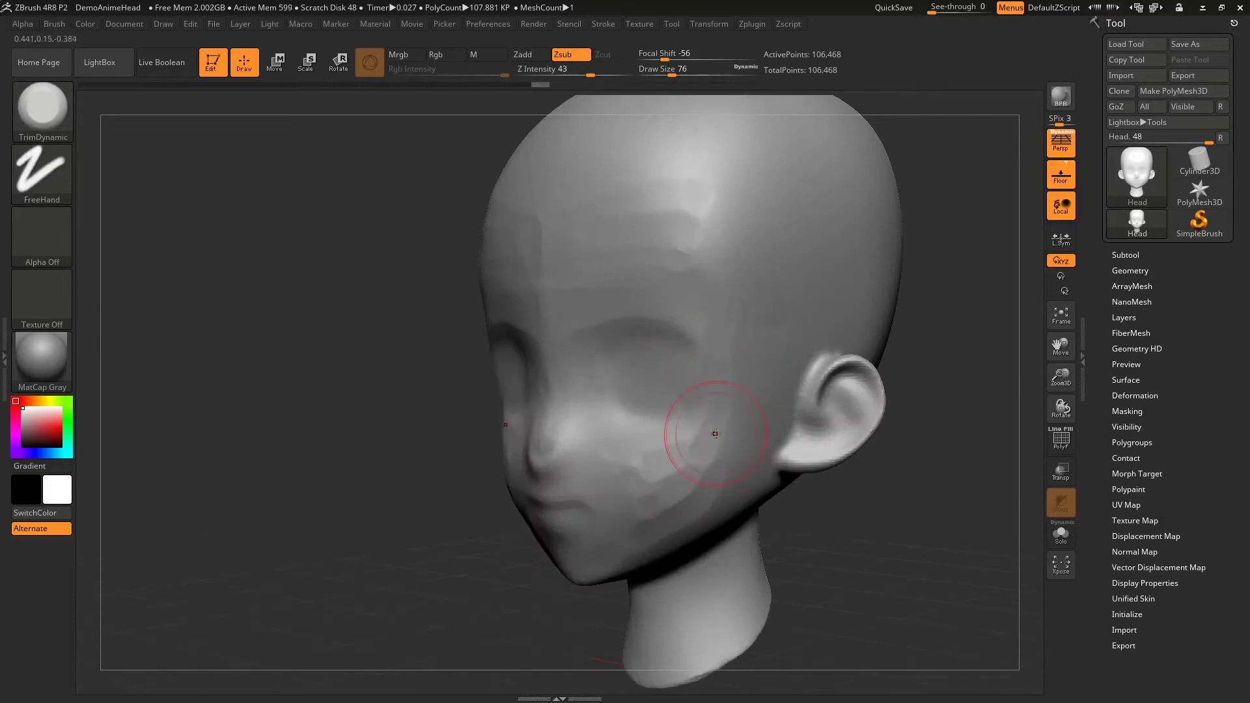
{"action": "key", "text": "ctrl+shift+z"}
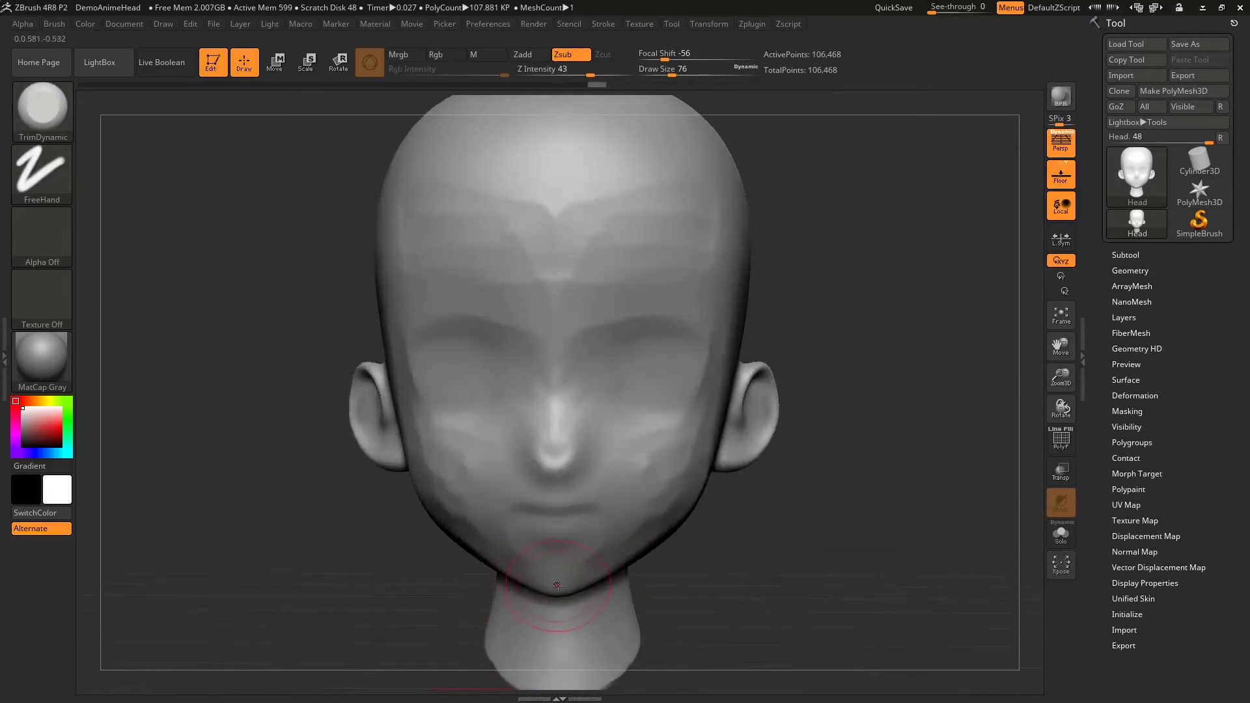
{"action": "key", "text": "ctrl+shift+z"}
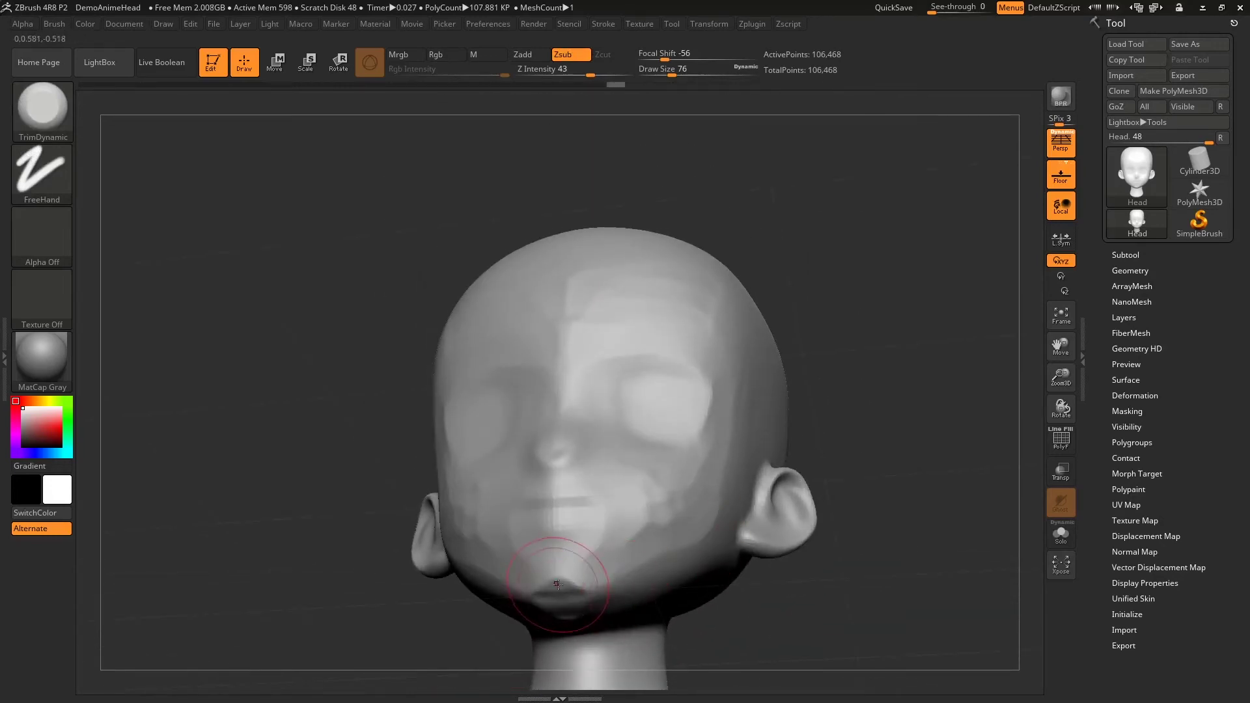
{"action": "key", "text": "ctrl+shift+z"}
{"action": "mouse_move", "coordinate": [870, 444]}
{"action": "left_mouse_down"}
{"action": "mouse_move", "coordinate": [912, 381]}
{"action": "mouse_move", "coordinate": [838, 363]}
{"action": "left_mouse_up"}
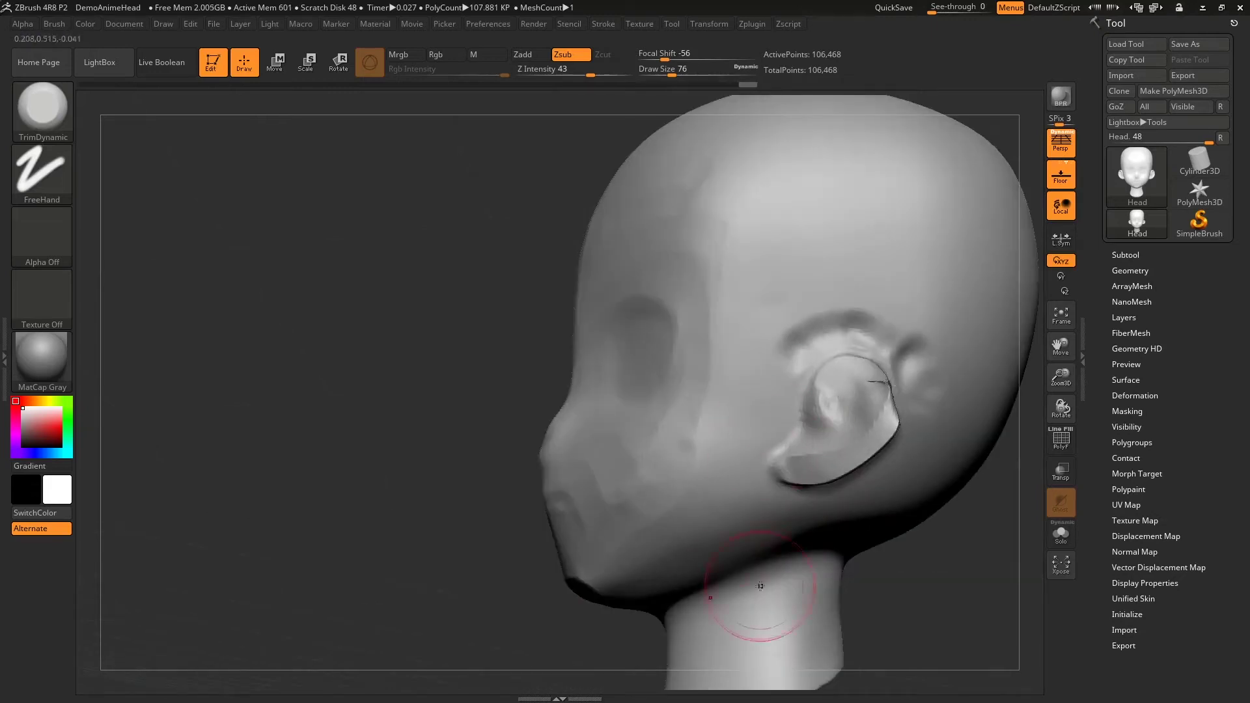
{"action": "key", "text": "ctrl+shift+z"}
{"action": "key", "text": "ctrl+shift+z"}
{"action": "key", "text": "ctrl+z"}
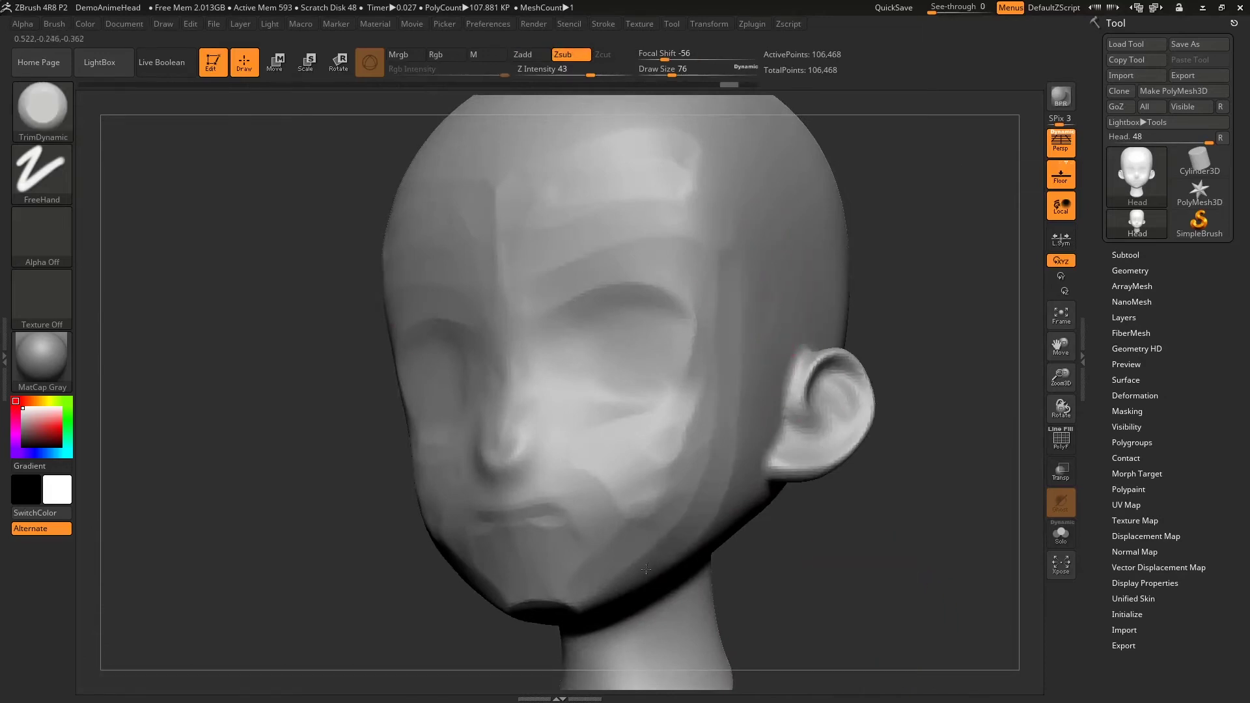
Flatten a vertical band down the cheek toward the jaw and crease the jawline
{"action": "left_click_drag", "start_coordinate": [868, 574], "coordinate": [881, 526]}
{"action": "left_click_drag", "start_coordinate": [740, 346], "coordinate": [742, 209]}
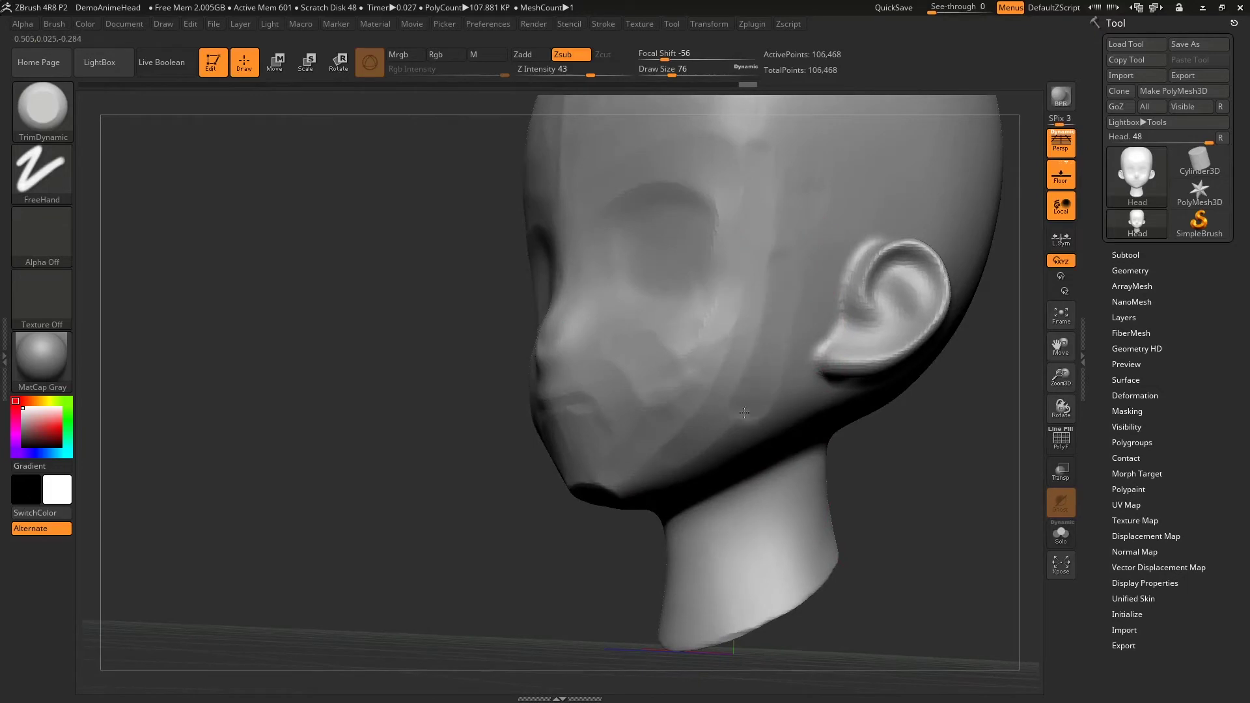
{"action": "left_click_drag", "start_coordinate": [887, 519], "coordinate": [913, 504]}
{"action": "mouse_move", "coordinate": [782, 293]}
{"action": "left_mouse_down"}
{"action": "mouse_move", "coordinate": [759, 349]}
{"action": "mouse_move", "coordinate": [683, 447]}
{"action": "left_mouse_up"}
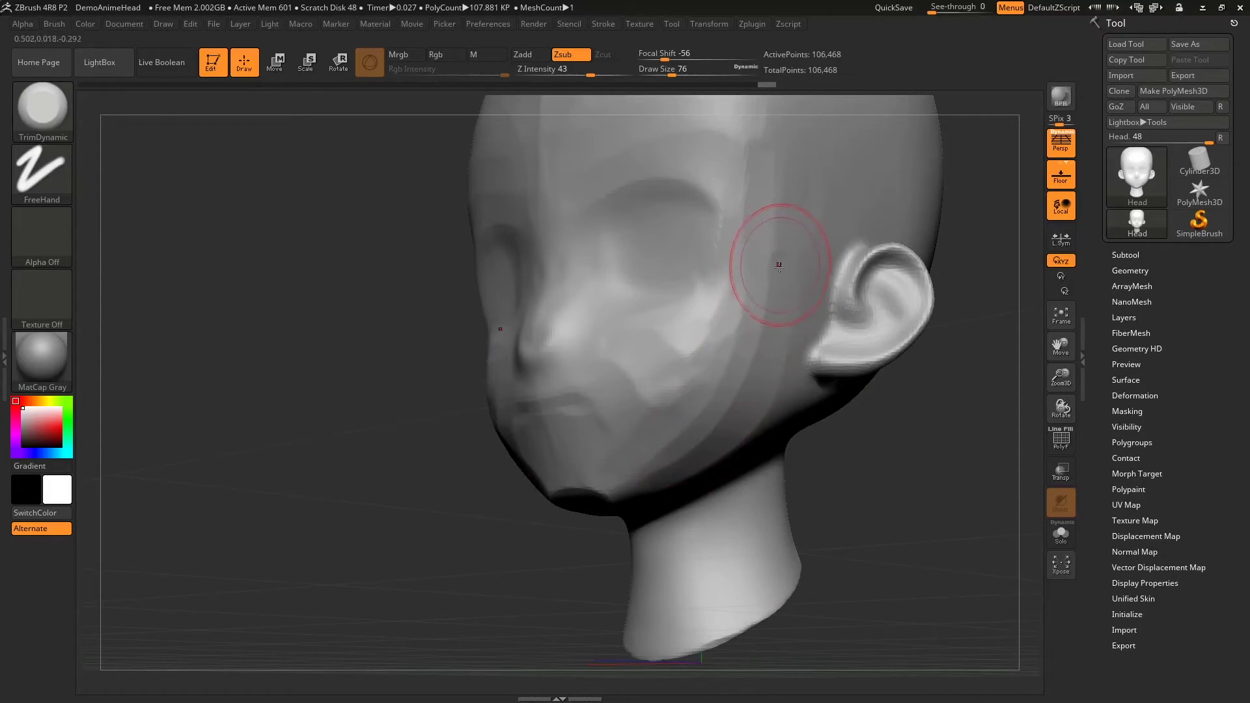
{"action": "left_click_drag", "start_coordinate": [876, 476], "coordinate": [863, 462]}
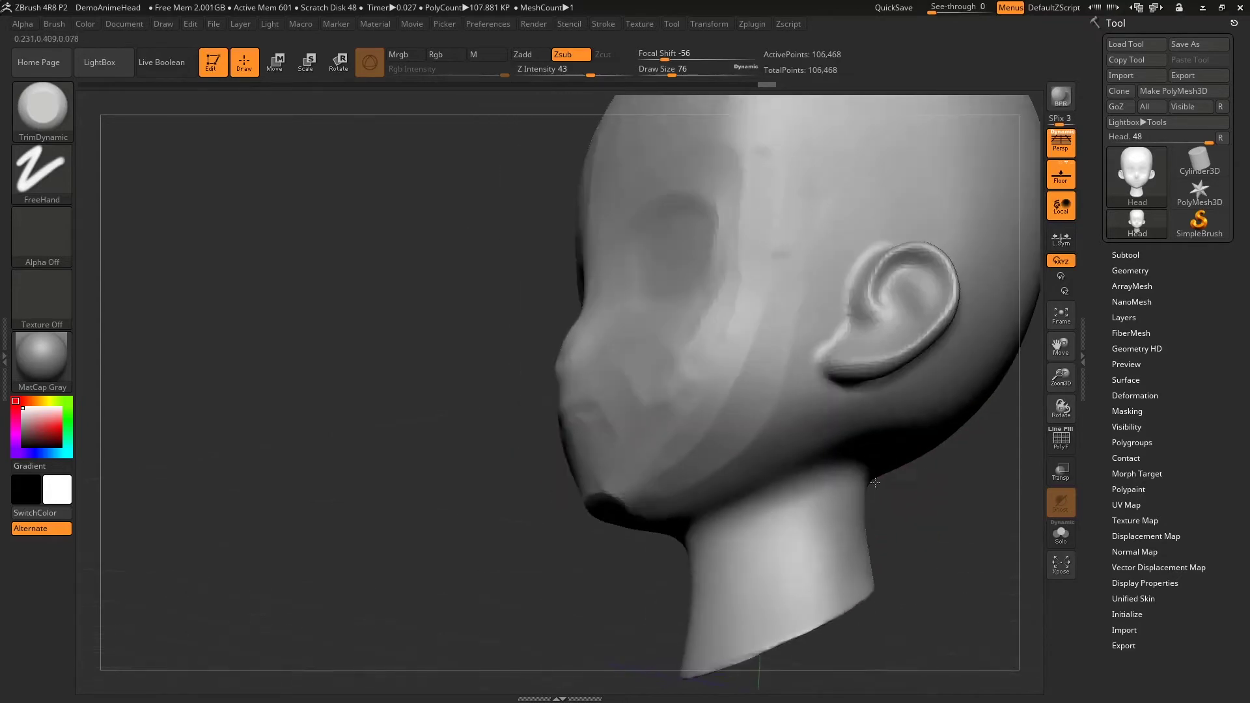
{"action": "left_click_drag", "start_coordinate": [767, 436], "coordinate": [590, 524]}
Flatten the jaw area, then tilt the head up to inspect it
{"action": "left_click_drag", "start_coordinate": [587, 596], "coordinate": [627, 518]}
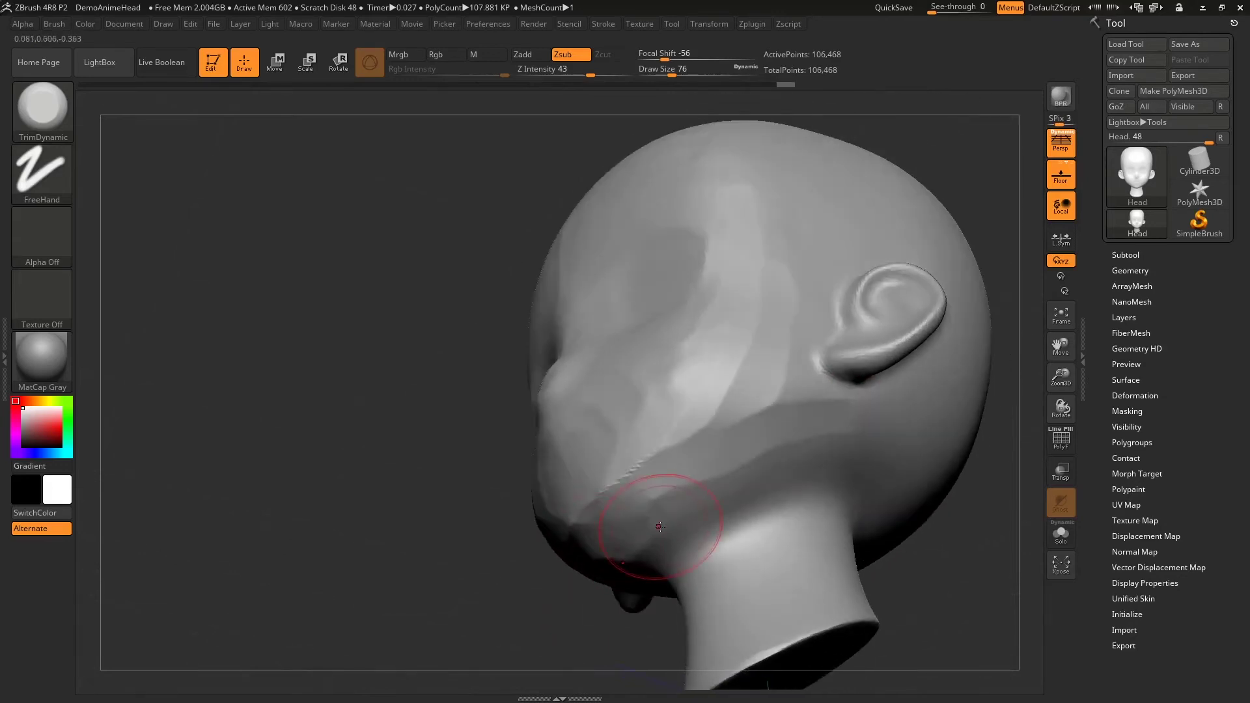
{"action": "left_click_drag", "start_coordinate": [719, 486], "coordinate": [761, 468]}
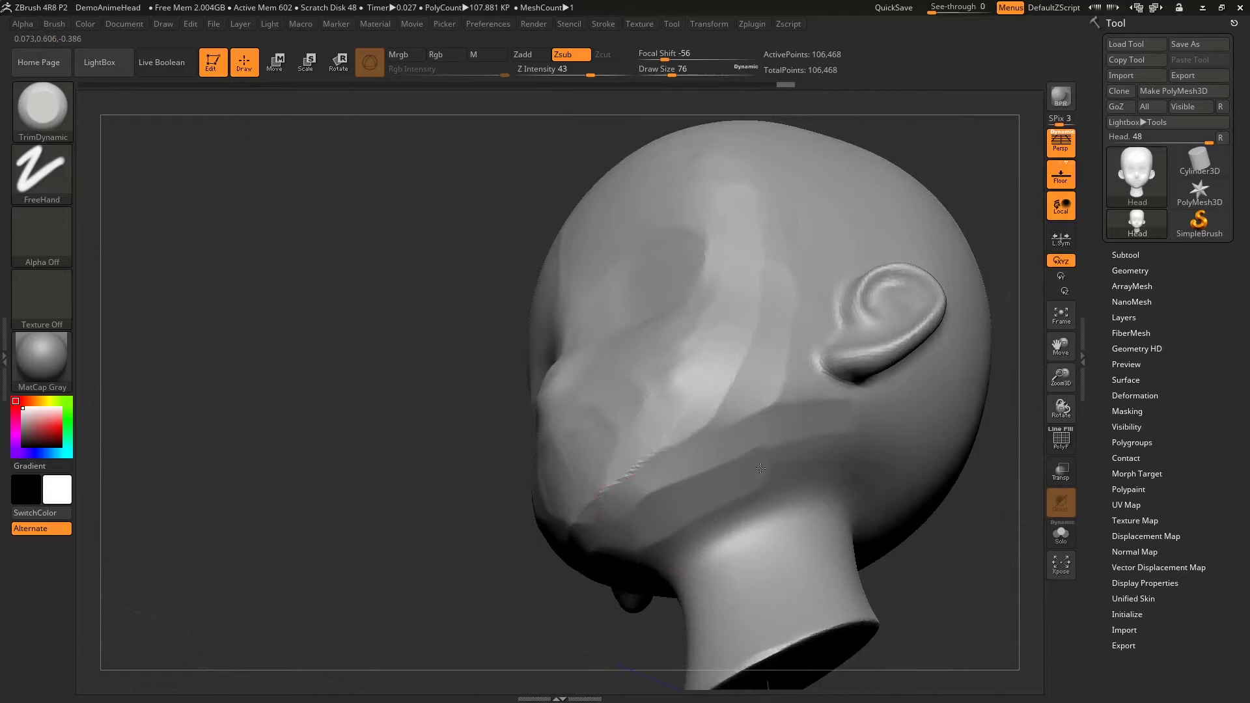
{"action": "left_click_drag", "start_coordinate": [949, 564], "coordinate": [954, 586]}
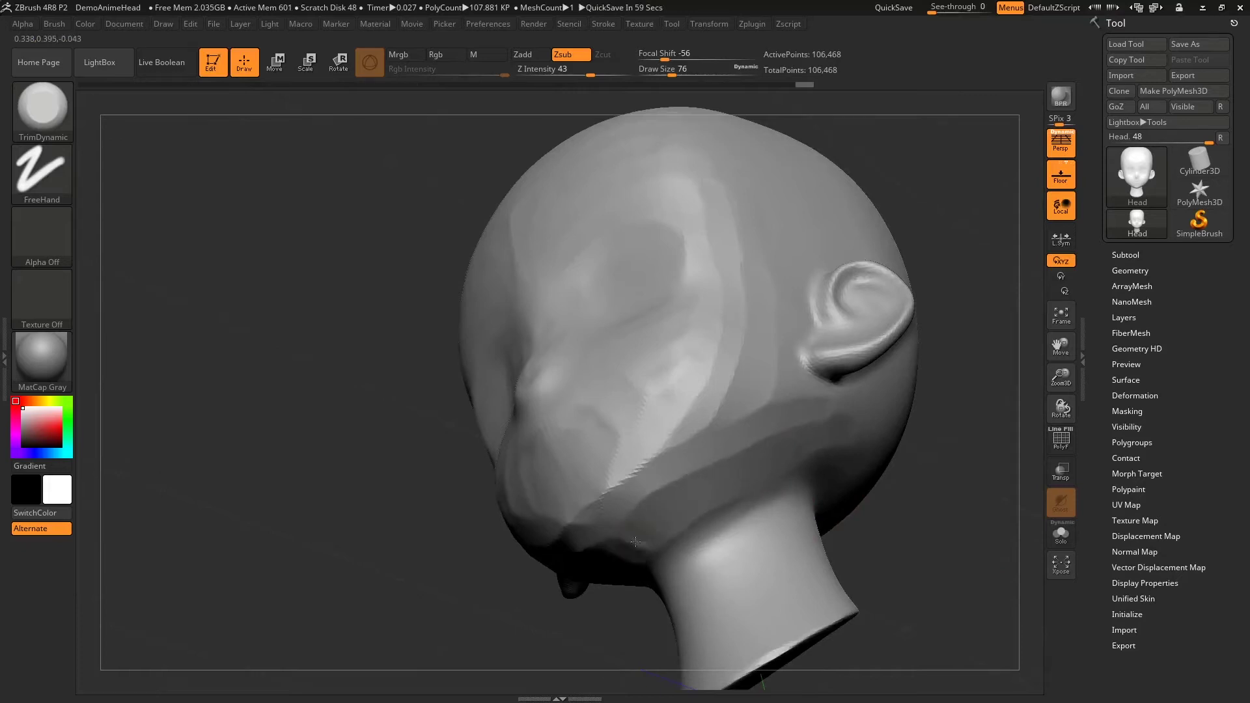
{"action": "left_click_drag", "start_coordinate": [658, 652], "coordinate": [592, 636]}
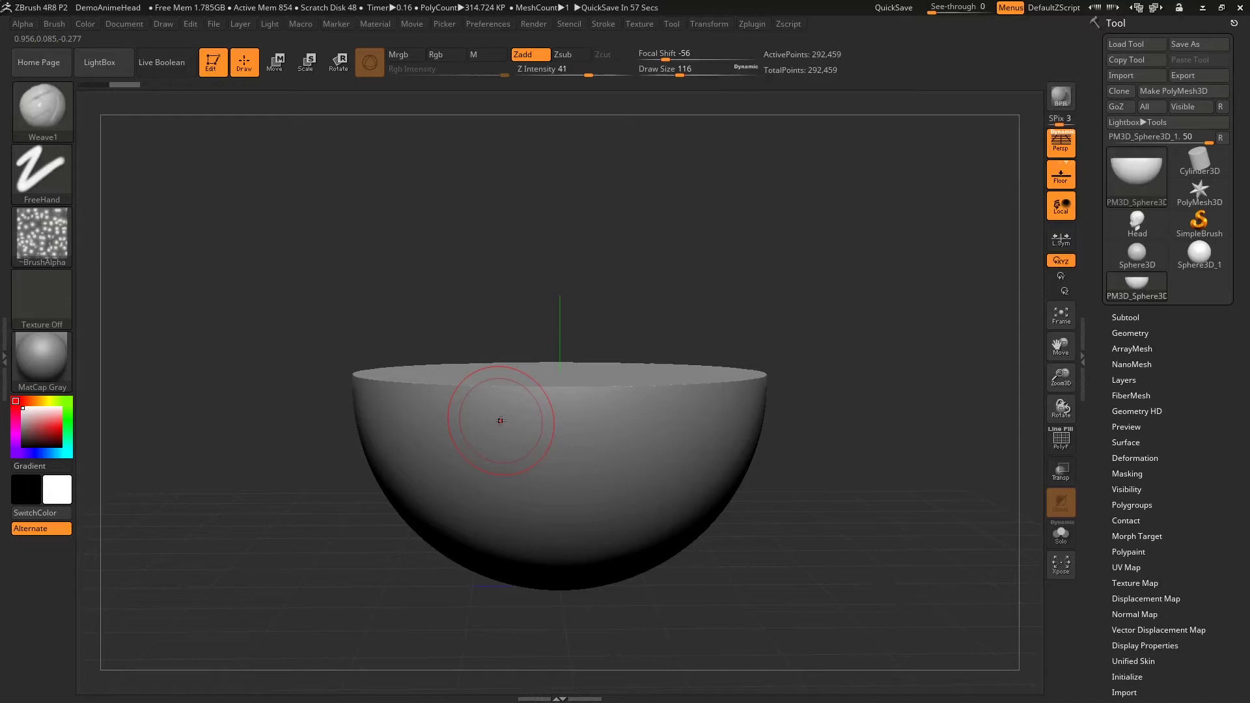
Paint horizontal Weave1 bands across the bowl's top, middle and lower part
{"action": "left_click_drag", "start_coordinate": [891, 512], "coordinate": [714, 511]}
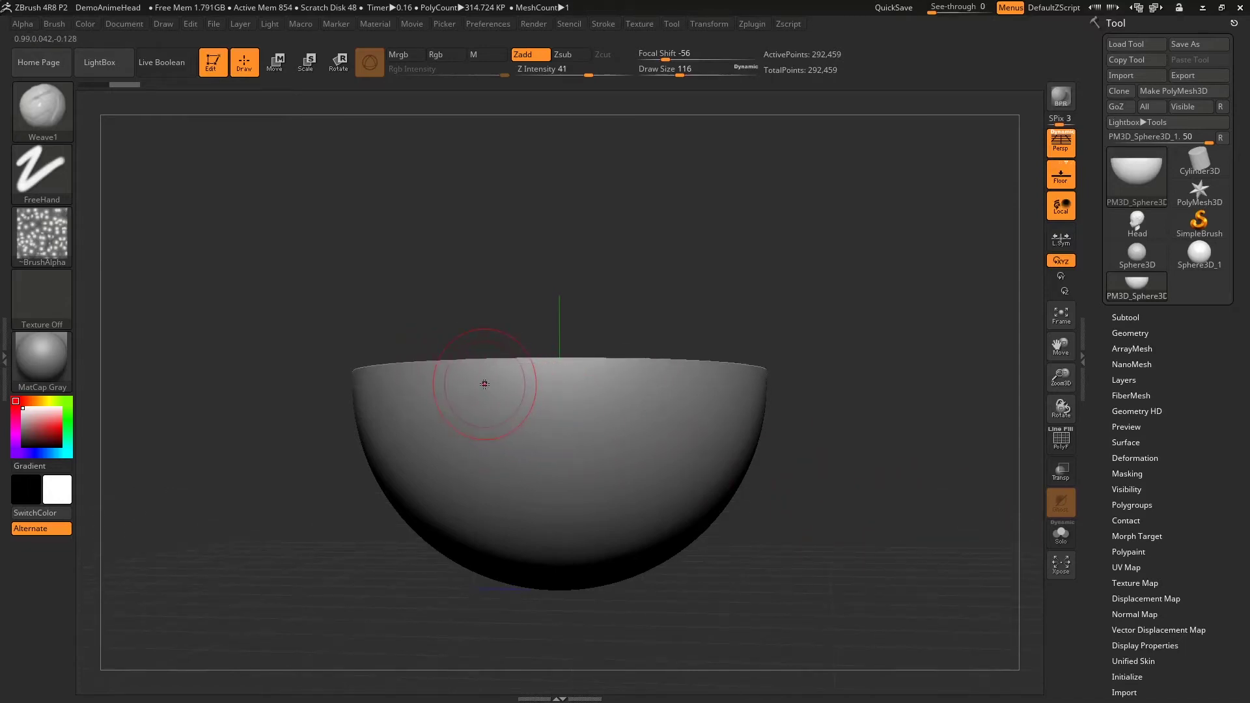
{"action": "left_click_drag", "start_coordinate": [492, 381], "coordinate": [761, 400]}
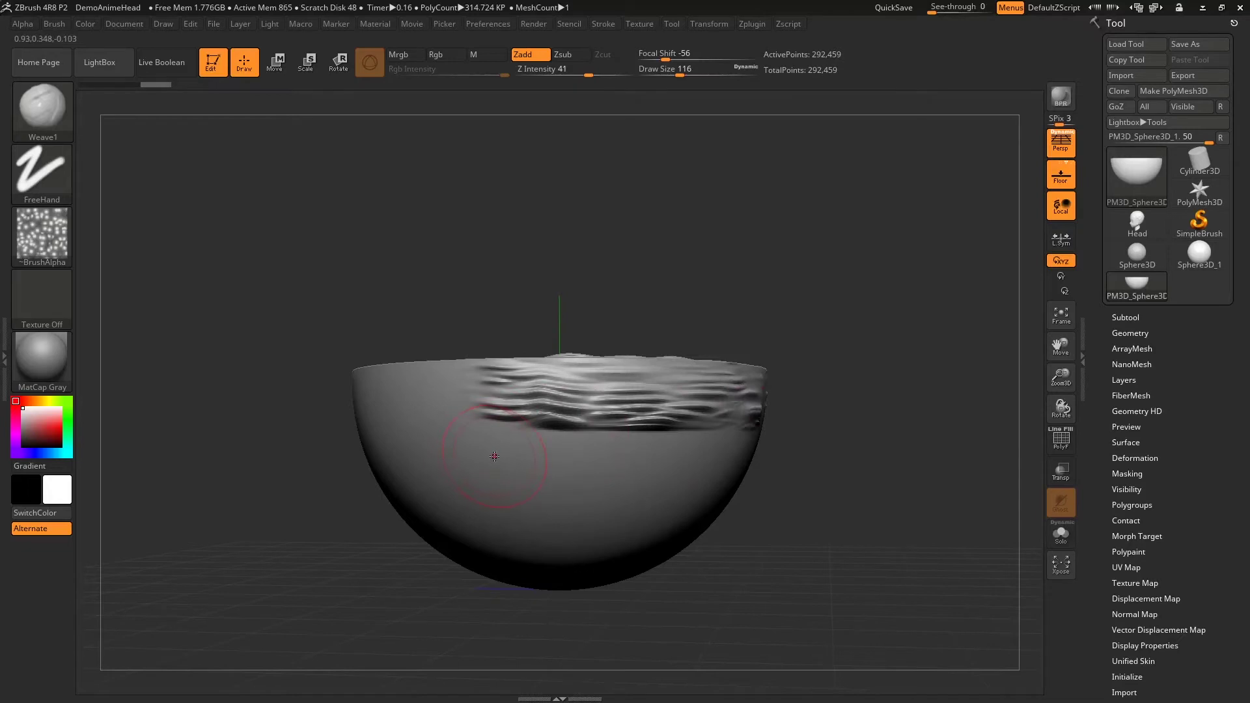
{"action": "left_click_drag", "start_coordinate": [495, 457], "coordinate": [719, 463]}
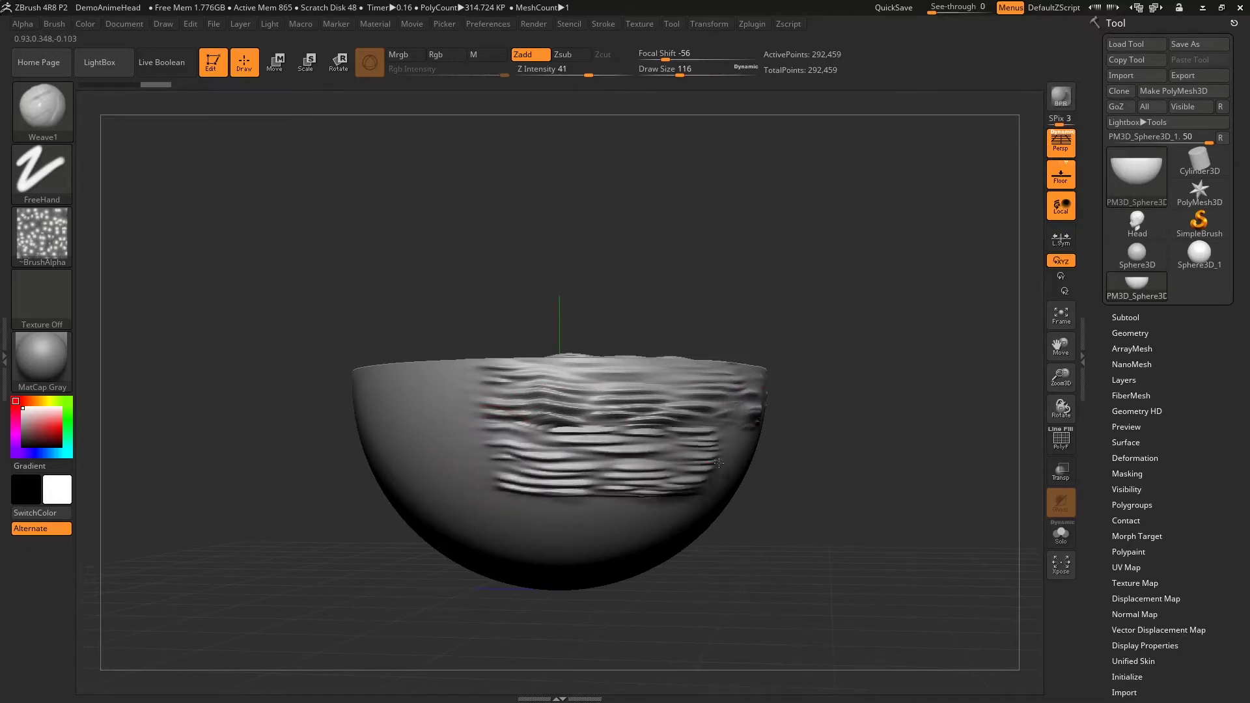
{"action": "left_click_drag", "start_coordinate": [886, 470], "coordinate": [846, 470]}
{"action": "mouse_move", "coordinate": [505, 550]}
{"action": "left_mouse_down"}
{"action": "mouse_move", "coordinate": [572, 521]}
{"action": "mouse_move", "coordinate": [778, 521]}
{"action": "left_mouse_up"}
{"action": "mouse_move", "coordinate": [813, 573]}
{"action": "left_mouse_down"}
{"action": "mouse_move", "coordinate": [577, 576]}
{"action": "mouse_move", "coordinate": [750, 572]}
{"action": "mouse_move", "coordinate": [743, 553]}
{"action": "left_mouse_up"}
Add vertical woven strokes up to the rim, then rotate and zoom to inspect the texture
{"action": "mouse_move", "coordinate": [560, 560]}
{"action": "left_mouse_down"}
{"action": "mouse_move", "coordinate": [593, 539]}
{"action": "mouse_move", "coordinate": [615, 357]}
{"action": "left_mouse_up"}
{"action": "mouse_move", "coordinate": [729, 567]}
{"action": "left_mouse_down"}
{"action": "mouse_move", "coordinate": [678, 575]}
{"action": "mouse_move", "coordinate": [662, 518]}
{"action": "mouse_move", "coordinate": [685, 361]}
{"action": "left_mouse_up"}
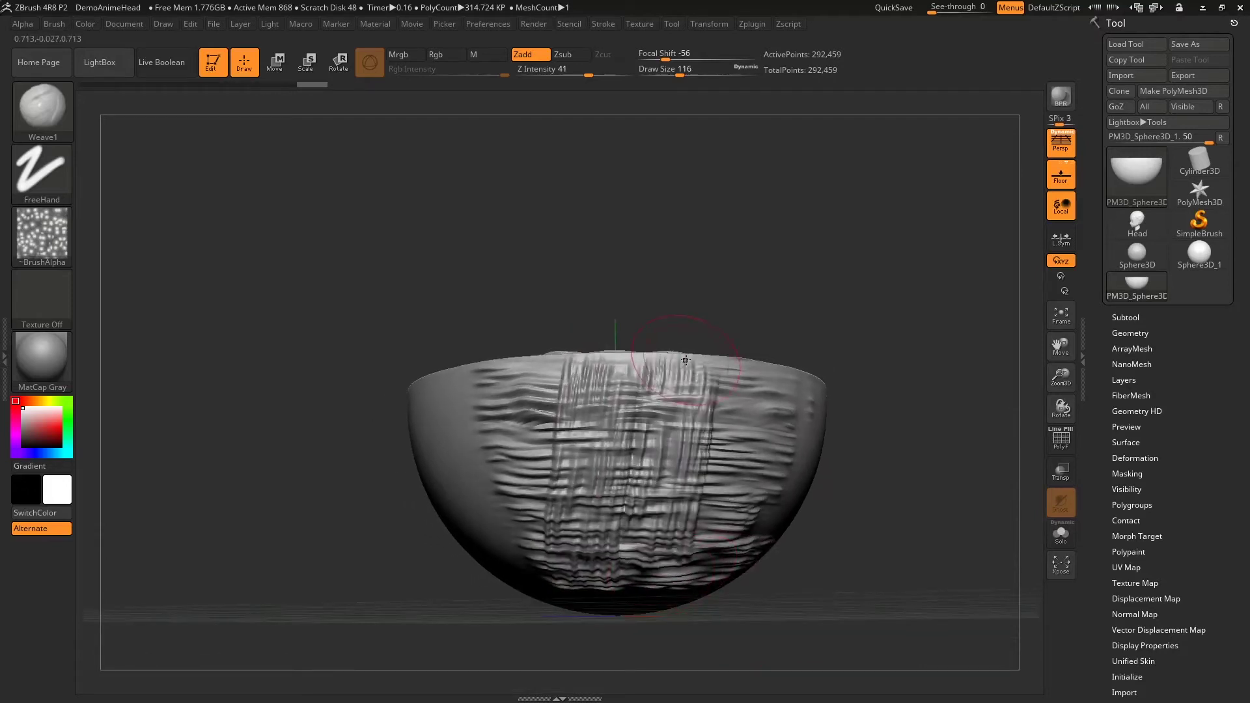
{"action": "mouse_move", "coordinate": [796, 591]}
{"action": "left_mouse_down"}
{"action": "mouse_move", "coordinate": [690, 598]}
{"action": "mouse_move", "coordinate": [770, 355]}
{"action": "mouse_move", "coordinate": [716, 613]}
{"action": "mouse_move", "coordinate": [573, 606]}
{"action": "mouse_move", "coordinate": [553, 524]}
{"action": "mouse_move", "coordinate": [553, 363]}
{"action": "left_mouse_up"}
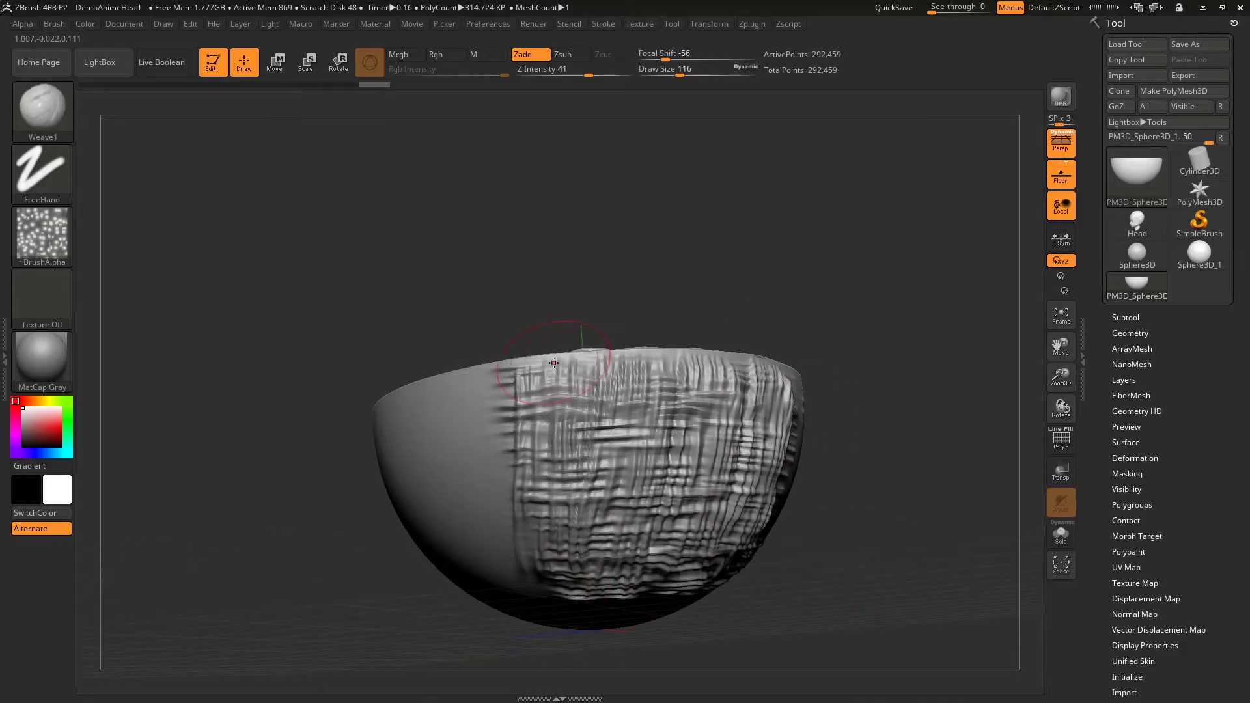
{"action": "left_click_drag", "start_coordinate": [764, 560], "coordinate": [762, 558]}
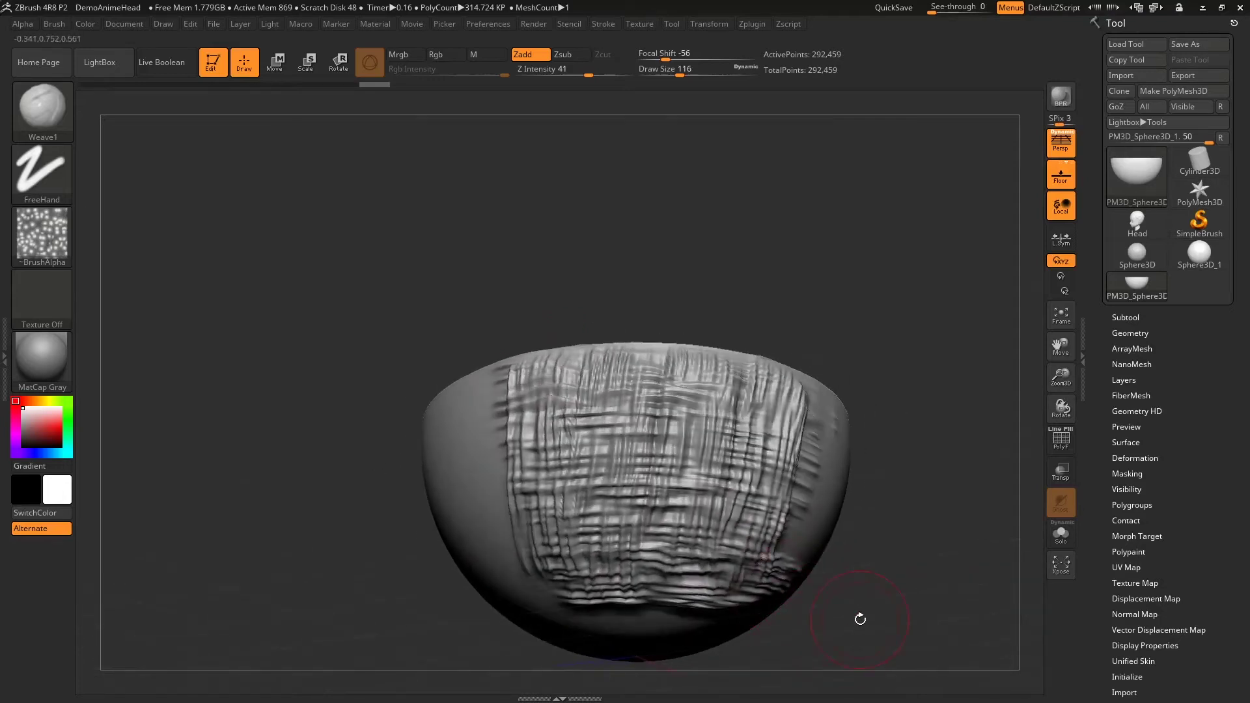
{"action": "mouse_move", "coordinate": [866, 634]}
{"action": "left_mouse_down"}
{"action": "mouse_move", "coordinate": [821, 600]}
{"action": "mouse_move", "coordinate": [871, 656]}
{"action": "mouse_move", "coordinate": [780, 610]}
{"action": "left_mouse_up"}
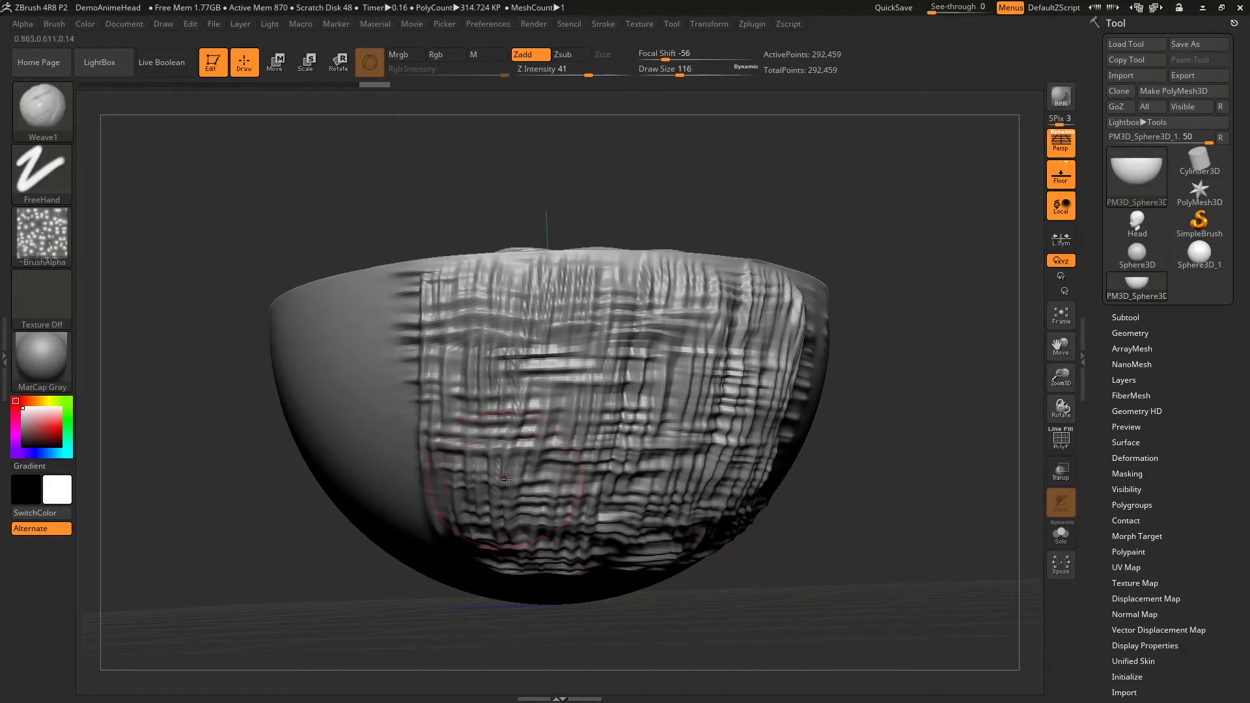
{"action": "mouse_move", "coordinate": [817, 538]}
{"action": "left_mouse_down"}
{"action": "mouse_move", "coordinate": [857, 540]}
{"action": "mouse_move", "coordinate": [823, 541]}
{"action": "left_mouse_up"}
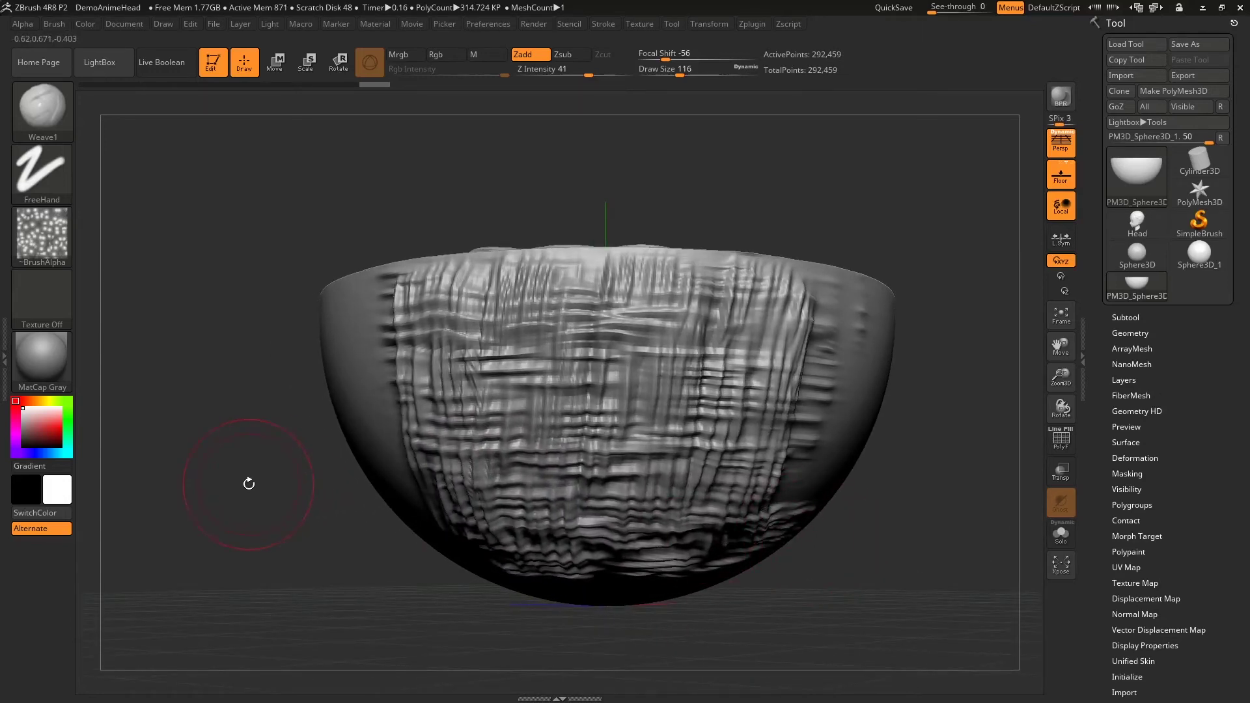
{"action": "left_click", "coordinate": [42, 114]}
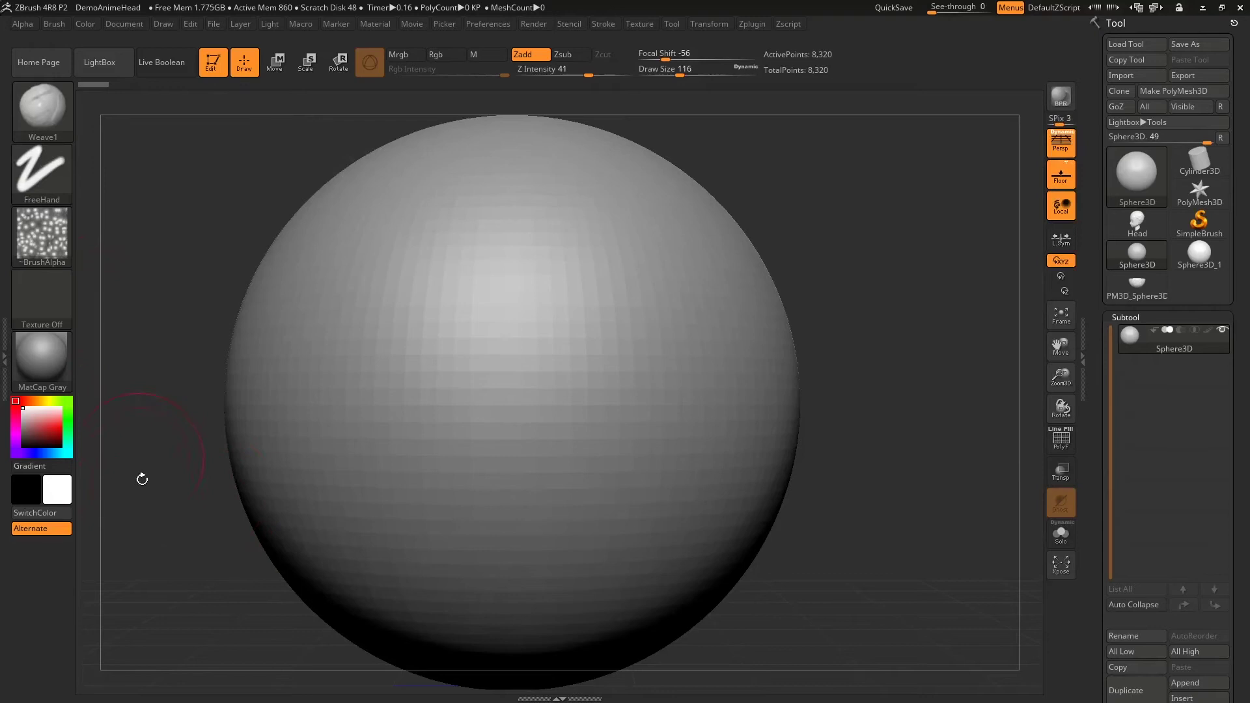
Convert the Sphere3D to a PolyMesh3D and expand the Tool > Initialize options
{"action": "left_click", "coordinate": [1126, 317]}
{"action": "left_click", "coordinate": [41, 173]}
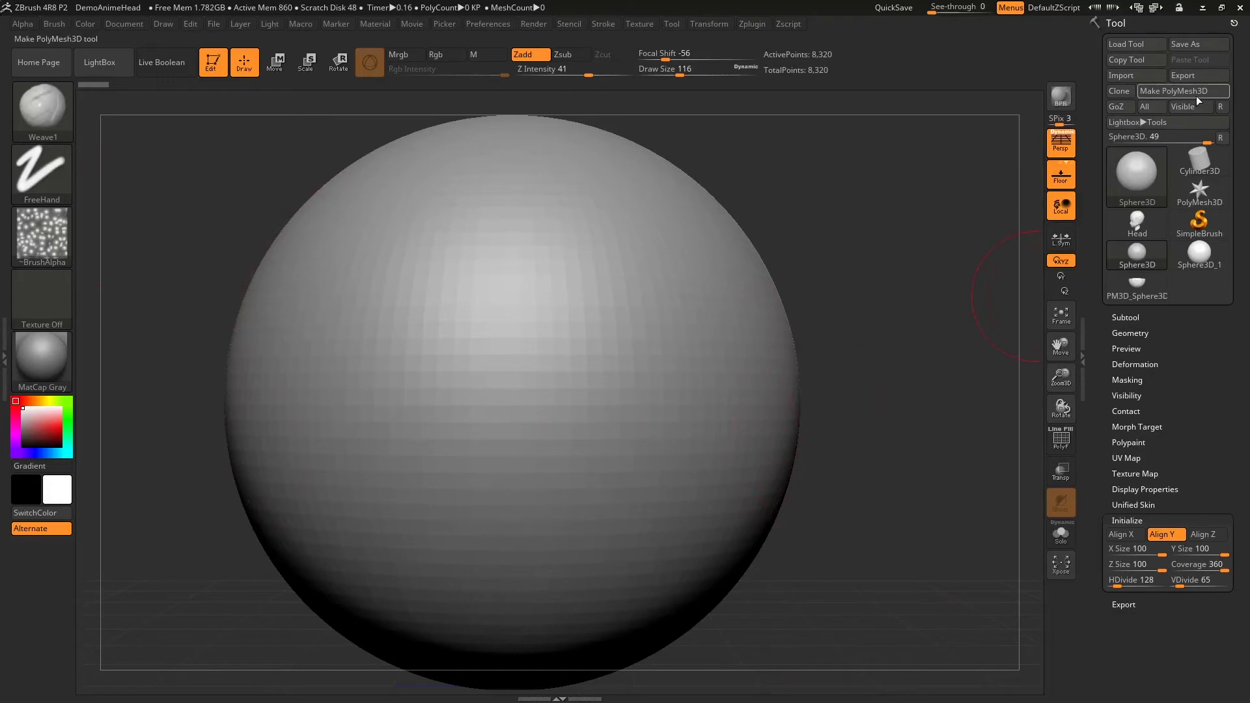
{"action": "left_click", "coordinate": [1159, 90]}
{"action": "scroll", "coordinate": [1205, 482], "scroll_direction": "down", "scroll_amount": 5}
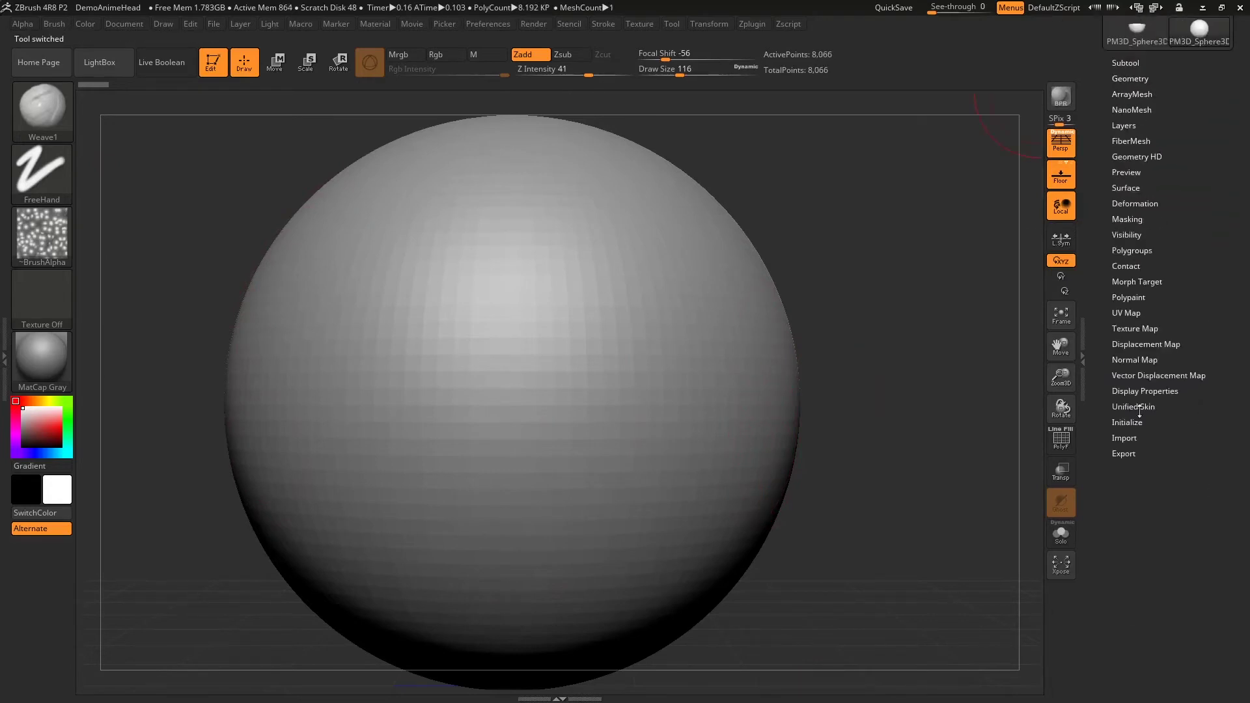
{"action": "left_click", "coordinate": [1126, 423]}
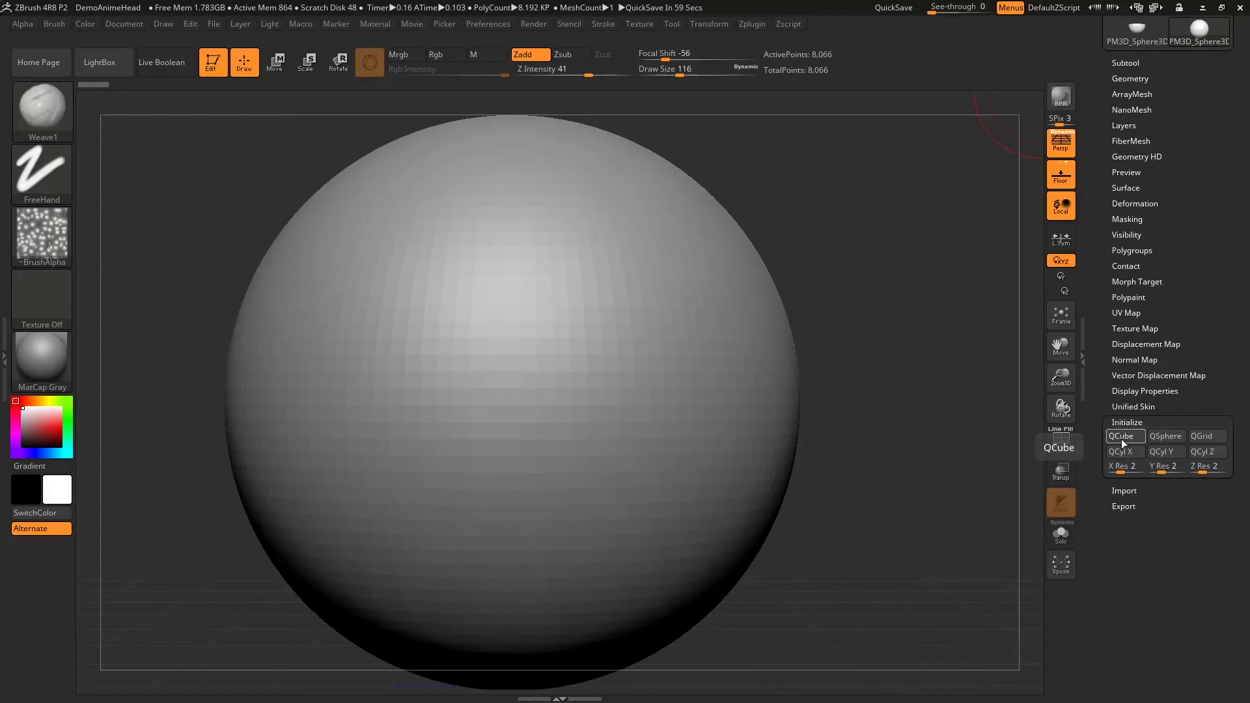
Replace the sphere with a 2×2×2 QCube and turn on the PolyF wireframe
{"action": "left_click", "coordinate": [1123, 441]}
{"action": "left_click_drag", "start_coordinate": [703, 445], "coordinate": [733, 449]}
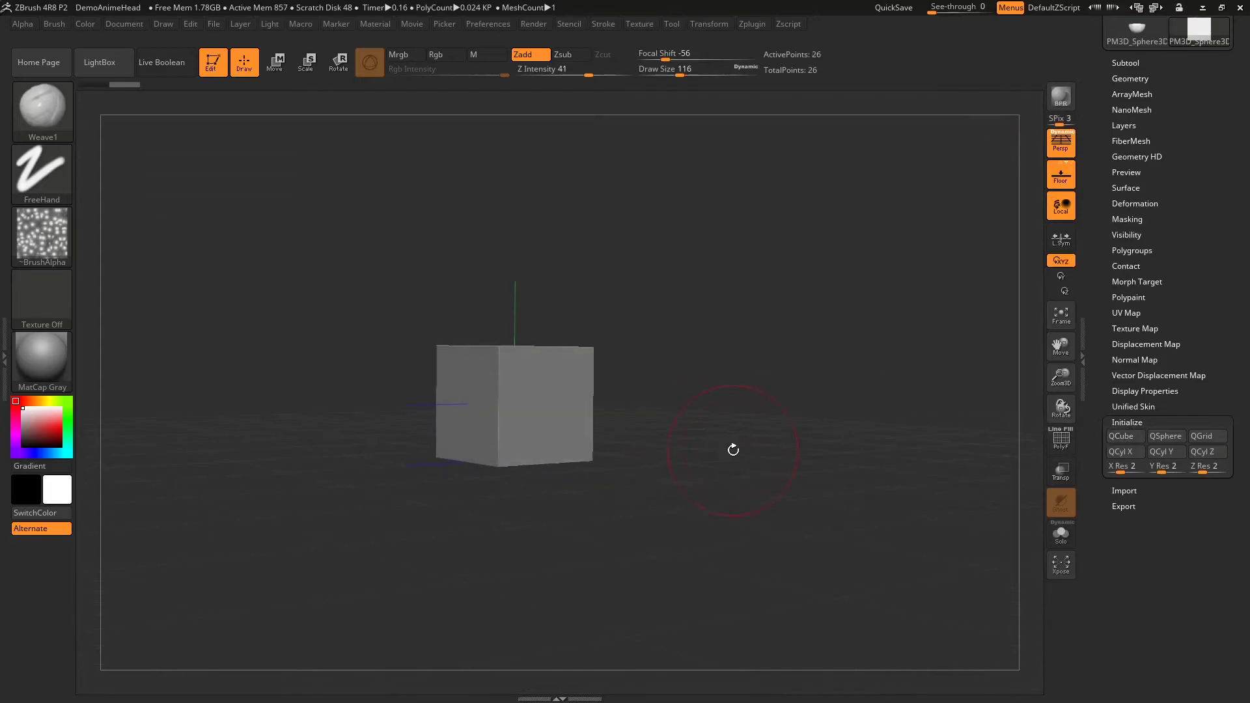
{"action": "left_click", "coordinate": [42, 107]}
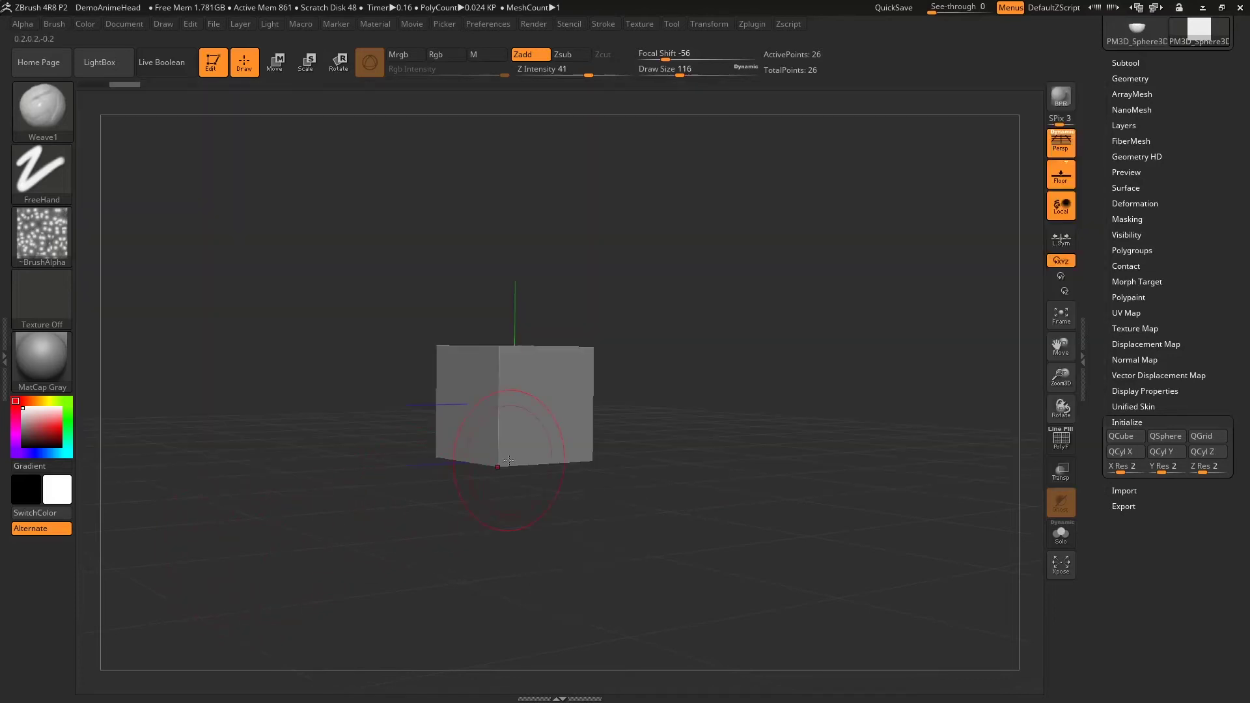
{"action": "left_click", "coordinate": [1061, 441]}
{"action": "left_click_drag", "start_coordinate": [495, 299], "coordinate": [460, 364]}
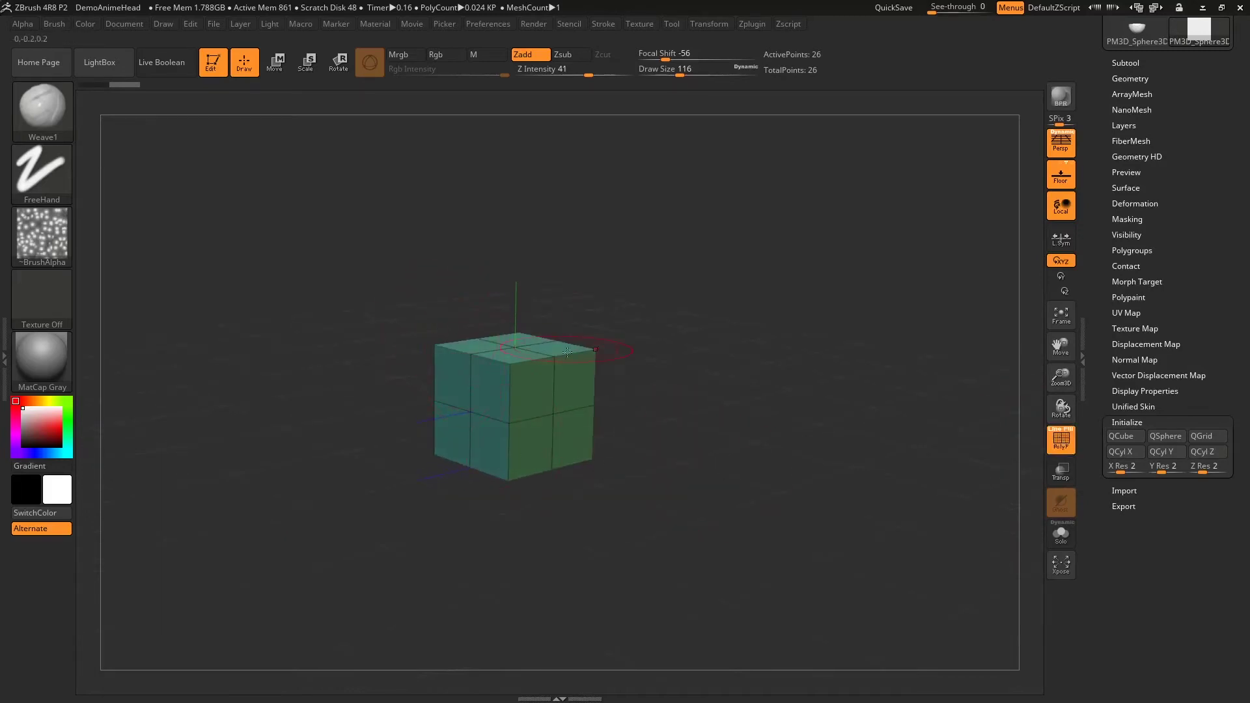
{"action": "left_click_drag", "start_coordinate": [761, 502], "coordinate": [755, 508]}
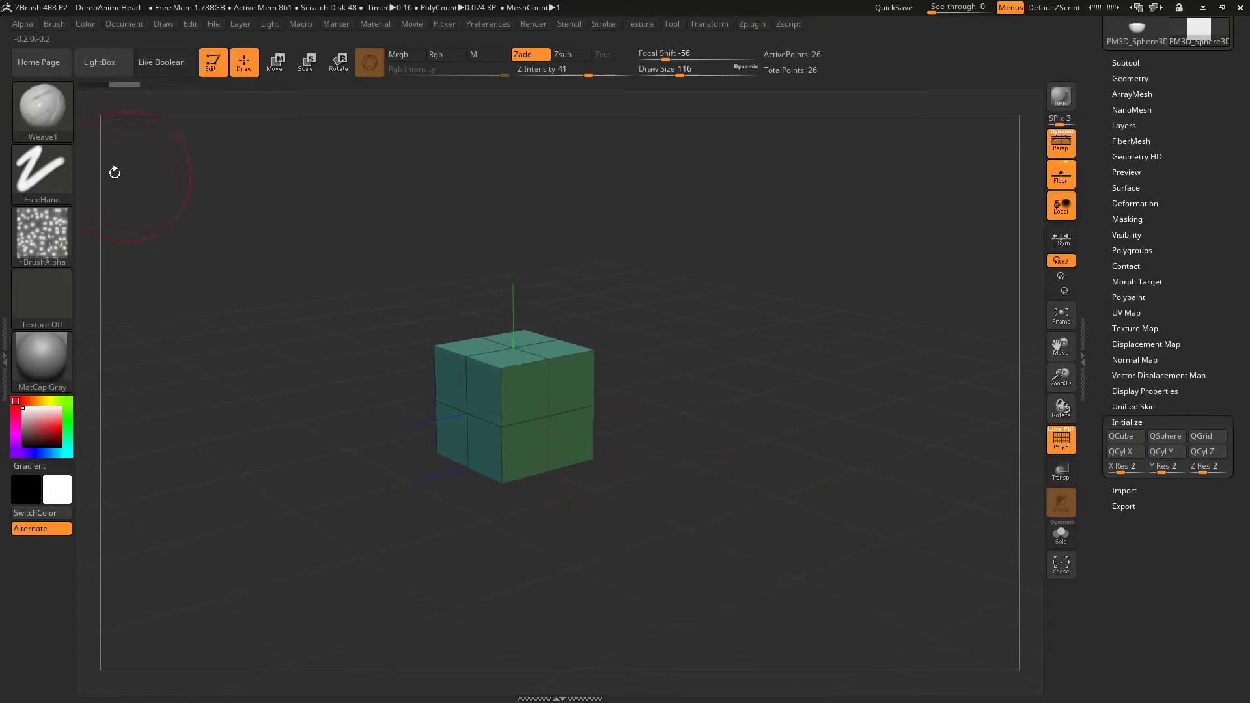
{"action": "left_click", "coordinate": [46, 124]}
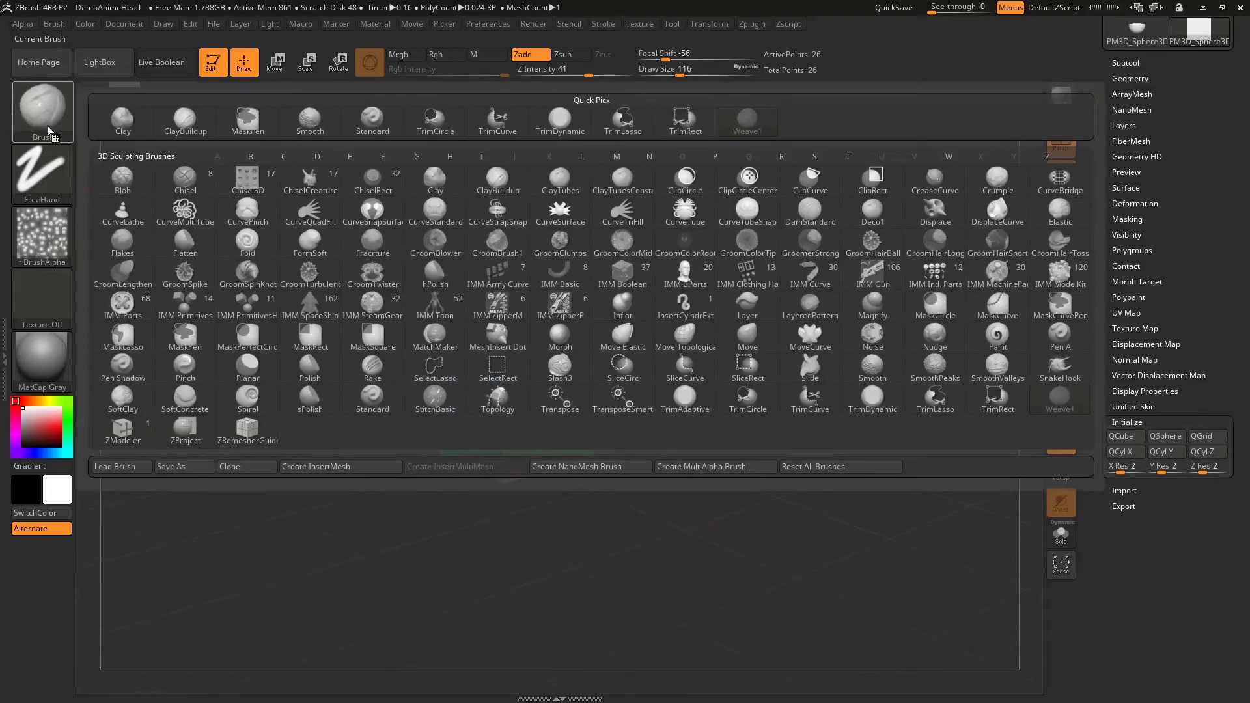
Switch to ZModeler and extrude boxes from the cube's front-right face into a tall pink block
{"action": "left_click", "coordinate": [123, 430]}
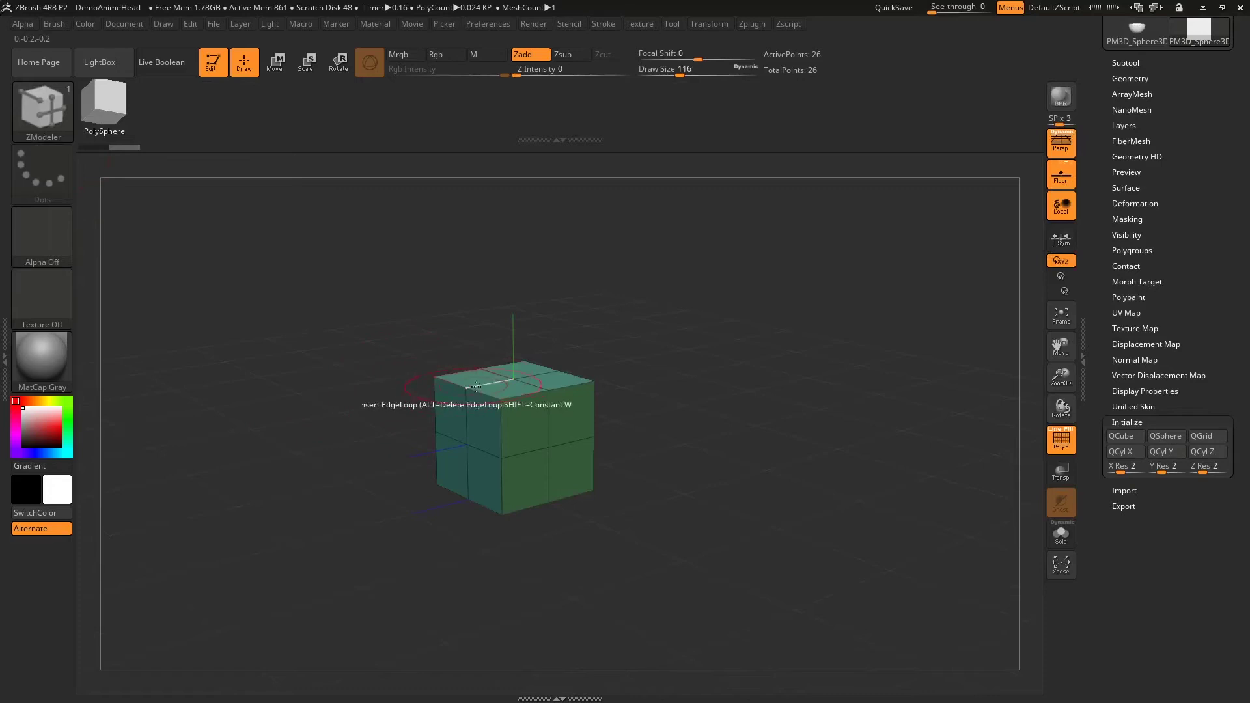
{"action": "left_click_drag", "start_coordinate": [531, 426], "coordinate": [635, 469]}
{"action": "left_click_drag", "start_coordinate": [677, 473], "coordinate": [721, 475]}
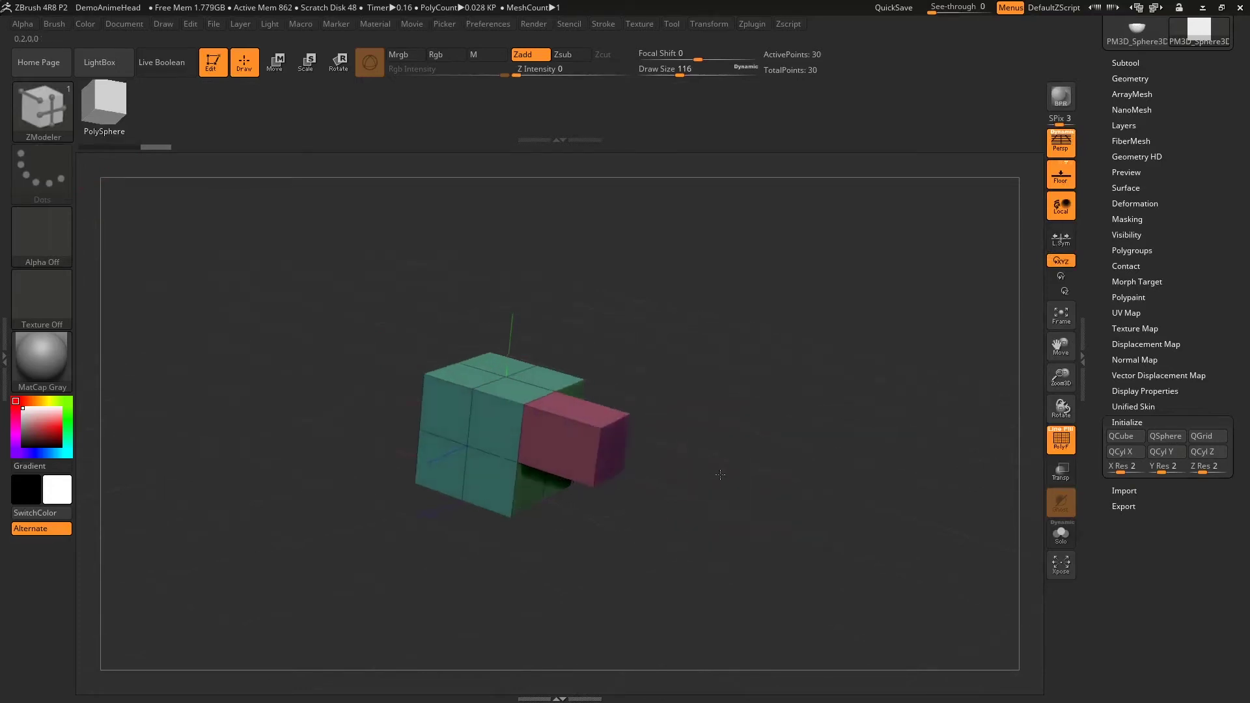
{"action": "mouse_move", "coordinate": [573, 420]}
{"action": "left_mouse_down"}
{"action": "mouse_move", "coordinate": [715, 430]}
{"action": "mouse_move", "coordinate": [604, 381]}
{"action": "mouse_move", "coordinate": [768, 417]}
{"action": "left_mouse_up"}
{"action": "mouse_move", "coordinate": [609, 387]}
{"action": "left_mouse_down"}
{"action": "mouse_move", "coordinate": [803, 520]}
{"action": "mouse_move", "coordinate": [752, 503]}
{"action": "left_mouse_up"}
Extrude further boxes upward and rightward, then insert edge loops through them
{"action": "mouse_move", "coordinate": [615, 346]}
{"action": "left_mouse_down"}
{"action": "mouse_move", "coordinate": [691, 309]}
{"action": "mouse_move", "coordinate": [625, 290]}
{"action": "left_mouse_up"}
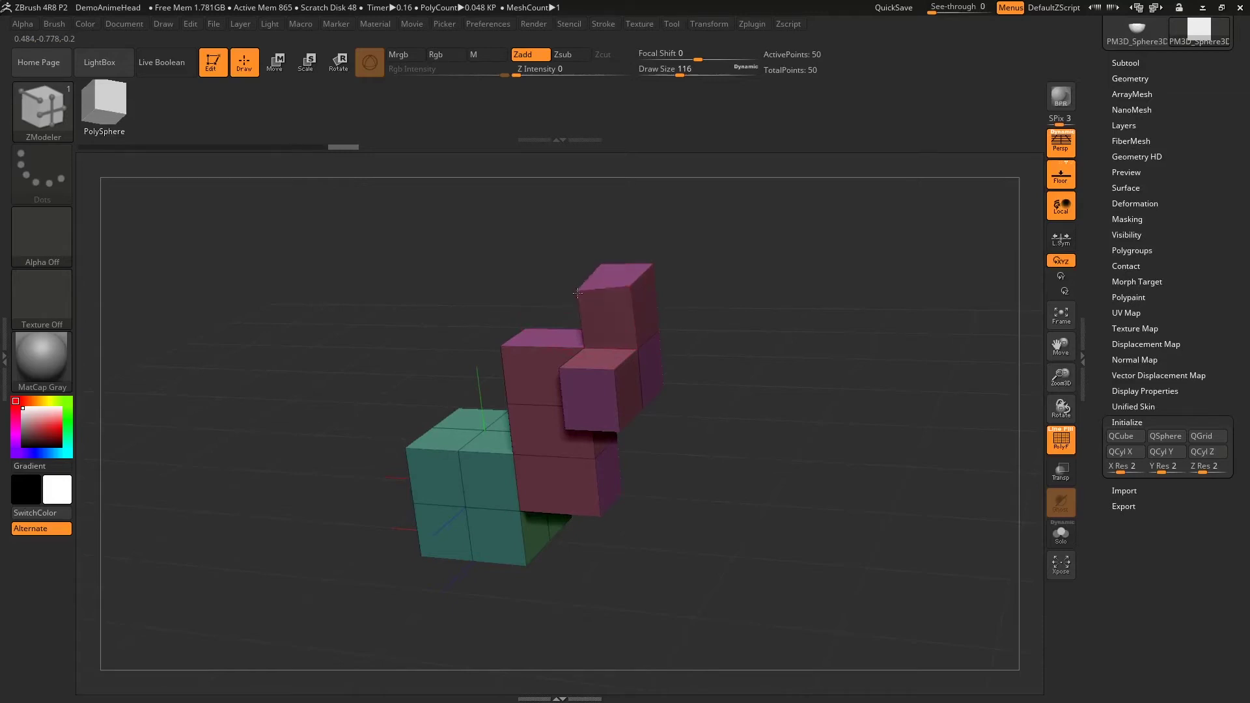
{"action": "mouse_move", "coordinate": [597, 291]}
{"action": "left_mouse_down"}
{"action": "mouse_move", "coordinate": [706, 288]}
{"action": "mouse_move", "coordinate": [665, 264]}
{"action": "mouse_move", "coordinate": [675, 336]}
{"action": "mouse_move", "coordinate": [665, 365]}
{"action": "mouse_move", "coordinate": [781, 363]}
{"action": "left_mouse_up"}
{"action": "left_click_drag", "start_coordinate": [834, 430], "coordinate": [684, 449]}
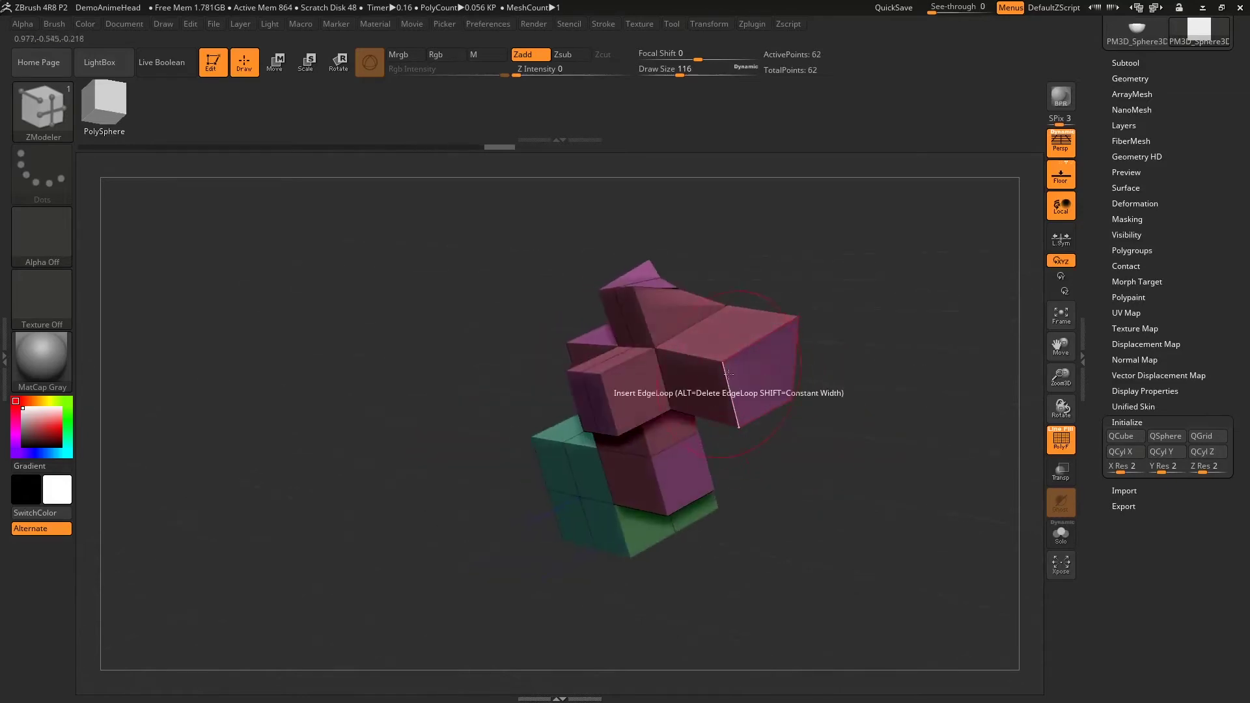
{"action": "left_click", "coordinate": [683, 355]}
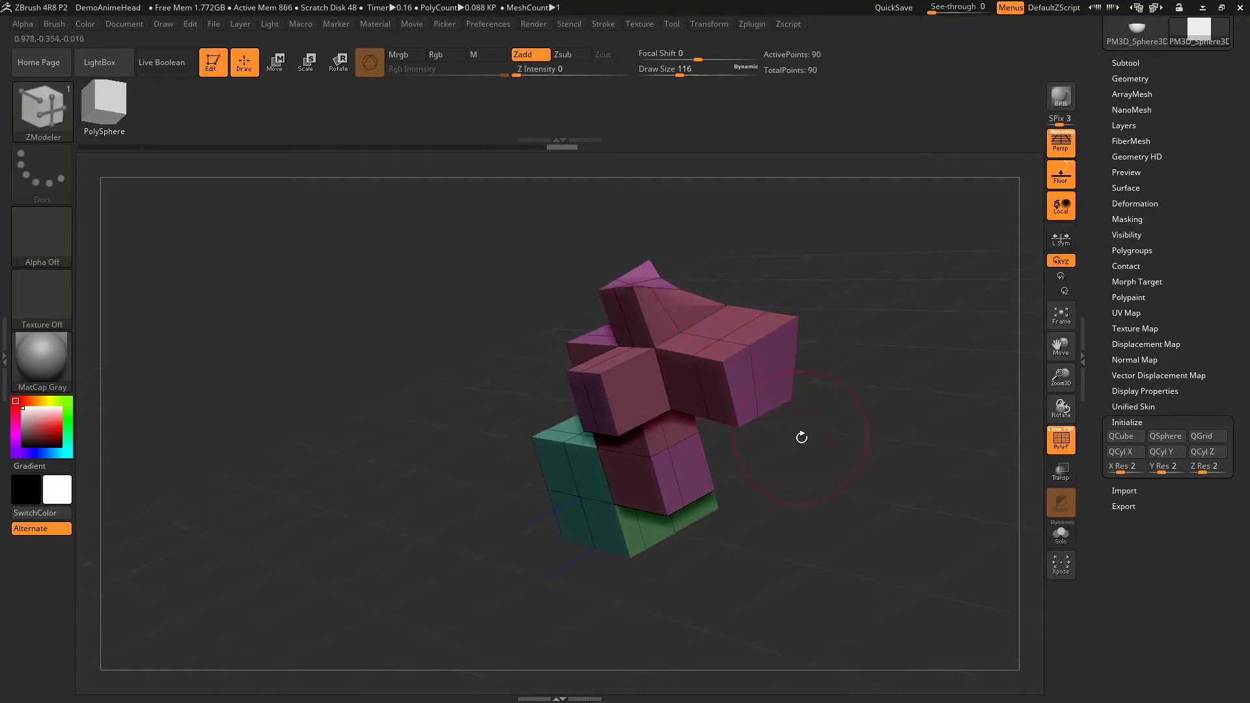
Push the small front box back into the mesh and add another edge loop
{"action": "left_click_drag", "start_coordinate": [802, 437], "coordinate": [781, 424]}
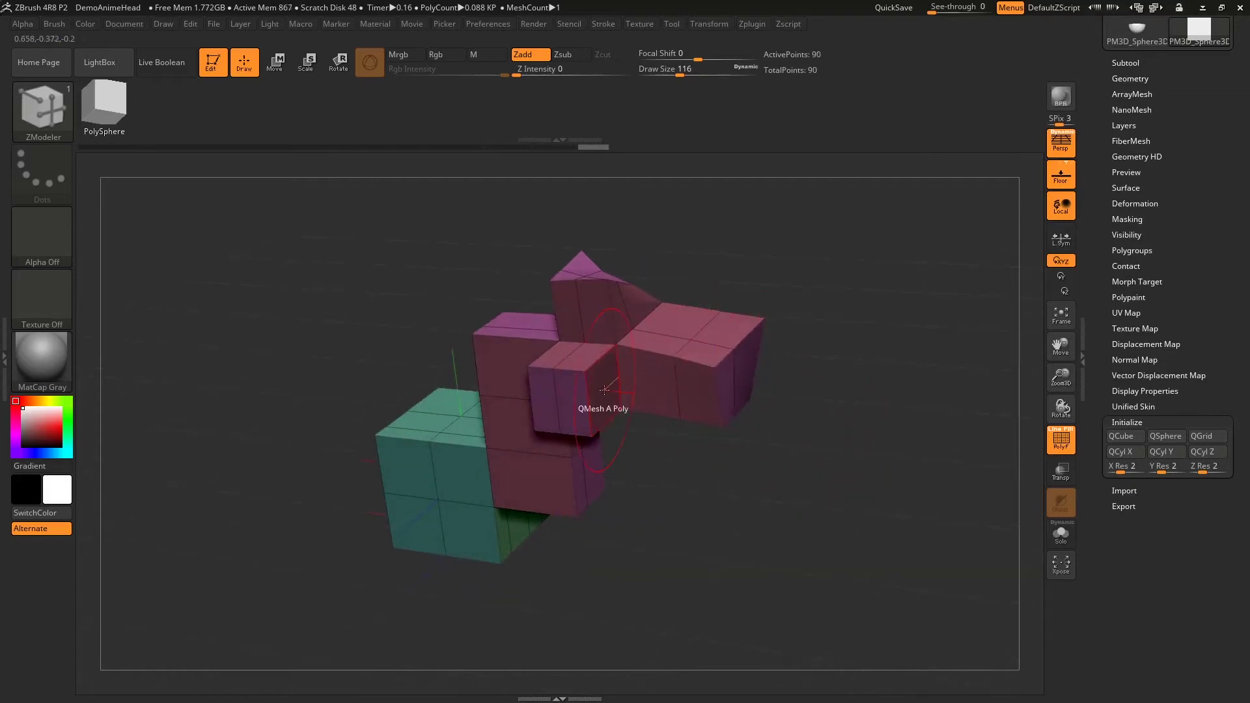
{"action": "left_click_drag", "start_coordinate": [604, 390], "coordinate": [596, 394]}
{"action": "left_click_drag", "start_coordinate": [676, 453], "coordinate": [658, 413]}
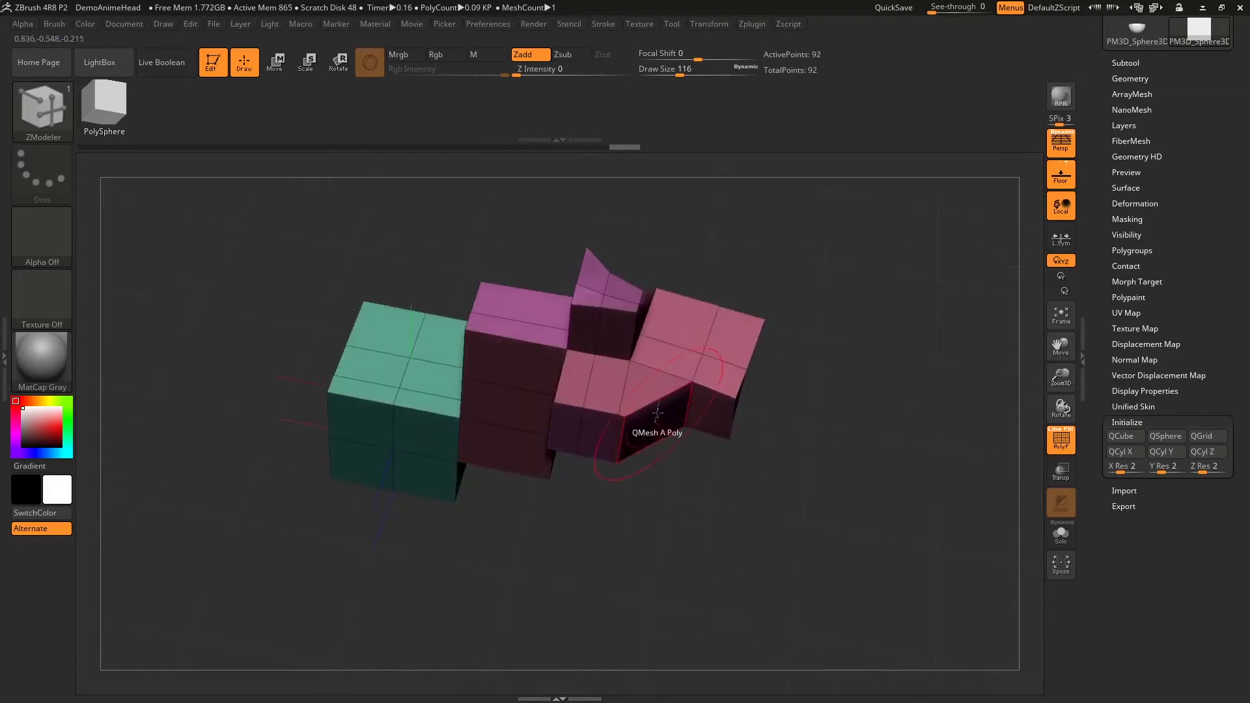
{"action": "left_click", "coordinate": [659, 413]}
{"action": "mouse_move", "coordinate": [690, 469]}
{"action": "left_mouse_down"}
{"action": "mouse_move", "coordinate": [669, 415]}
{"action": "mouse_move", "coordinate": [751, 414]}
{"action": "left_mouse_up"}
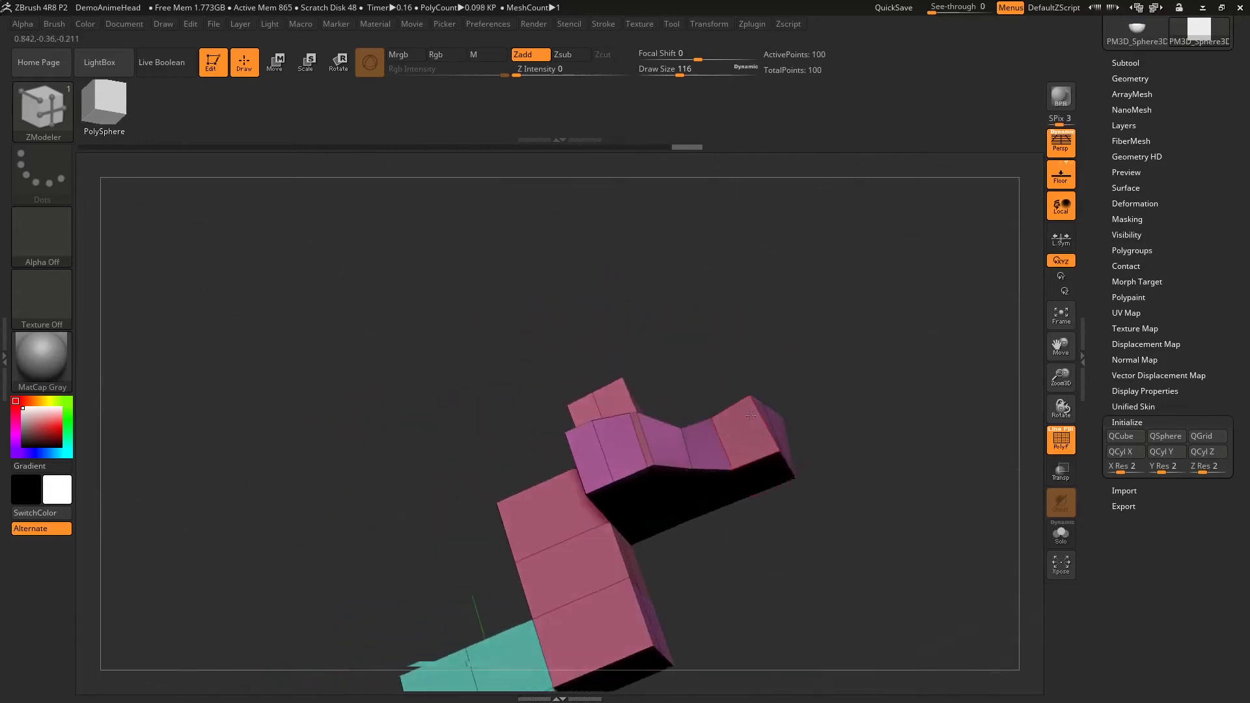
Rotate to another side and insert an edge loop on the upper block
{"action": "mouse_move", "coordinate": [797, 522]}
{"action": "left_mouse_down"}
{"action": "mouse_move", "coordinate": [833, 581]}
{"action": "mouse_move", "coordinate": [804, 597]}
{"action": "left_mouse_up"}
{"action": "mouse_move", "coordinate": [755, 538]}
{"action": "left_mouse_down"}
{"action": "mouse_move", "coordinate": [828, 431]}
{"action": "mouse_move", "coordinate": [754, 385]}
{"action": "left_mouse_up"}
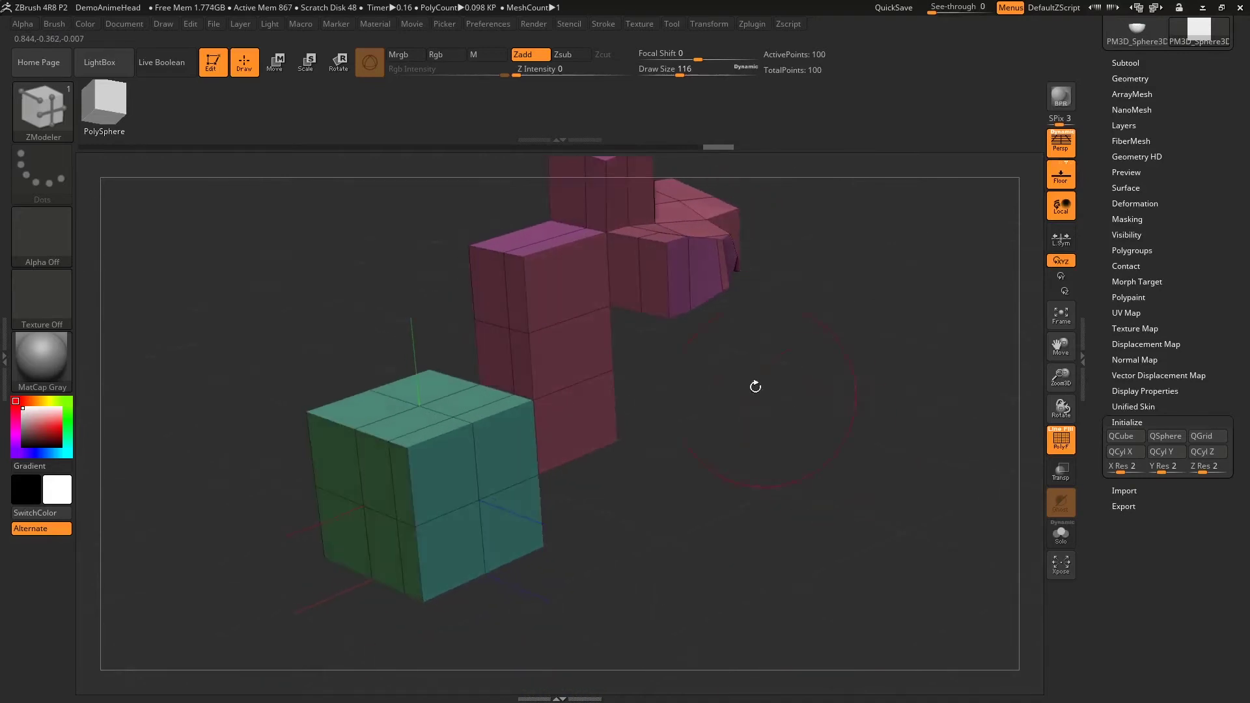
{"action": "left_click", "coordinate": [559, 249]}
{"action": "mouse_move", "coordinate": [625, 352]}
{"action": "left_mouse_down"}
{"action": "mouse_move", "coordinate": [553, 334]}
{"action": "mouse_move", "coordinate": [687, 434]}
{"action": "left_mouse_up"}
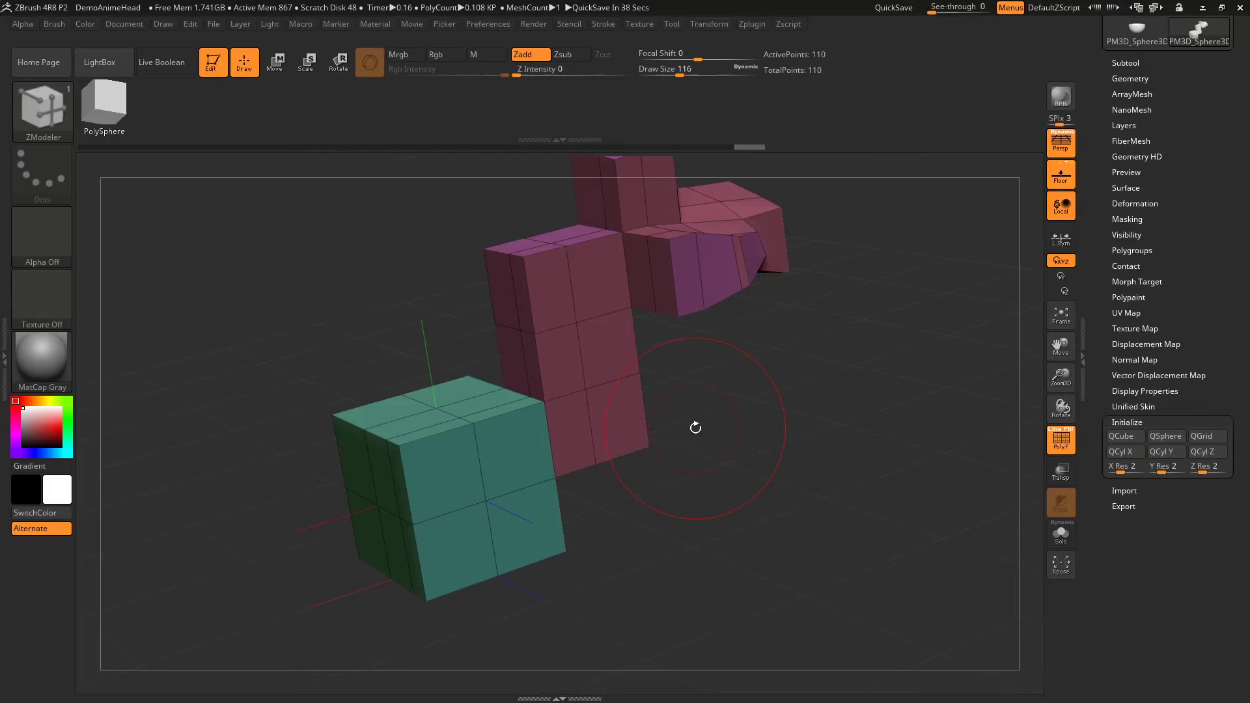
Choose the QMesh polygon action and pull a new block out of the green cube's front face
{"action": "mouse_move", "coordinate": [803, 486]}
{"action": "left_mouse_down"}
{"action": "mouse_move", "coordinate": [786, 482]}
{"action": "mouse_move", "coordinate": [802, 488]}
{"action": "left_mouse_up"}
{"action": "key", "text": "space"}
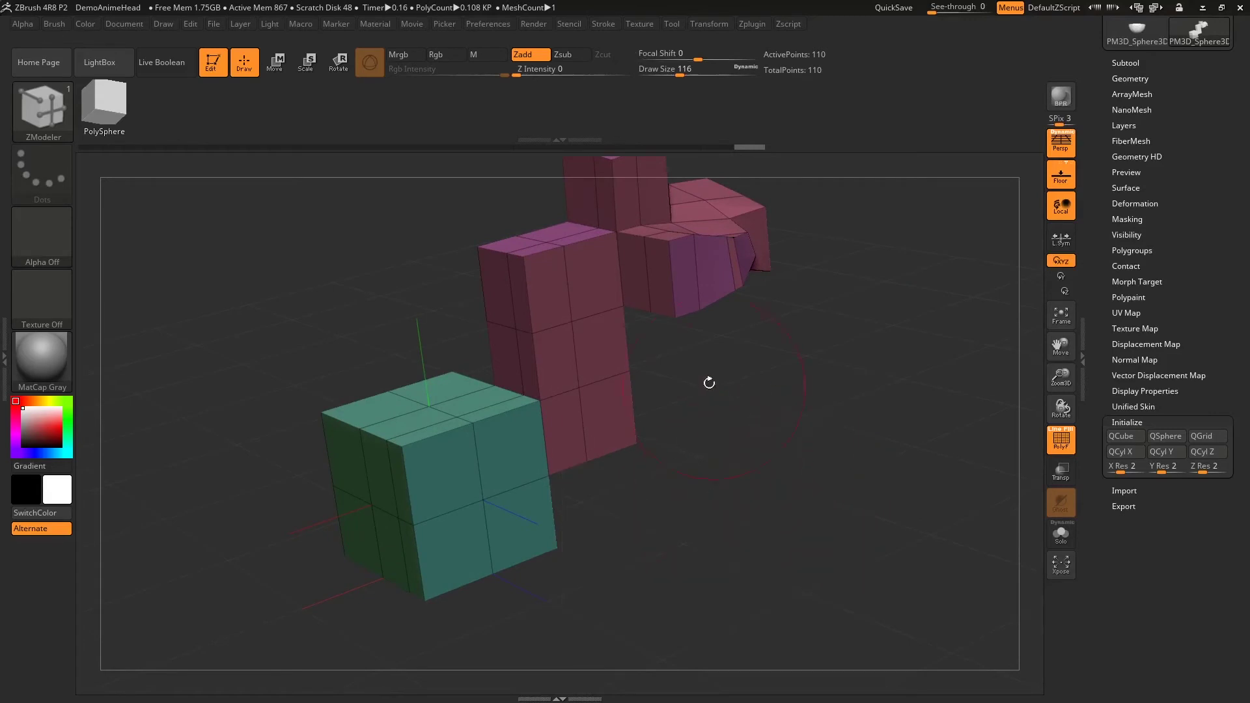
{"action": "key", "text": "space"}
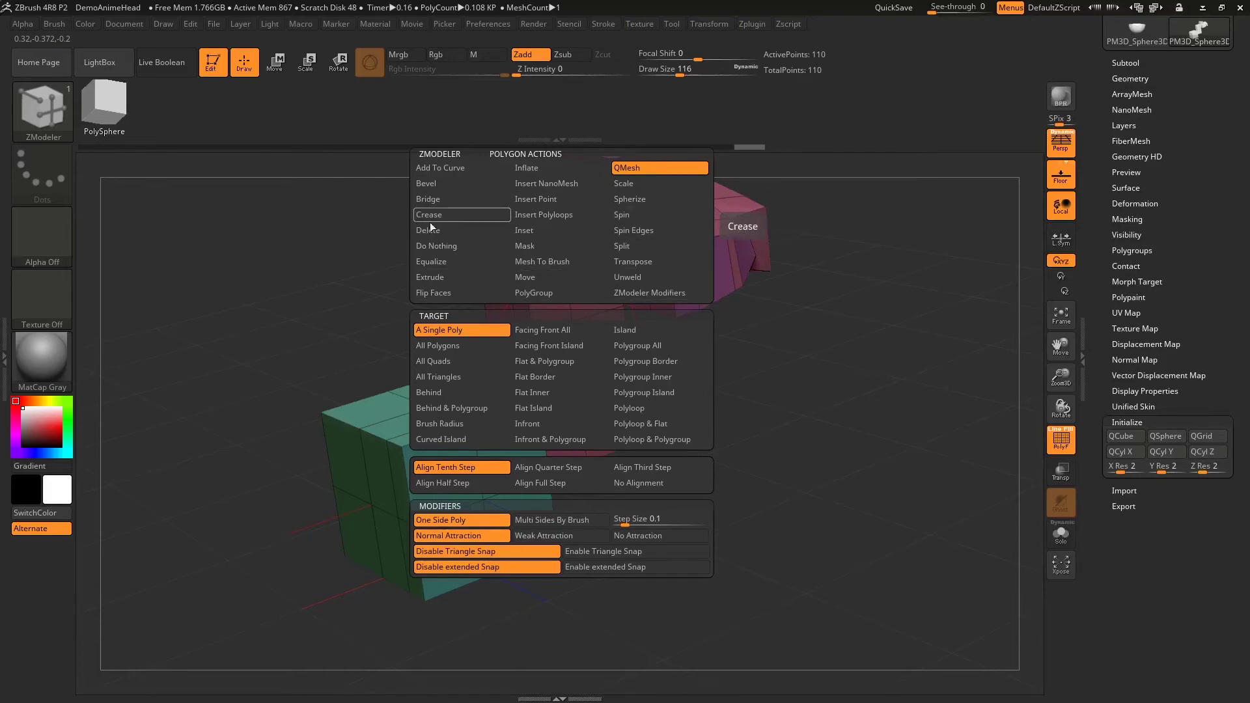
{"action": "left_click", "coordinate": [472, 487]}
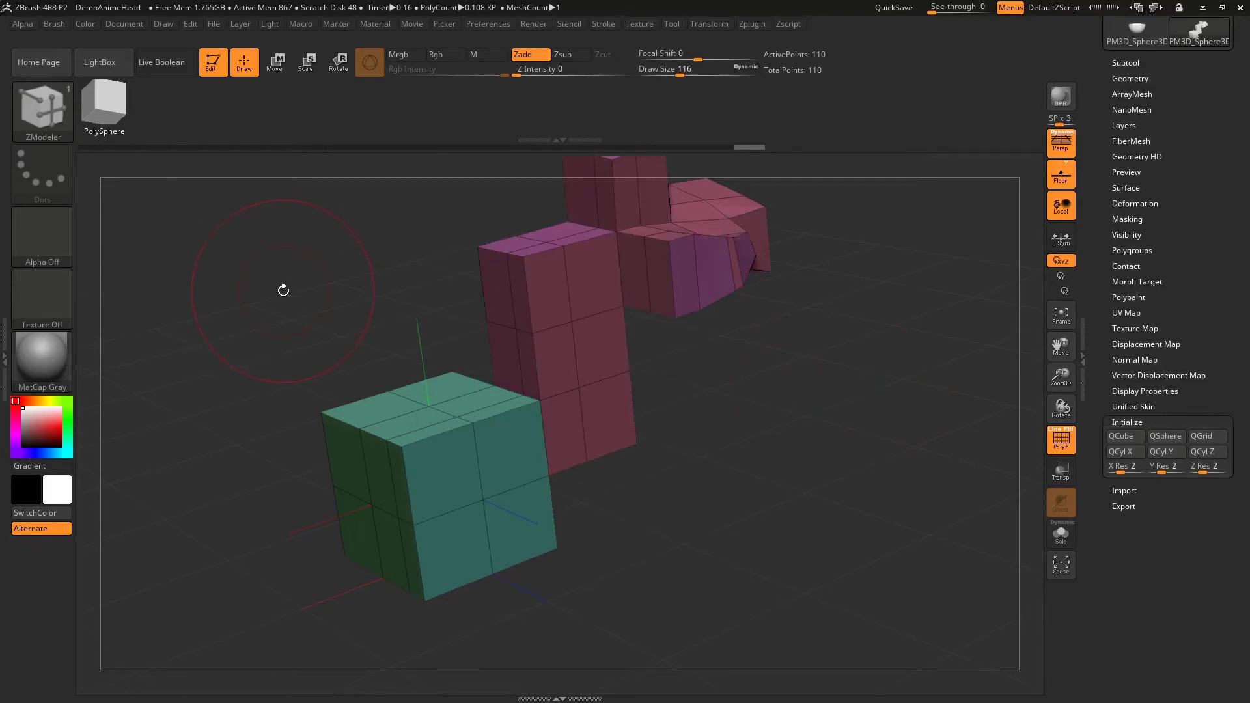
{"action": "left_click_drag", "start_coordinate": [482, 495], "coordinate": [449, 514]}
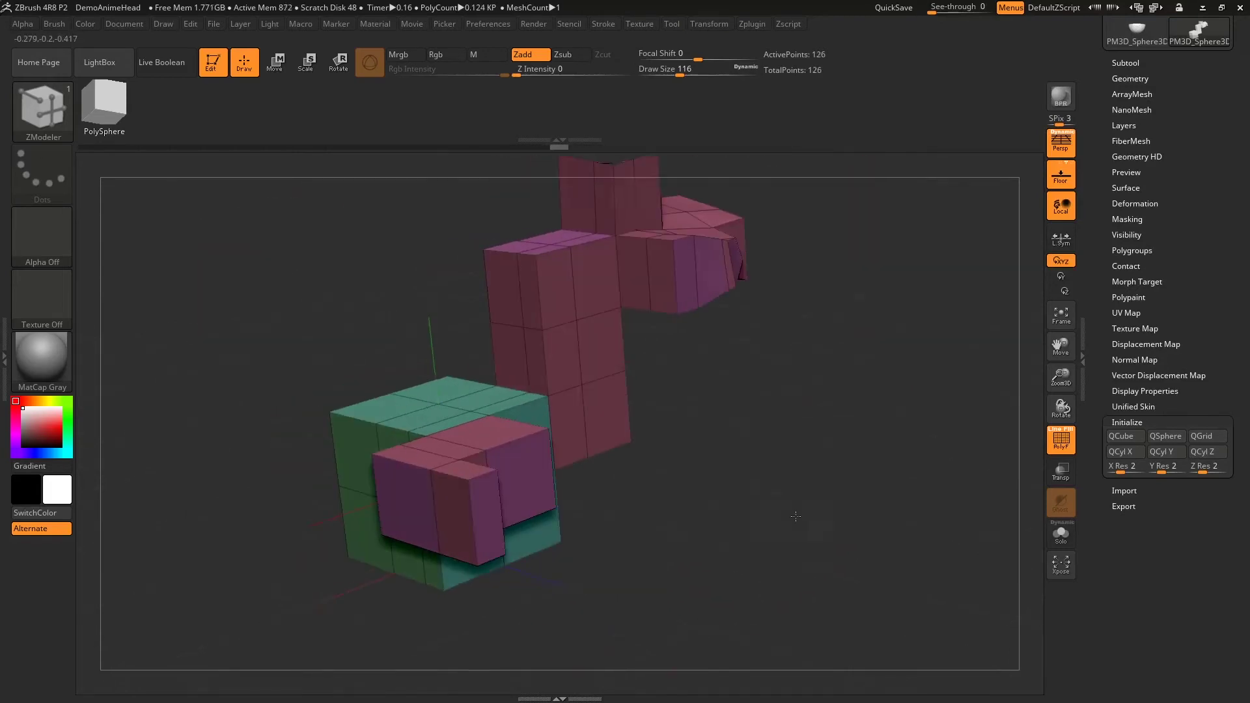
{"action": "left_click_drag", "start_coordinate": [850, 386], "coordinate": [824, 416]}
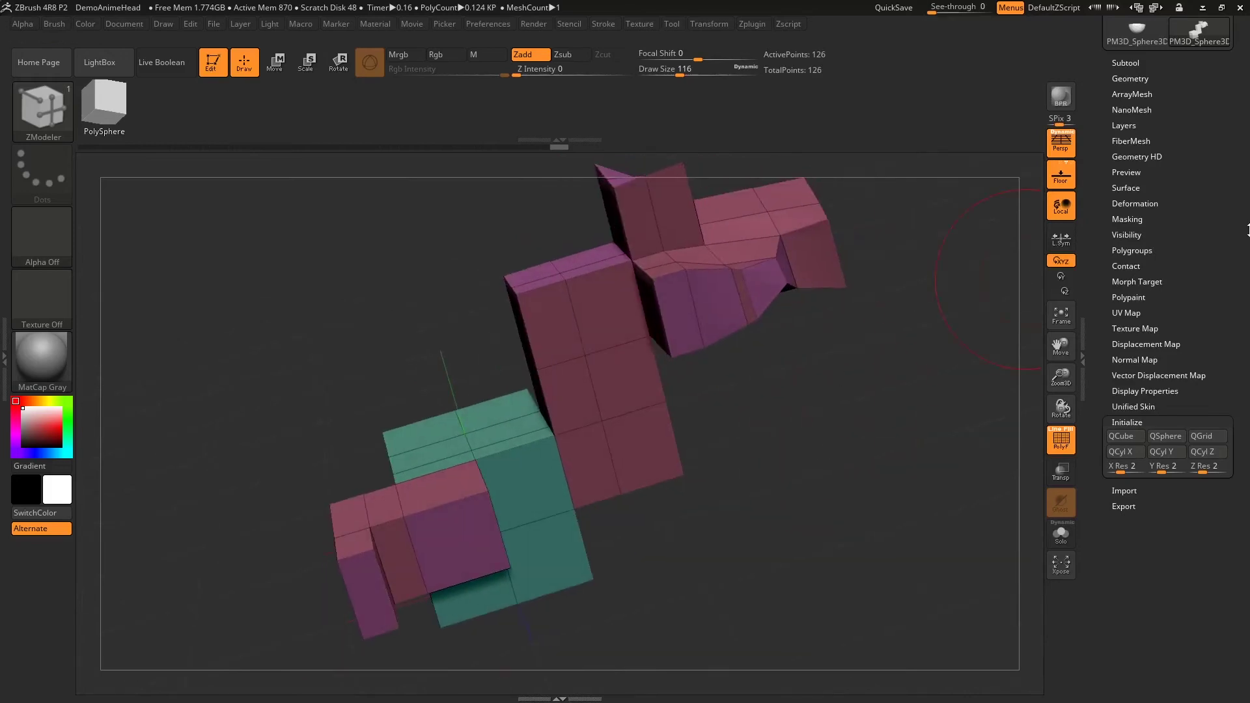
{"action": "scroll", "coordinate": [1244, 289], "scroll_direction": "up", "scroll_amount": 3}
{"action": "scroll", "coordinate": [1244, 289], "scroll_direction": "up", "scroll_amount": 1}
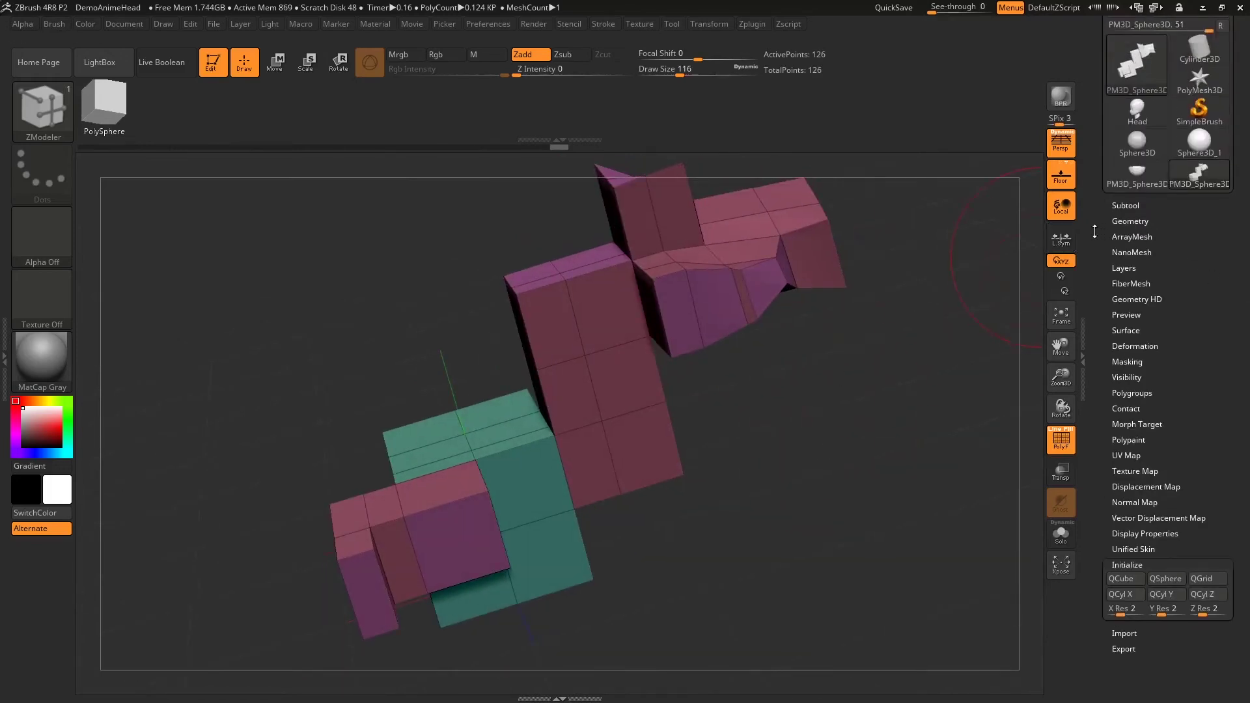
Subdivide the blocky mesh with Tool > Geometry > Divide to smooth it
{"action": "left_click", "coordinate": [1132, 222]}
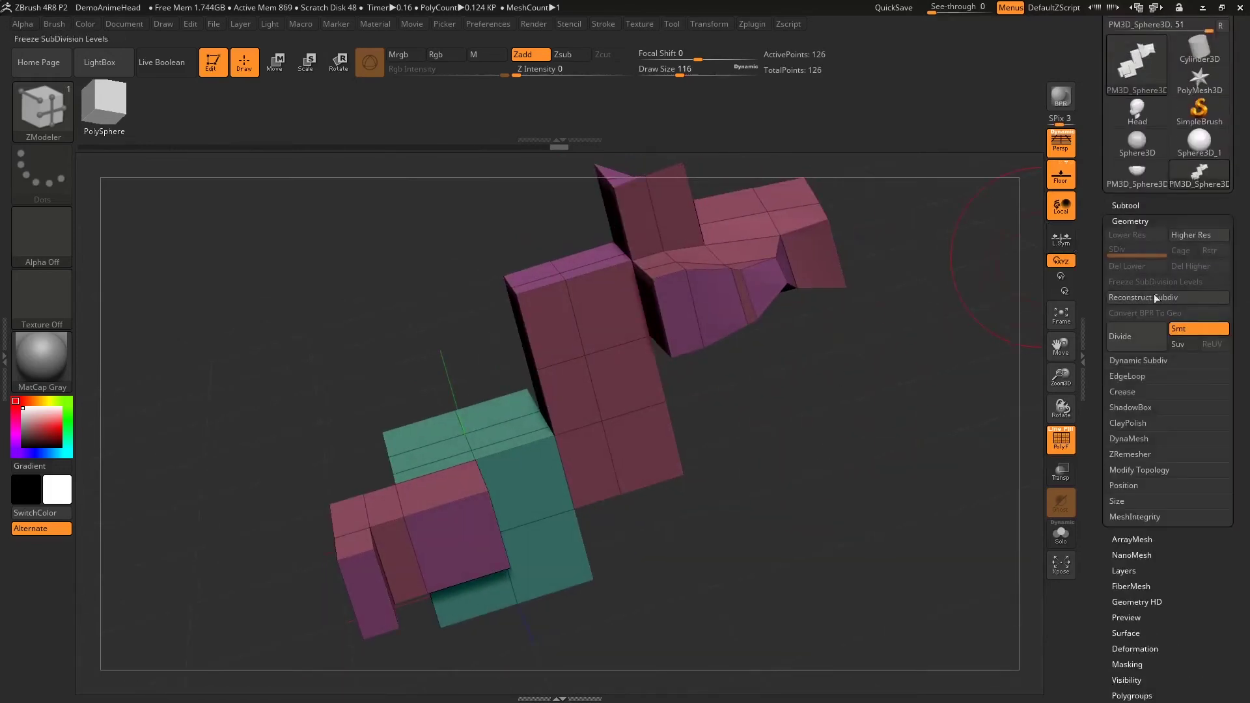
{"action": "left_click", "coordinate": [1130, 339]}
{"action": "left_click_drag", "start_coordinate": [876, 442], "coordinate": [885, 443]}
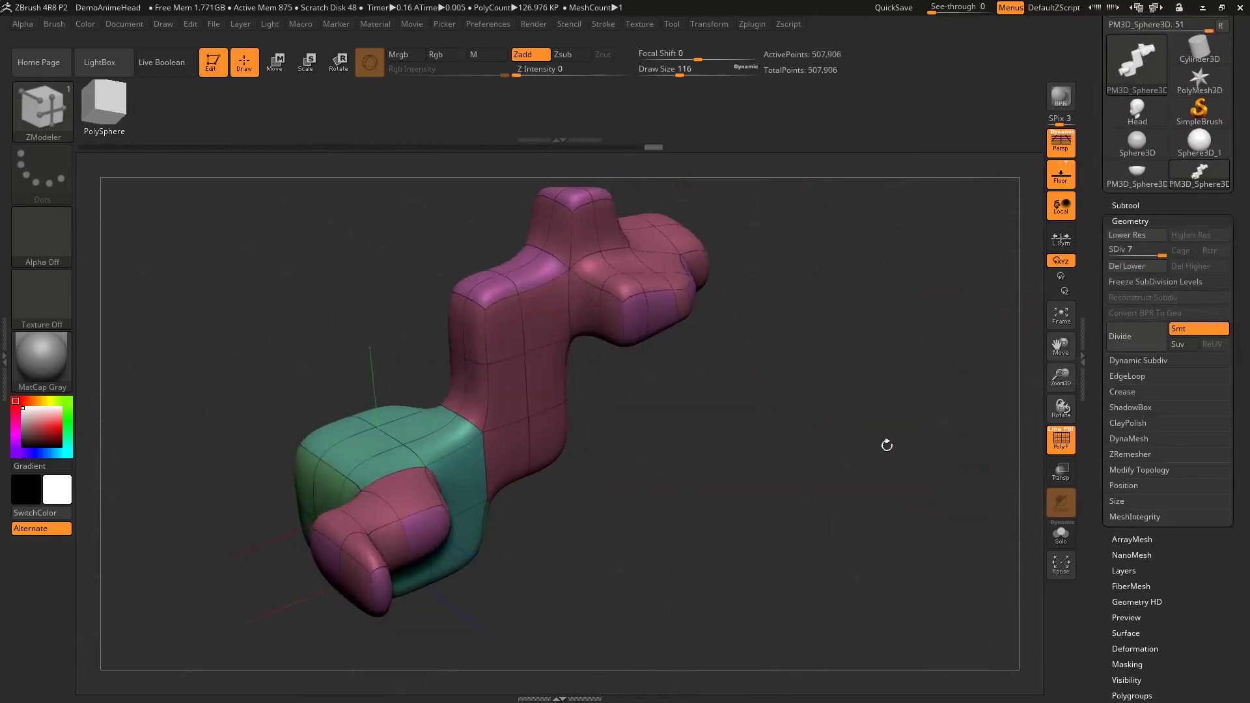
{"action": "left_click", "coordinate": [527, 390]}
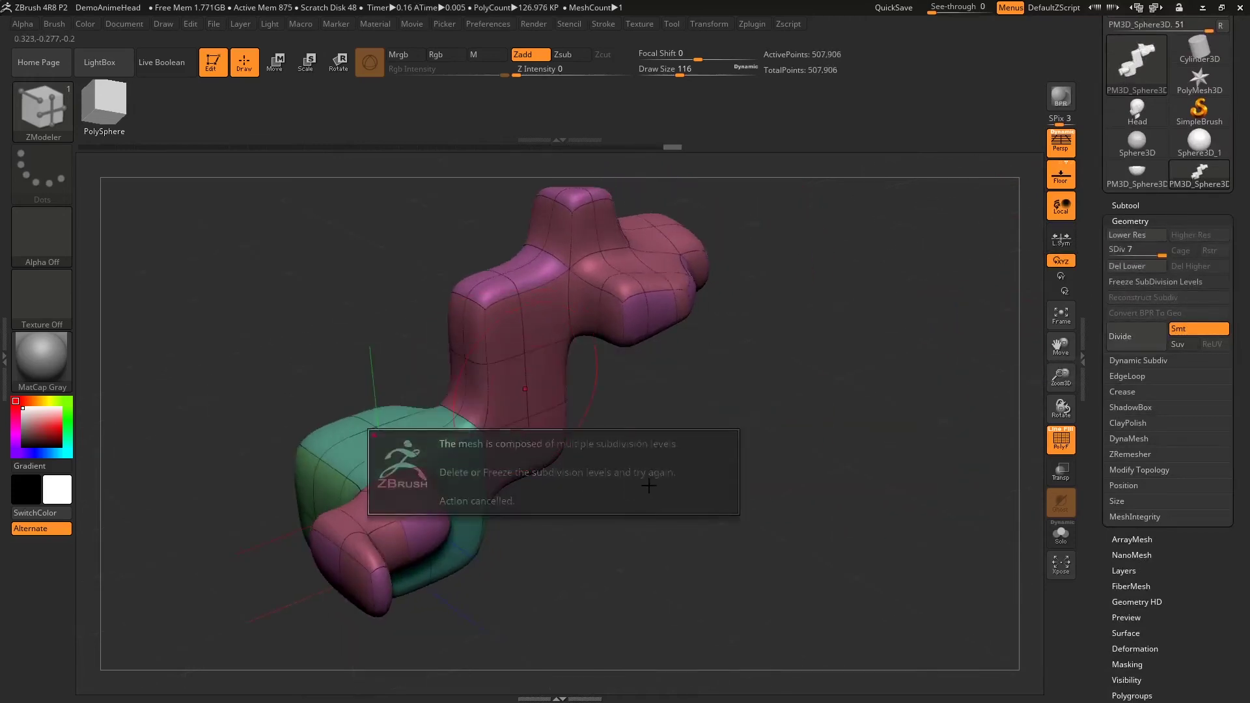
{"action": "left_click_drag", "start_coordinate": [642, 549], "coordinate": [634, 531]}
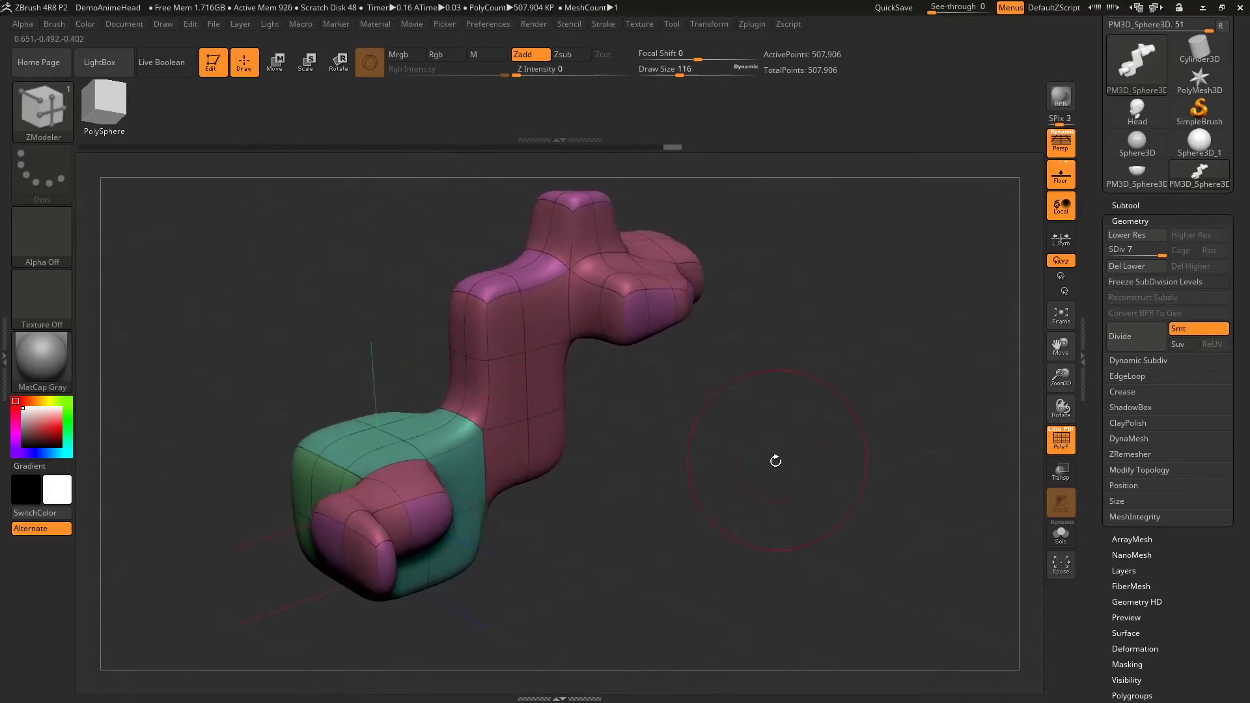
{"action": "left_click_drag", "start_coordinate": [773, 460], "coordinate": [647, 446]}
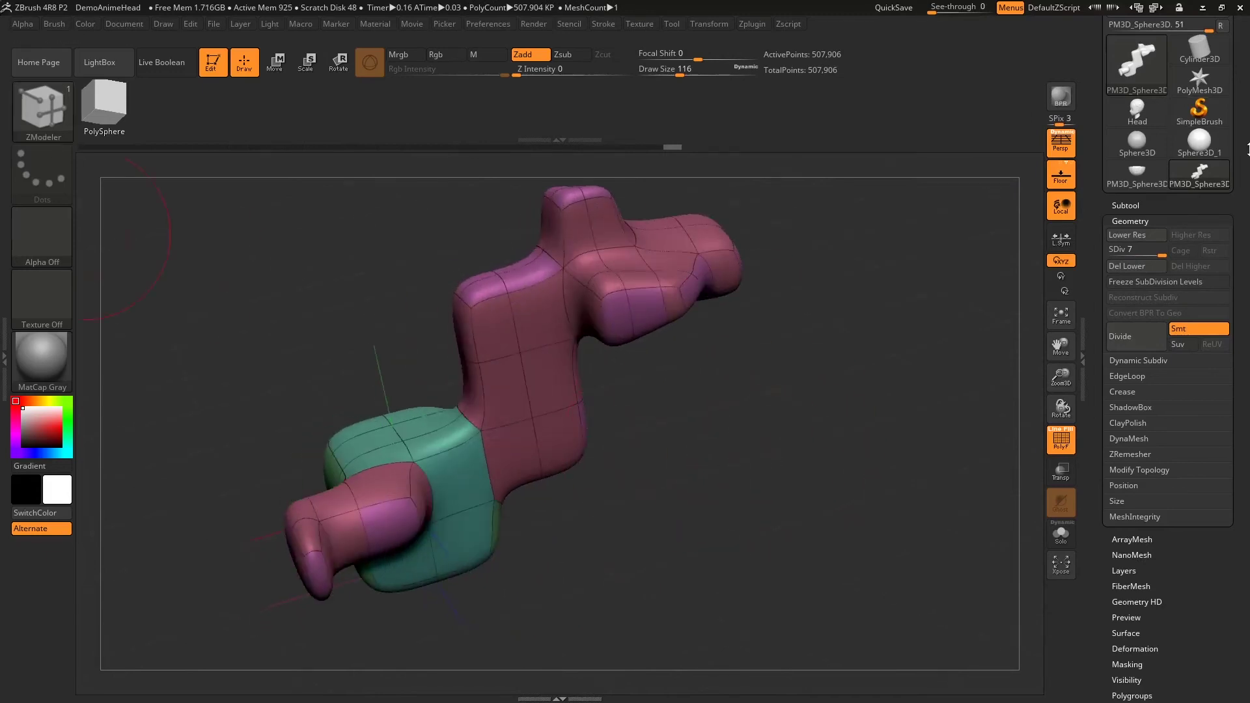
{"action": "scroll", "coordinate": [1173, 108], "scroll_direction": "up", "scroll_amount": 3}
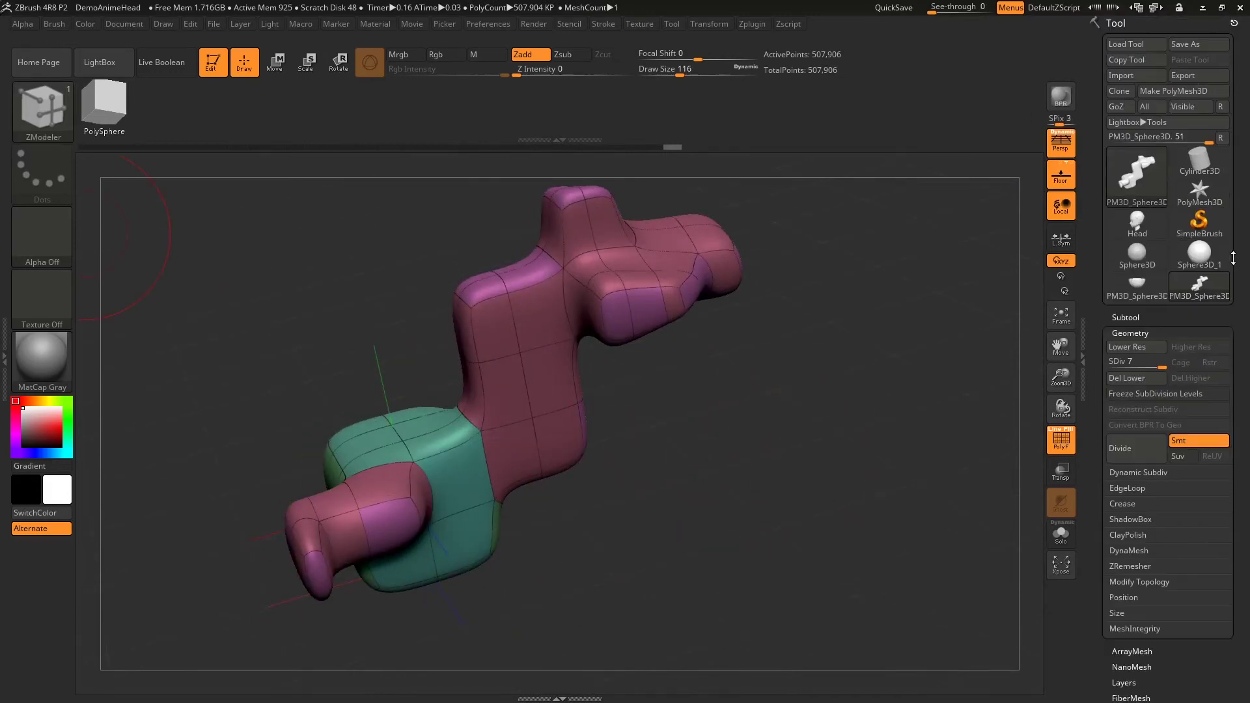
Make a PolyMesh3D copy of the smoothed model and switch to the ClayBuildup brush
{"action": "left_click", "coordinate": [1175, 93]}
{"action": "left_click_drag", "start_coordinate": [762, 469], "coordinate": [215, 303]}
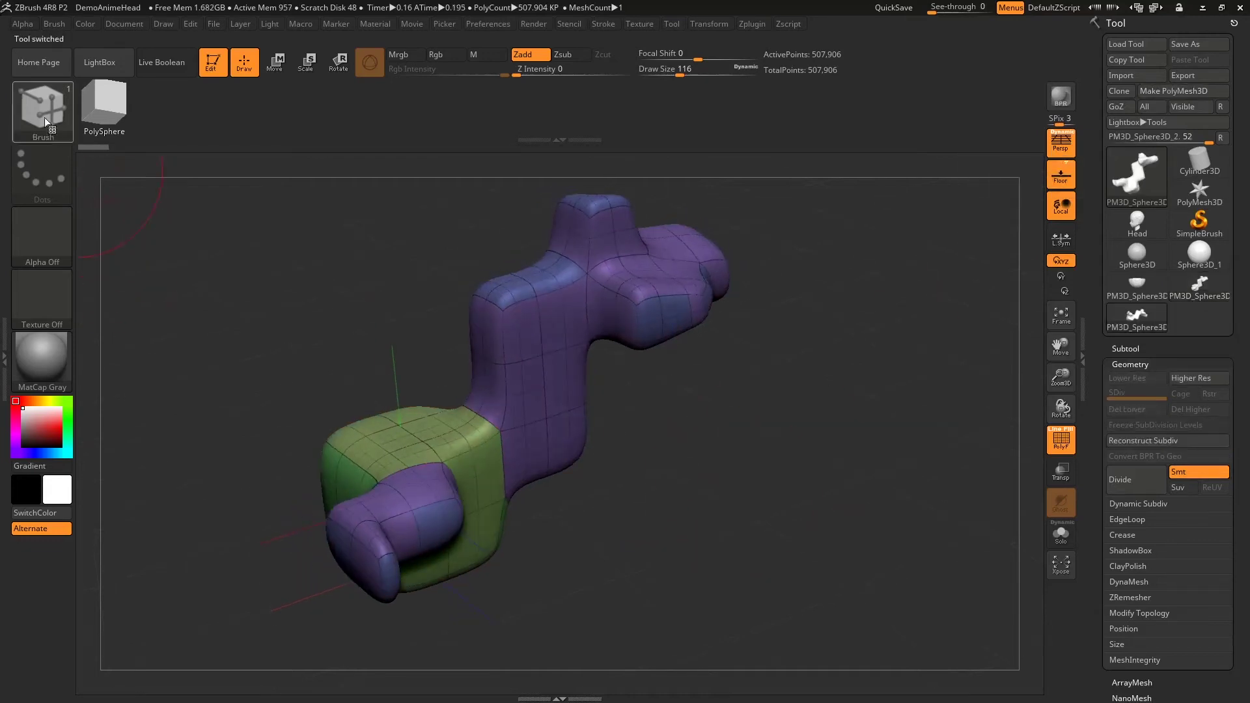
{"action": "left_click", "coordinate": [41, 107]}
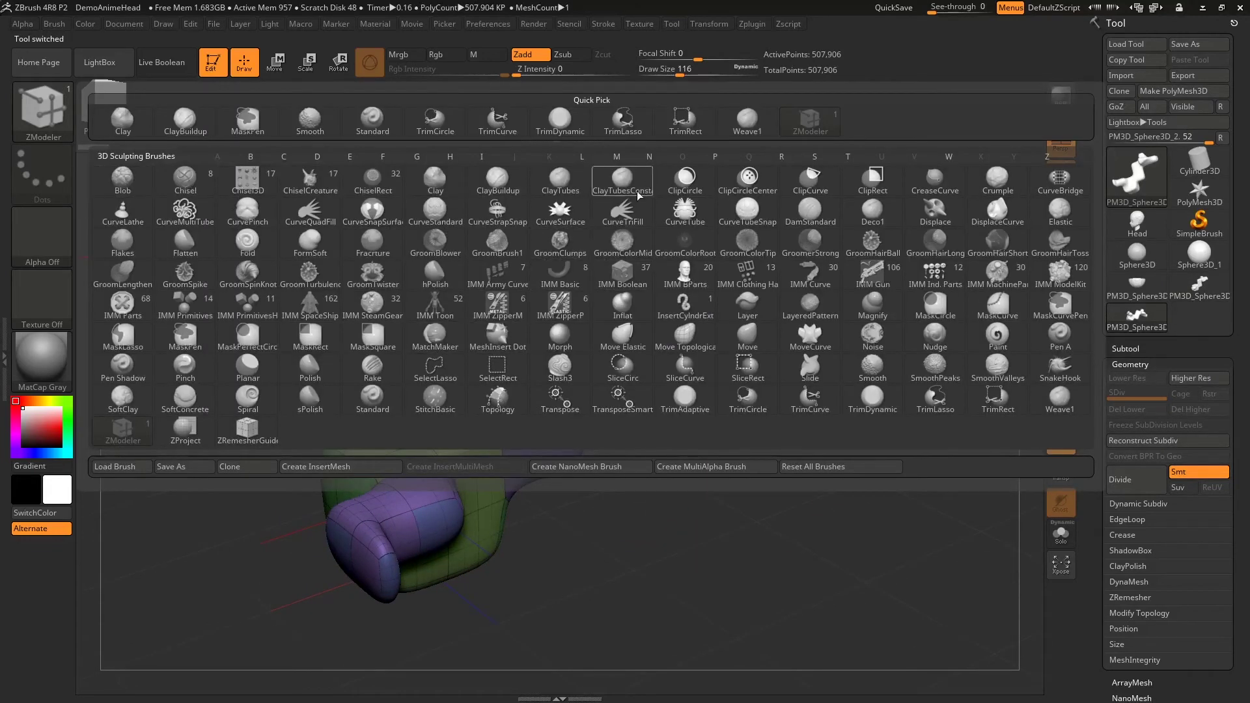
{"action": "left_click", "coordinate": [513, 186]}
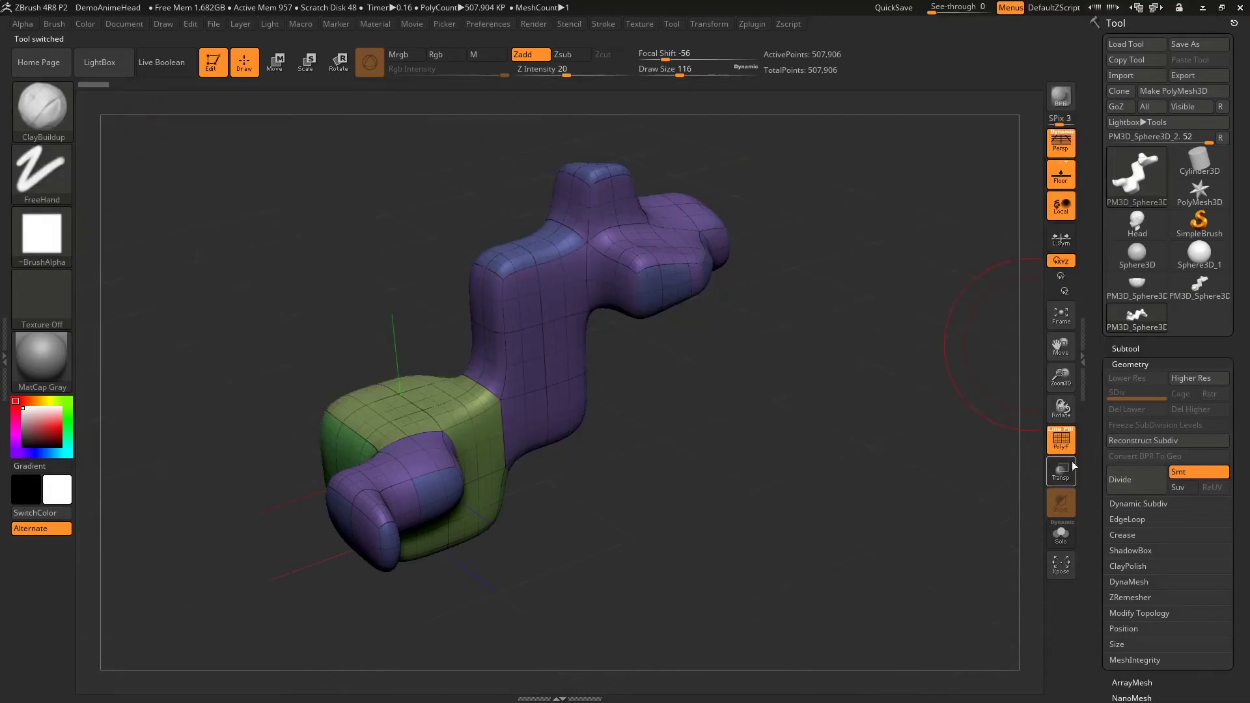
Turn off PolyF and paint ClayBuildup ridges over the middle section and lower tip
{"action": "left_click", "coordinate": [1061, 439]}
{"action": "left_click_drag", "start_coordinate": [520, 355], "coordinate": [540, 417]}
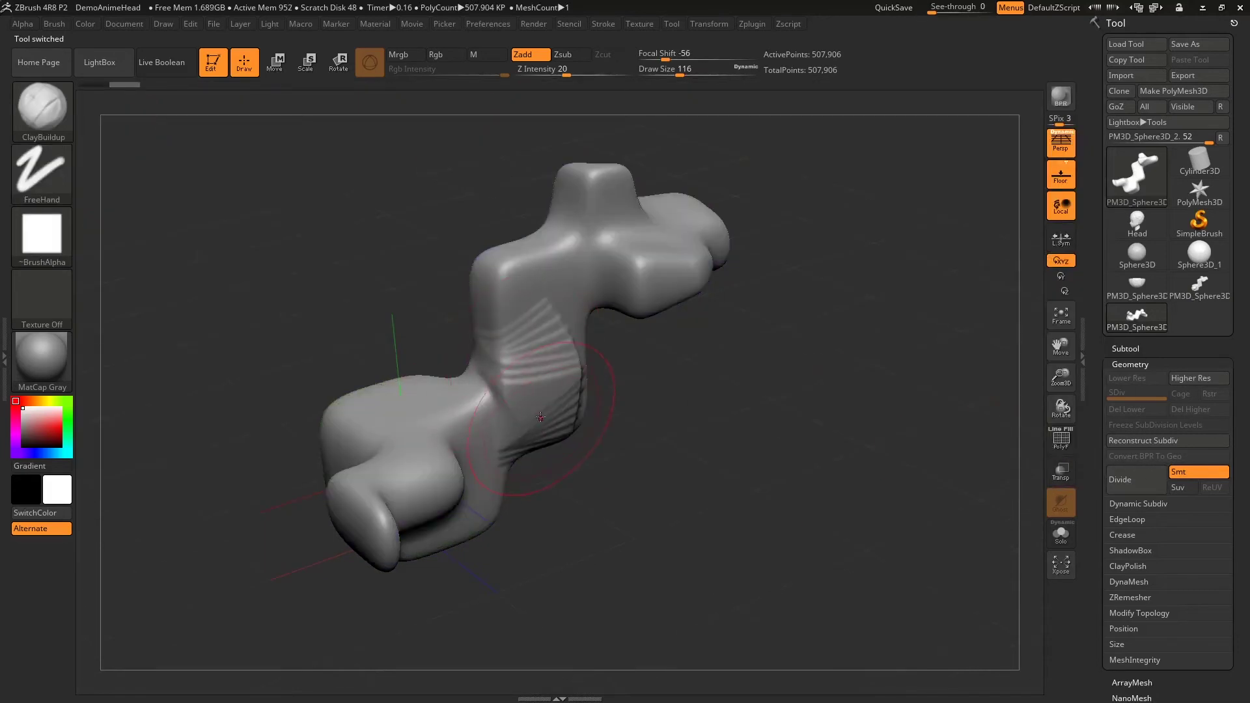
{"action": "mouse_move", "coordinate": [539, 280]}
{"action": "left_mouse_down"}
{"action": "mouse_move", "coordinate": [442, 428]}
{"action": "mouse_move", "coordinate": [446, 566]}
{"action": "mouse_move", "coordinate": [352, 469]}
{"action": "mouse_move", "coordinate": [365, 521]}
{"action": "mouse_move", "coordinate": [312, 540]}
{"action": "mouse_move", "coordinate": [363, 570]}
{"action": "mouse_move", "coordinate": [441, 567]}
{"action": "left_mouse_up"}
{"action": "mouse_move", "coordinate": [384, 501]}
{"action": "left_mouse_down"}
{"action": "mouse_move", "coordinate": [335, 405]}
{"action": "mouse_move", "coordinate": [345, 486]}
{"action": "mouse_move", "coordinate": [374, 423]}
{"action": "mouse_move", "coordinate": [371, 547]}
{"action": "left_mouse_up"}
{"action": "left_click_drag", "start_coordinate": [338, 501], "coordinate": [384, 570]}
{"action": "left_click_drag", "start_coordinate": [358, 528], "coordinate": [397, 573]}
{"action": "mouse_move", "coordinate": [534, 547]}
{"action": "left_mouse_down"}
{"action": "mouse_move", "coordinate": [657, 473]}
{"action": "mouse_move", "coordinate": [655, 567]}
{"action": "left_mouse_up"}
Layer more clay along the lower limb and across the foot toward the toe
{"action": "left_click_drag", "start_coordinate": [674, 488], "coordinate": [619, 577]}
{"action": "left_click_drag", "start_coordinate": [645, 464], "coordinate": [596, 573]}
{"action": "left_click_drag", "start_coordinate": [645, 486], "coordinate": [586, 550]}
{"action": "mouse_move", "coordinate": [573, 479]}
{"action": "left_mouse_down"}
{"action": "mouse_move", "coordinate": [508, 521]}
{"action": "mouse_move", "coordinate": [502, 502]}
{"action": "mouse_move", "coordinate": [456, 573]}
{"action": "left_mouse_up"}
{"action": "left_click_drag", "start_coordinate": [456, 528], "coordinate": [423, 580]}
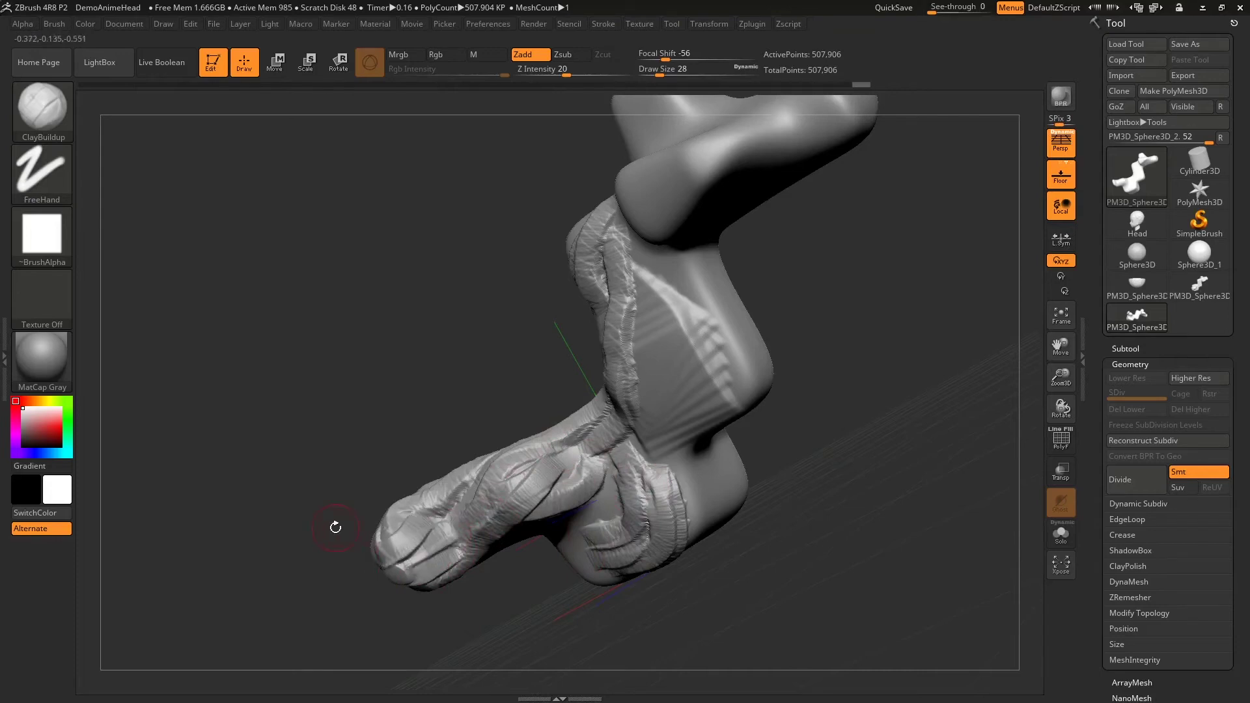
{"action": "left_click_drag", "start_coordinate": [335, 522], "coordinate": [381, 531]}
{"action": "left_click_drag", "start_coordinate": [499, 574], "coordinate": [518, 471]}
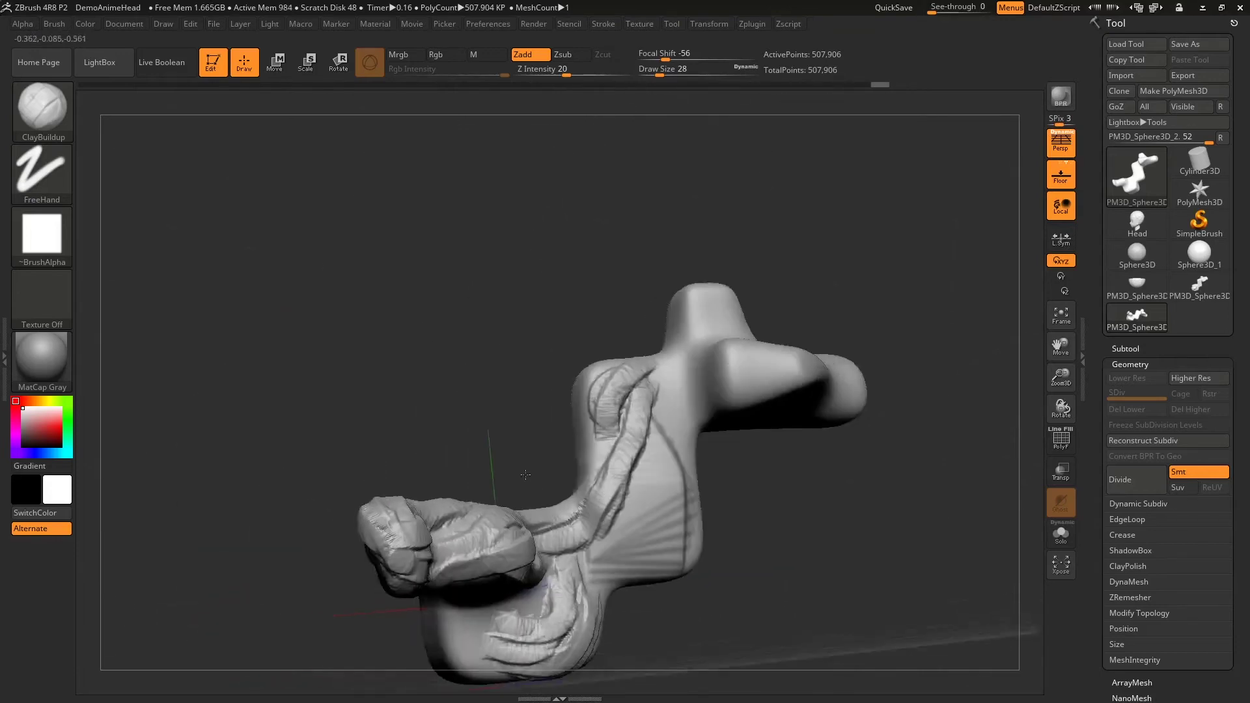
{"action": "left_click", "coordinate": [41, 108]}
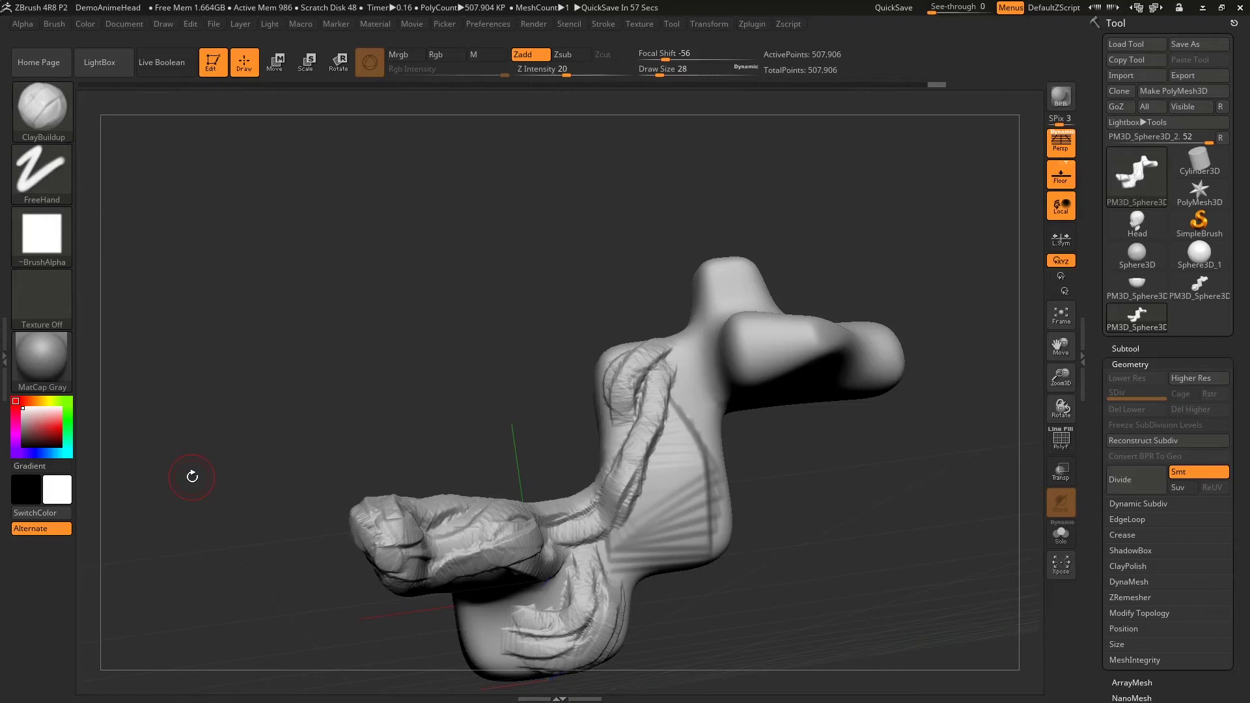
Load the DemoHeadFemale project and expand its subtools, FemaleHead and eyes
{"action": "key", "text": "b"}
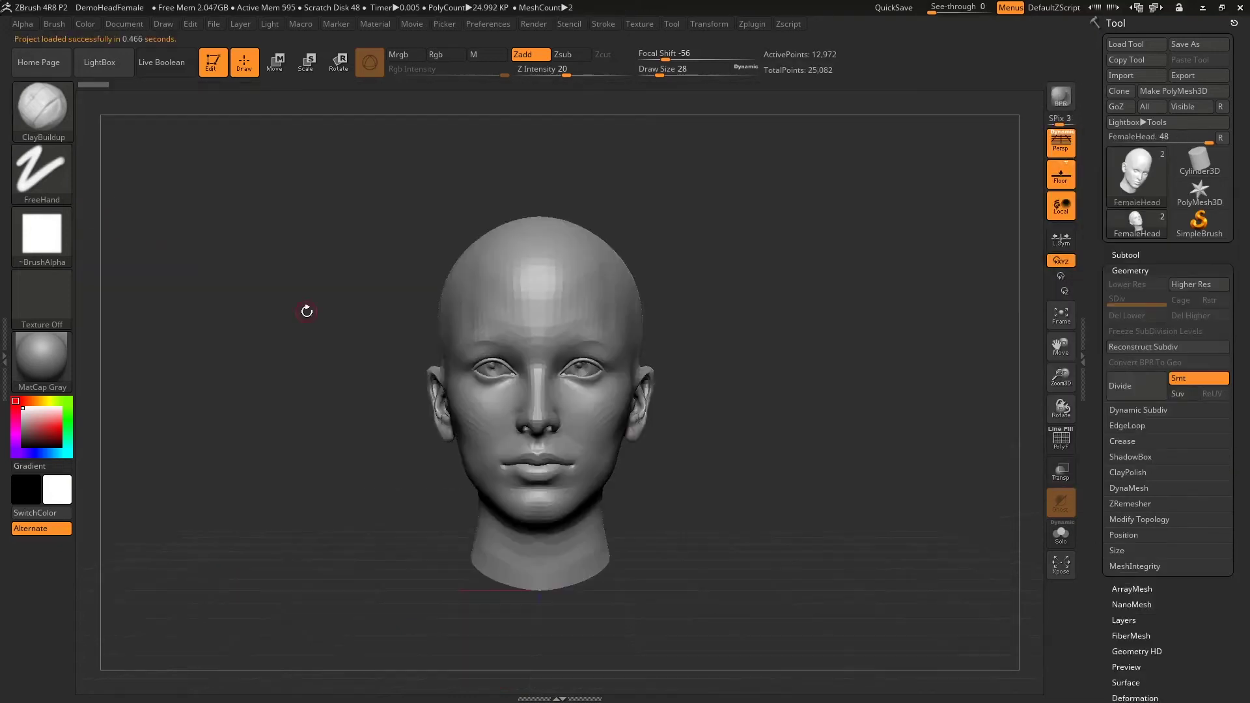
{"action": "left_click", "coordinate": [52, 123]}
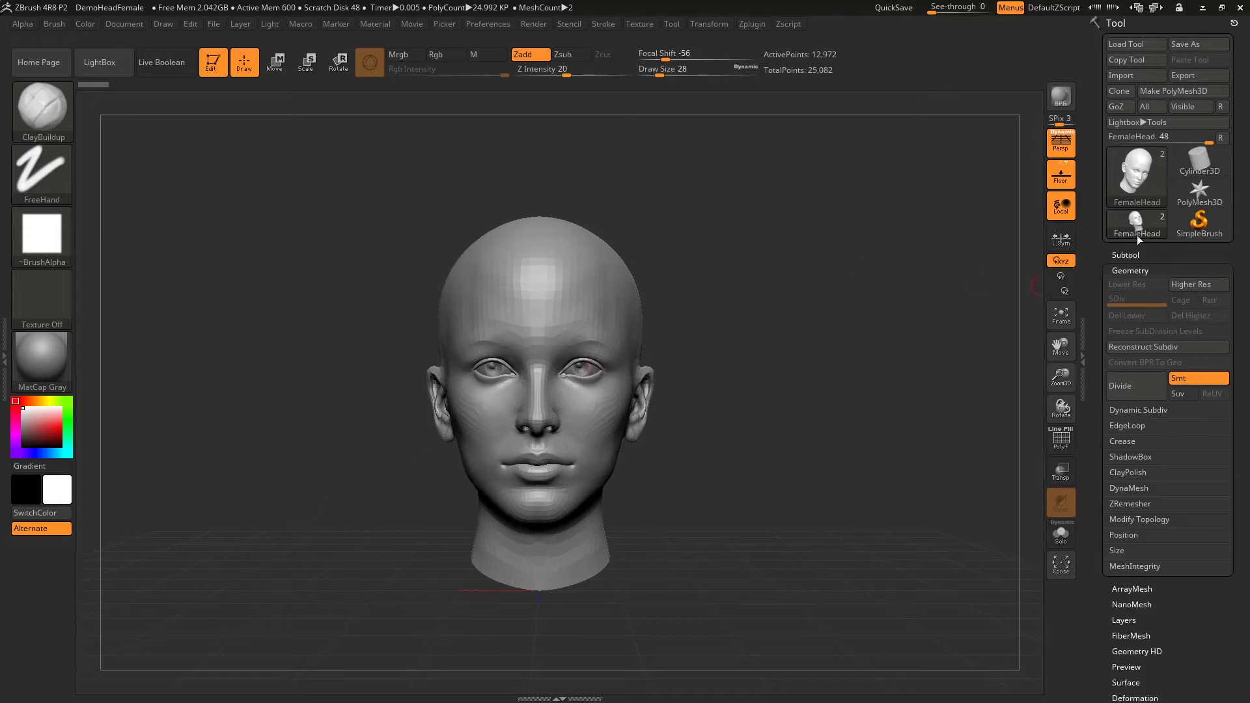
{"action": "left_click", "coordinate": [1132, 255]}
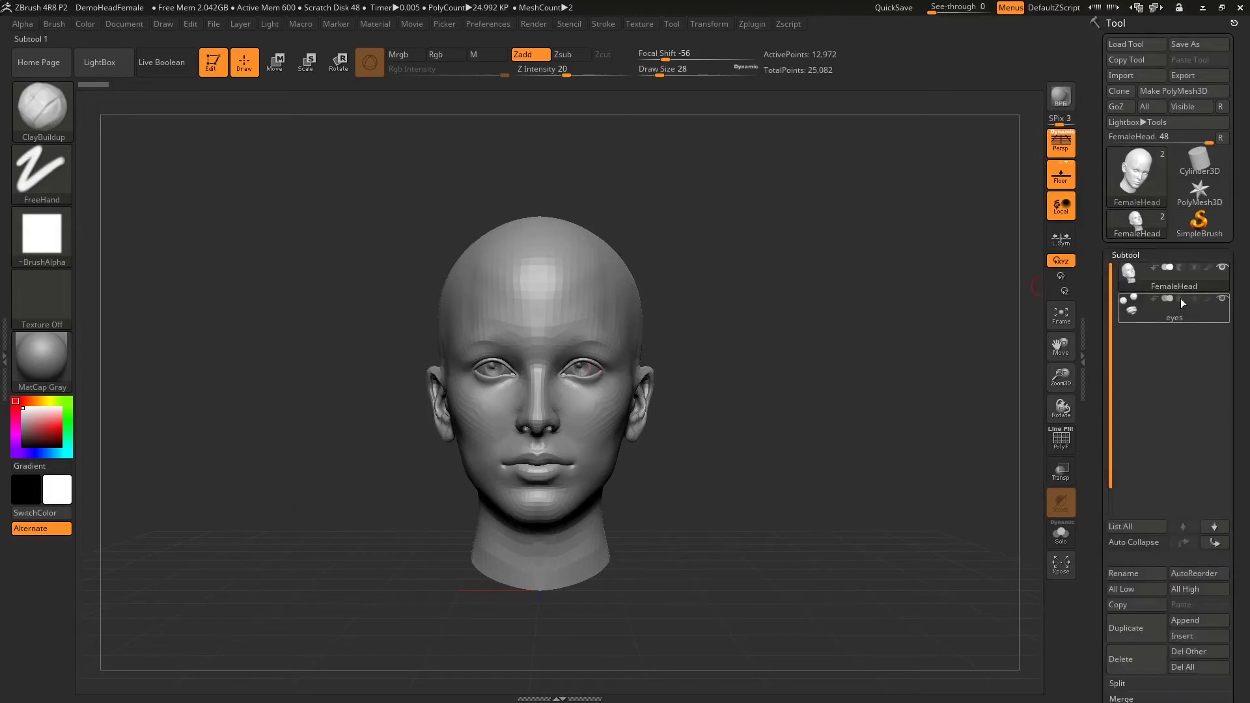
Append a Plane3D subtool, select and move it in front of the head, and turn on PolyF
{"action": "left_click", "coordinate": [1189, 623]}
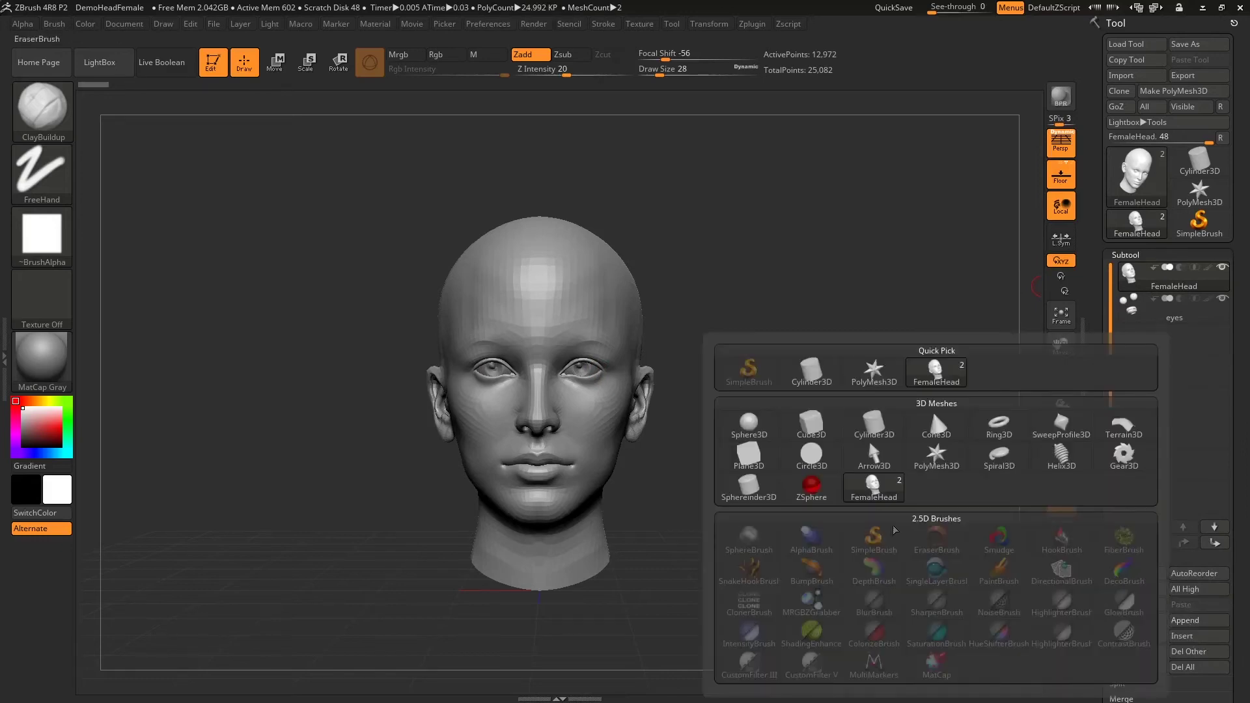
{"action": "left_click", "coordinate": [756, 461]}
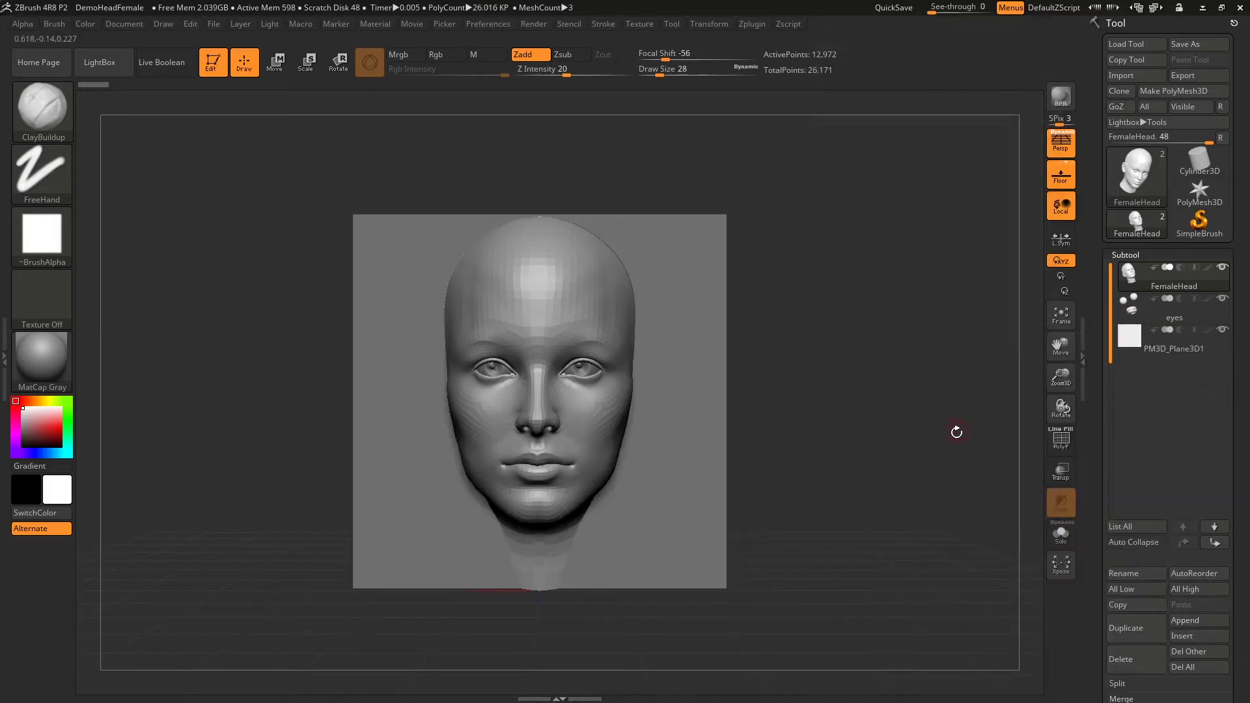
{"action": "left_click_drag", "start_coordinate": [955, 430], "coordinate": [899, 426]}
{"action": "left_click", "coordinate": [1186, 345]}
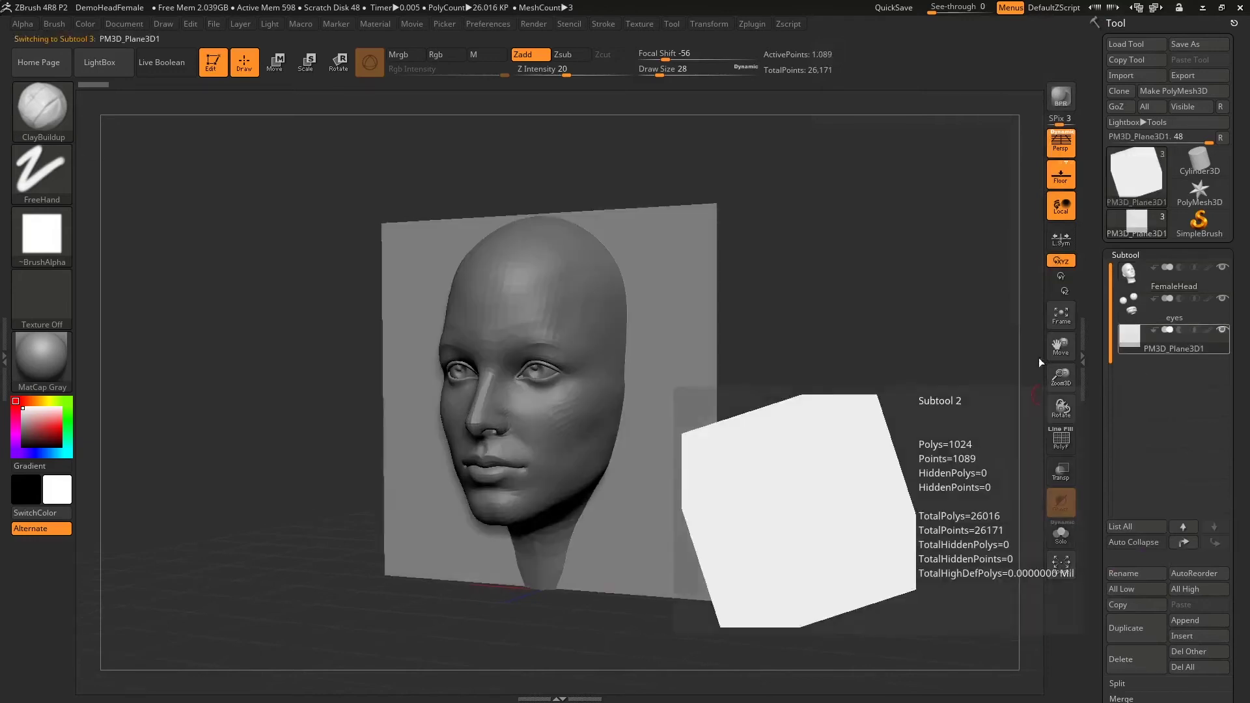
{"action": "left_click", "coordinate": [276, 63]}
{"action": "mouse_move", "coordinate": [781, 417]}
{"action": "left_mouse_down"}
{"action": "mouse_move", "coordinate": [479, 419]}
{"action": "mouse_move", "coordinate": [752, 446]}
{"action": "left_mouse_up"}
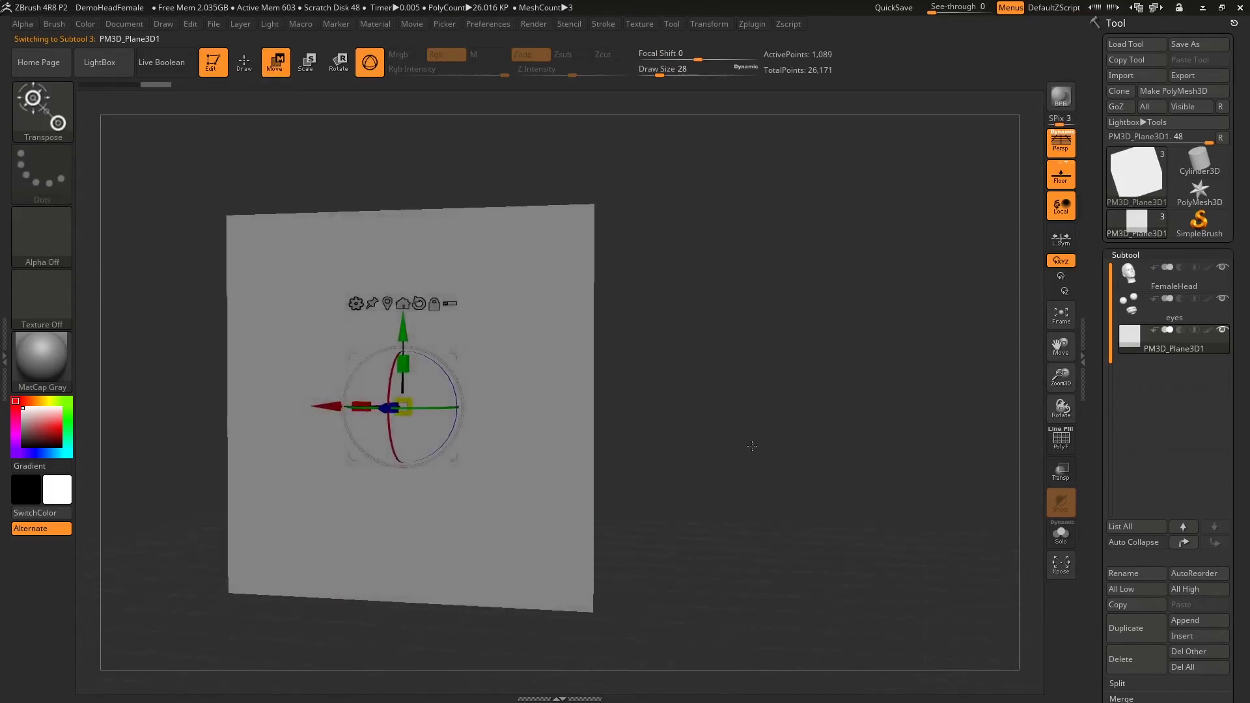
{"action": "left_click", "coordinate": [1061, 440]}
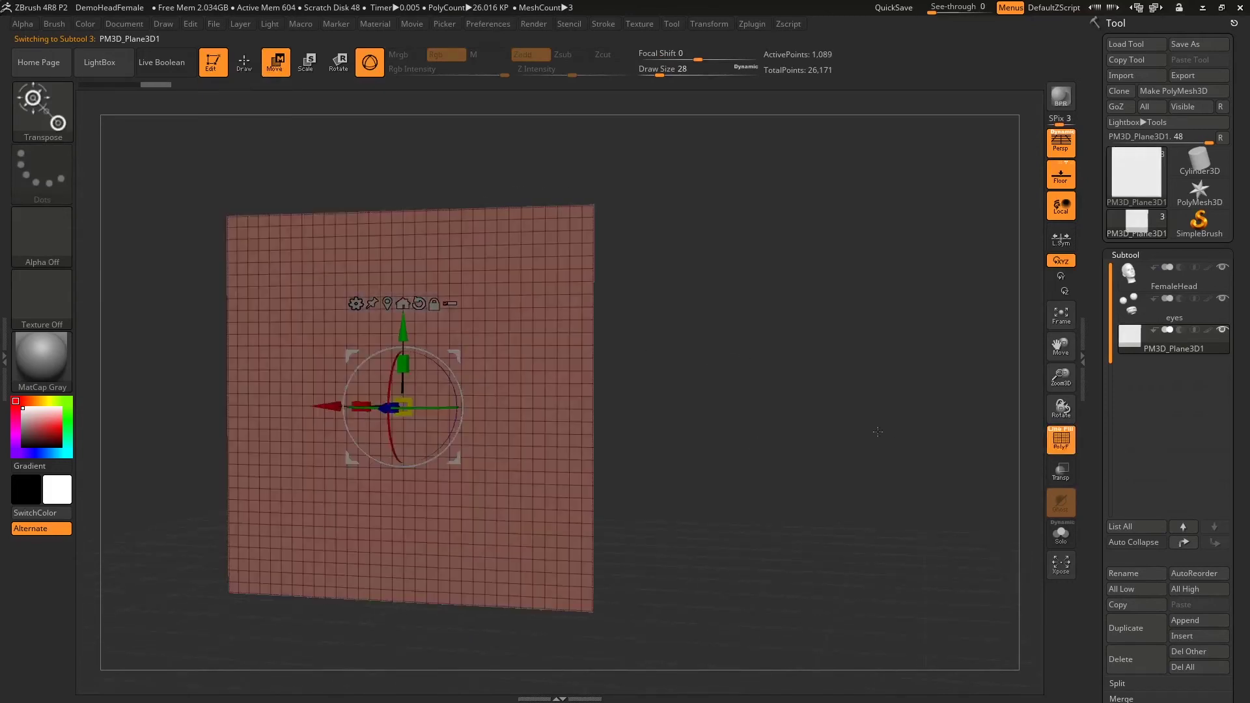
{"action": "left_click_drag", "start_coordinate": [749, 390], "coordinate": [762, 391], "text": "shift"}
Subdivide the plane twice with Ctrl+D to about 66,049 points
{"action": "key", "text": "q"}
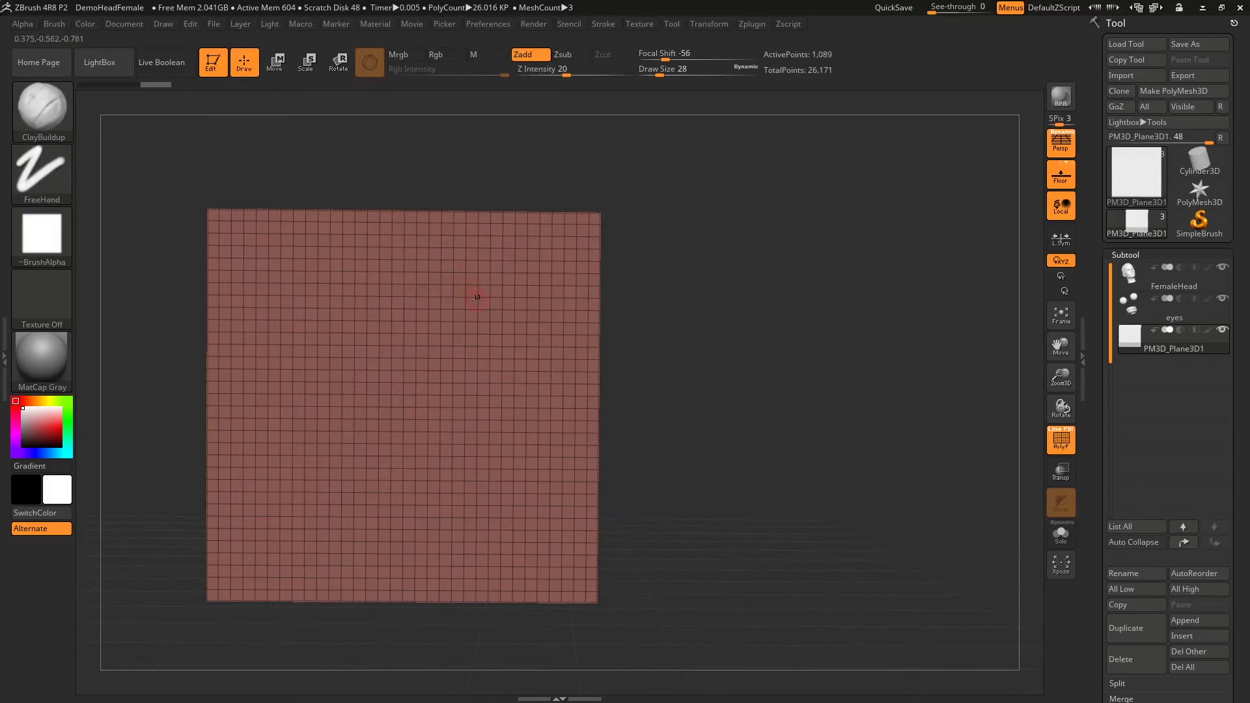
{"action": "key", "text": "ctrl+d"}
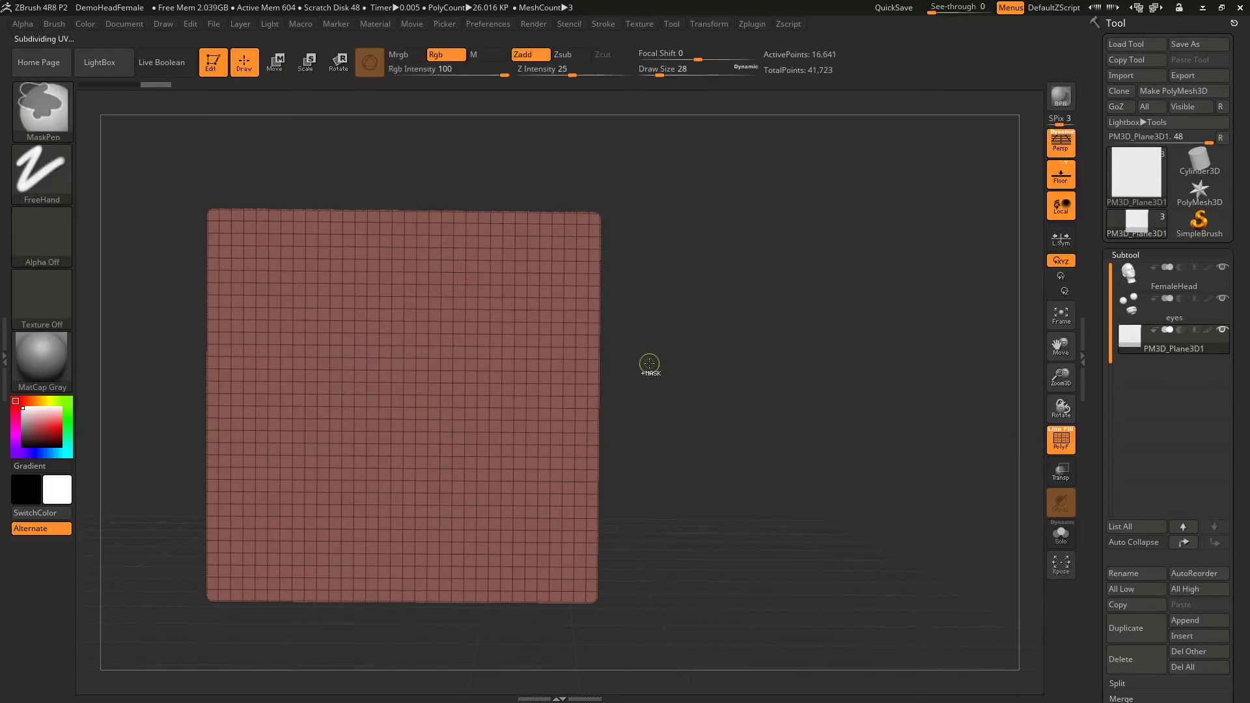
{"action": "key", "text": "ctrl+d"}
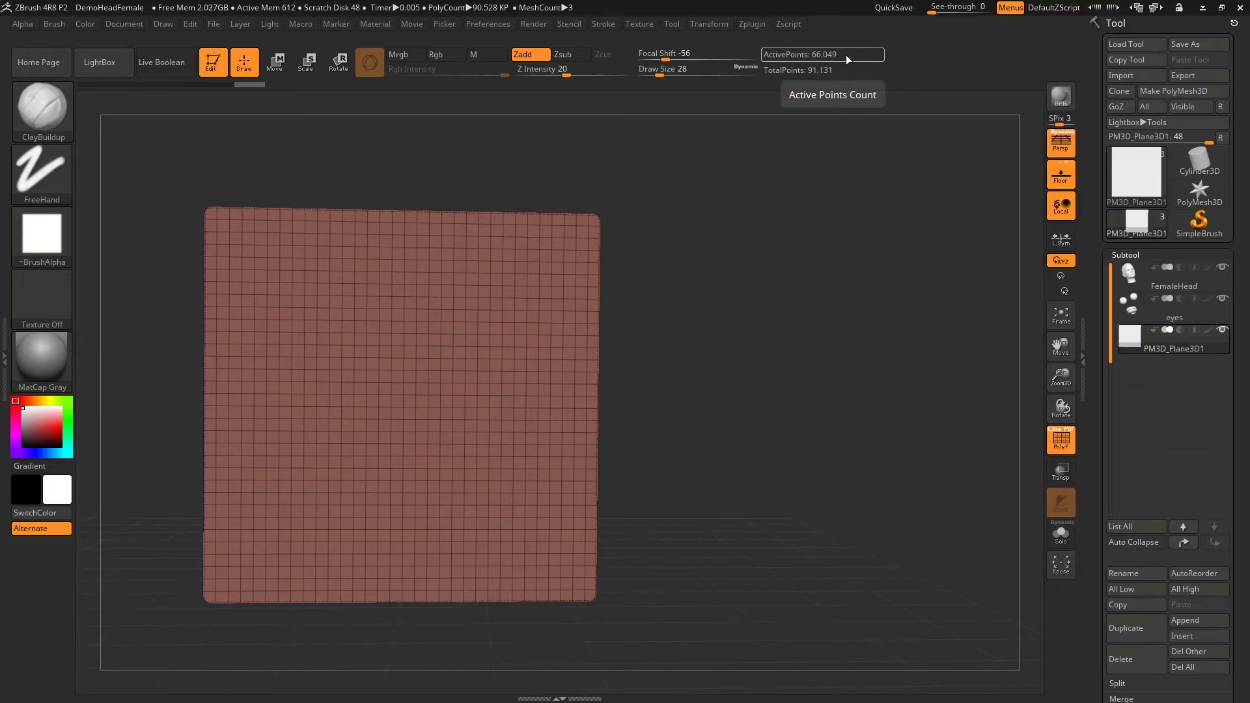
{"action": "mouse_move", "coordinate": [698, 478]}
{"action": "left_mouse_down", "text": "alt"}
{"action": "mouse_move", "coordinate": [782, 467]}
{"action": "mouse_move", "coordinate": [810, 444]}
{"action": "left_mouse_up", "text": "alt"}
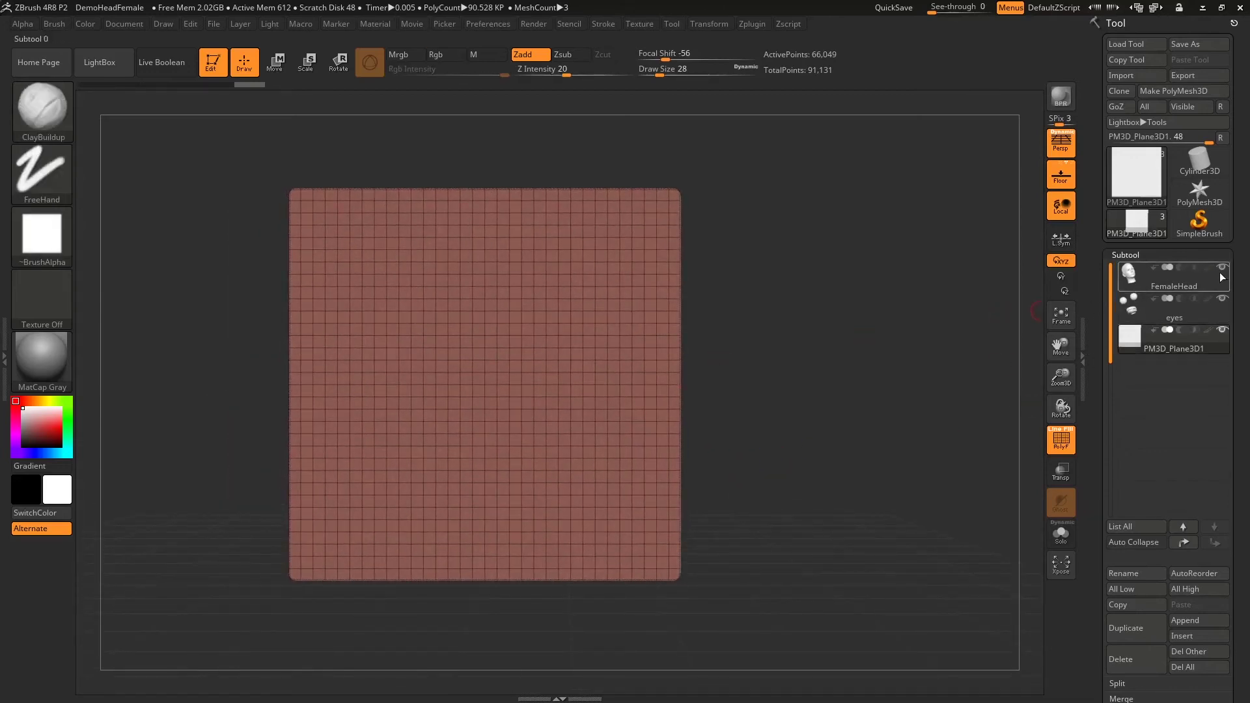
Select FemaleHead, make the plane visible again, and snap to a front view
{"action": "mouse_move", "coordinate": [1173, 307]}
{"action": "left_click", "coordinate": [1224, 330]}
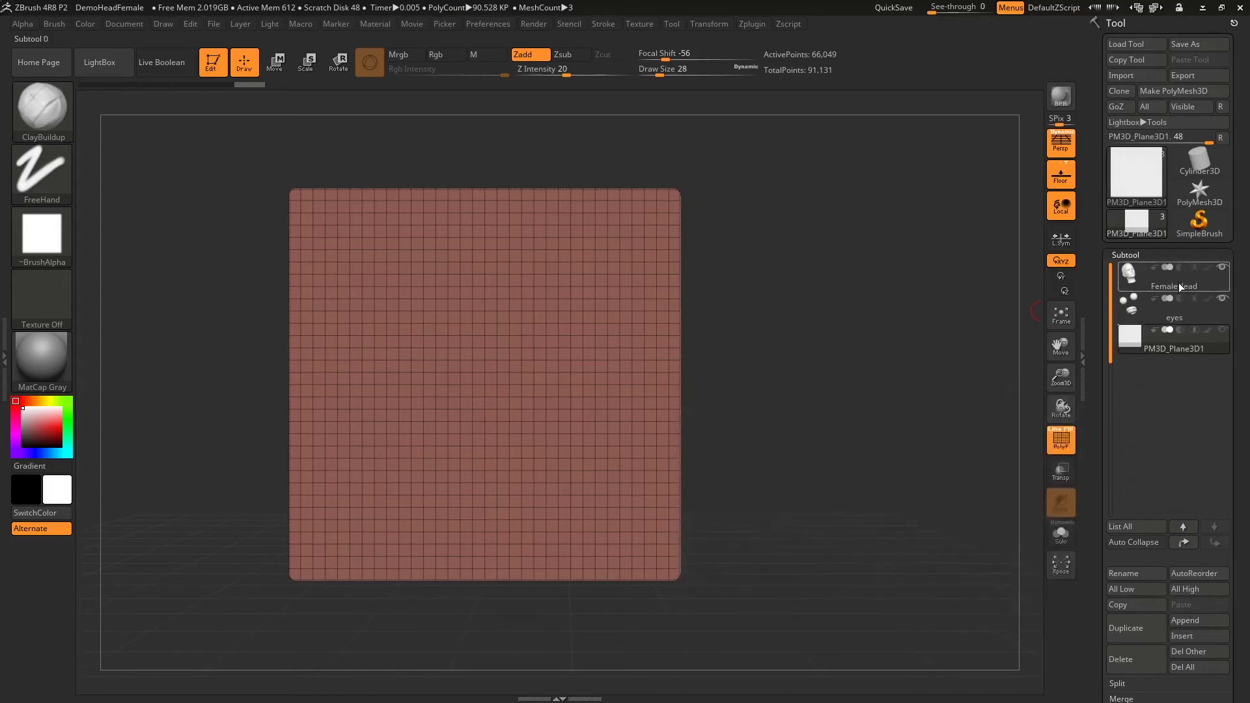
{"action": "left_click", "coordinate": [1179, 282]}
{"action": "left_click", "coordinate": [1223, 330]}
{"action": "mouse_move", "coordinate": [892, 422]}
{"action": "left_mouse_down"}
{"action": "mouse_move", "coordinate": [840, 432]}
{"action": "mouse_move", "coordinate": [468, 390]}
{"action": "left_mouse_up"}
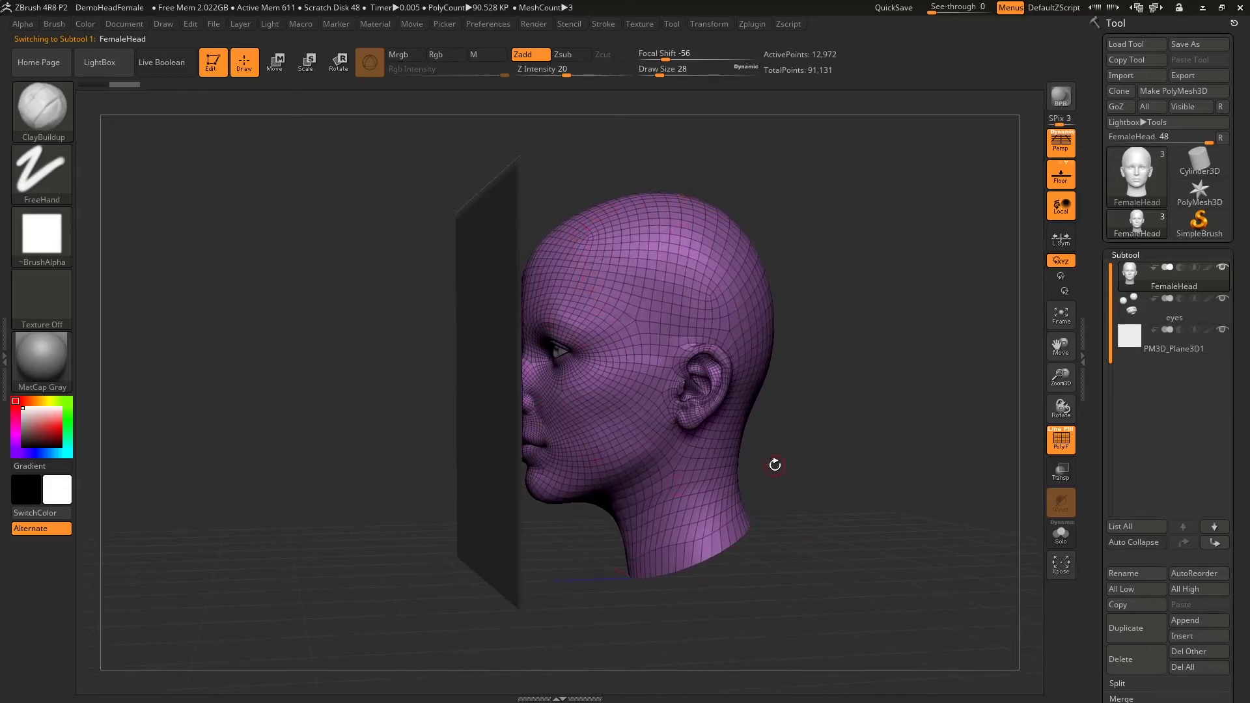
{"action": "left_click_drag", "start_coordinate": [775, 465], "coordinate": [736, 446], "text": "shift"}
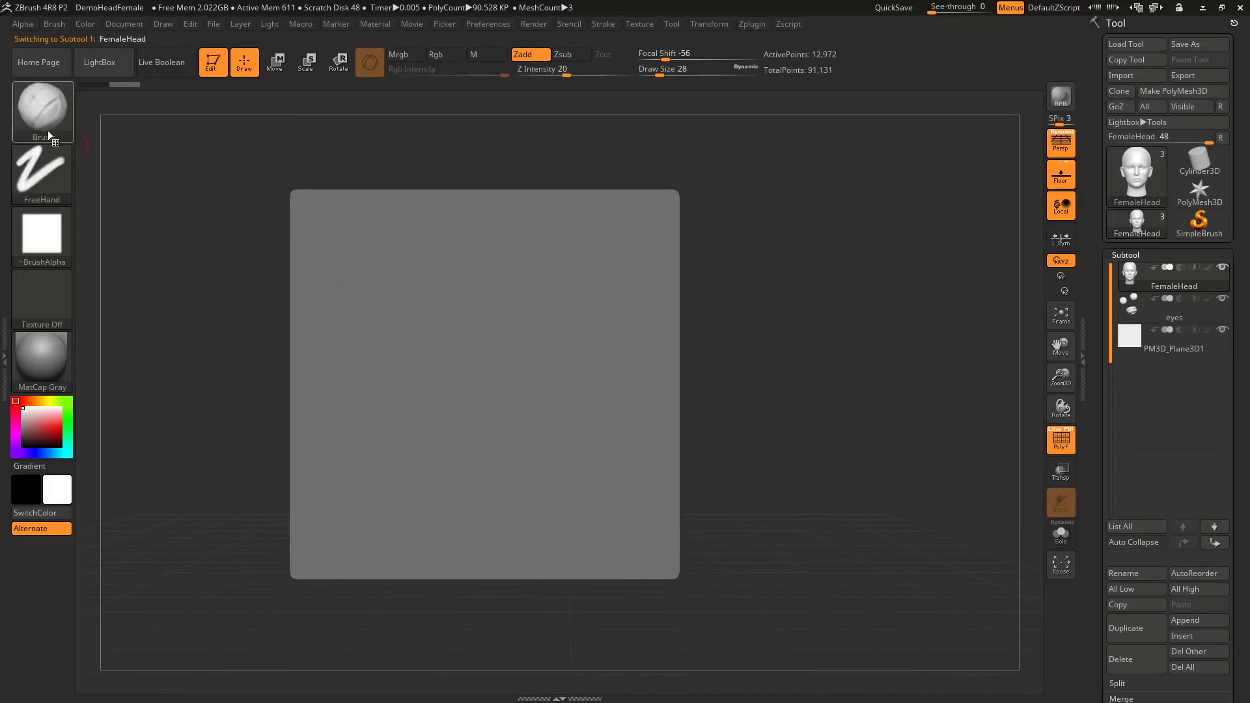
Project the female head's face onto the PM3D_Plane3D1 plane with the ZProject brush
{"action": "left_click", "coordinate": [49, 114]}
{"action": "left_click", "coordinate": [186, 432]}
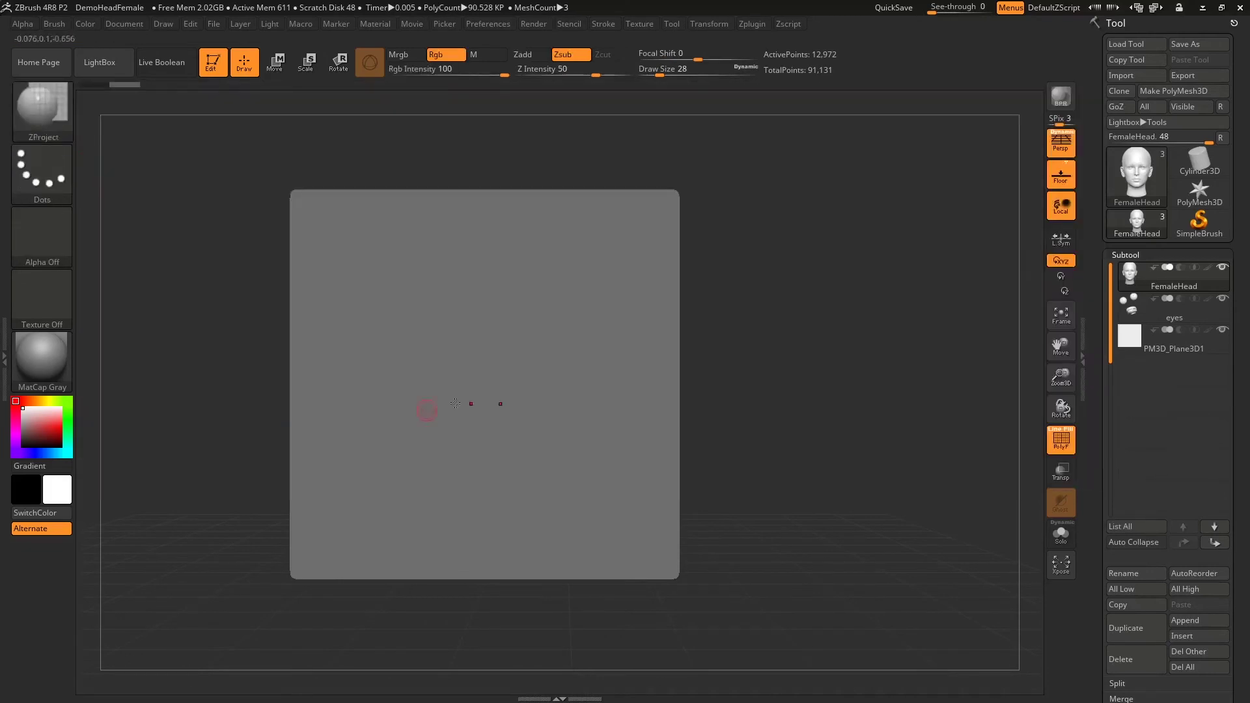
{"action": "left_click_drag", "start_coordinate": [749, 403], "coordinate": [1004, 419]}
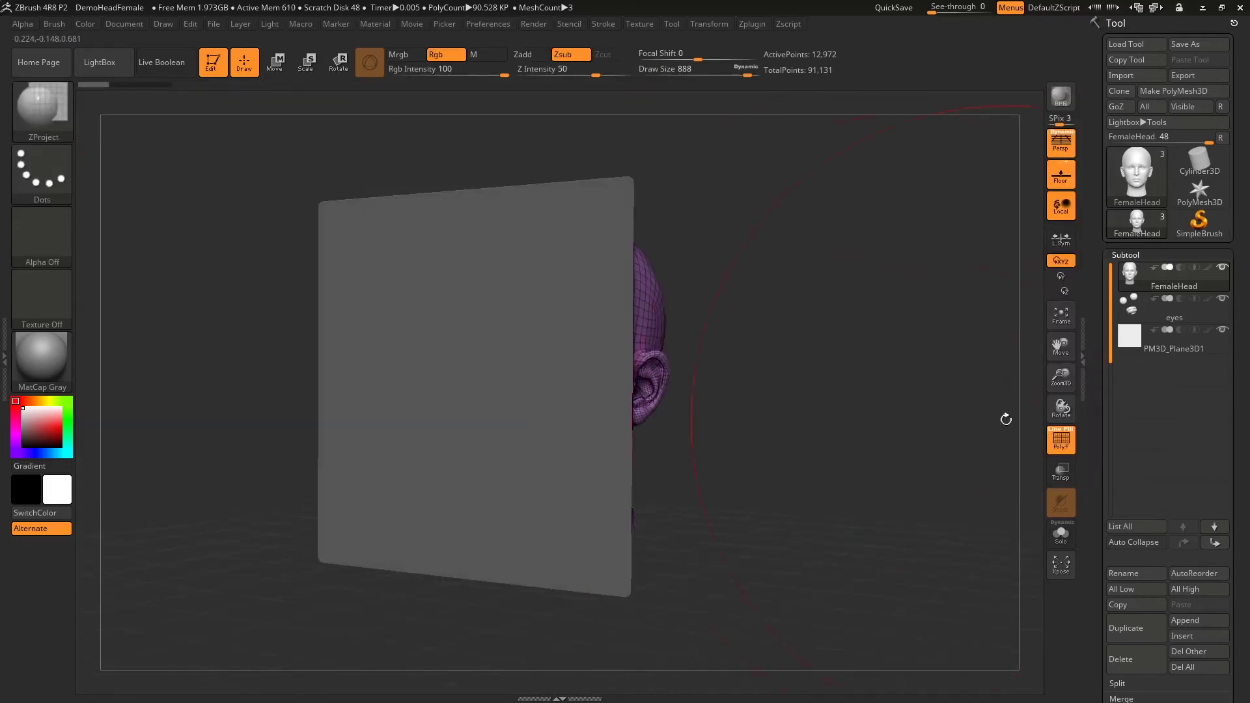
{"action": "left_click", "coordinate": [1171, 348]}
{"action": "left_click_drag", "start_coordinate": [751, 422], "coordinate": [521, 386], "text": "shift"}
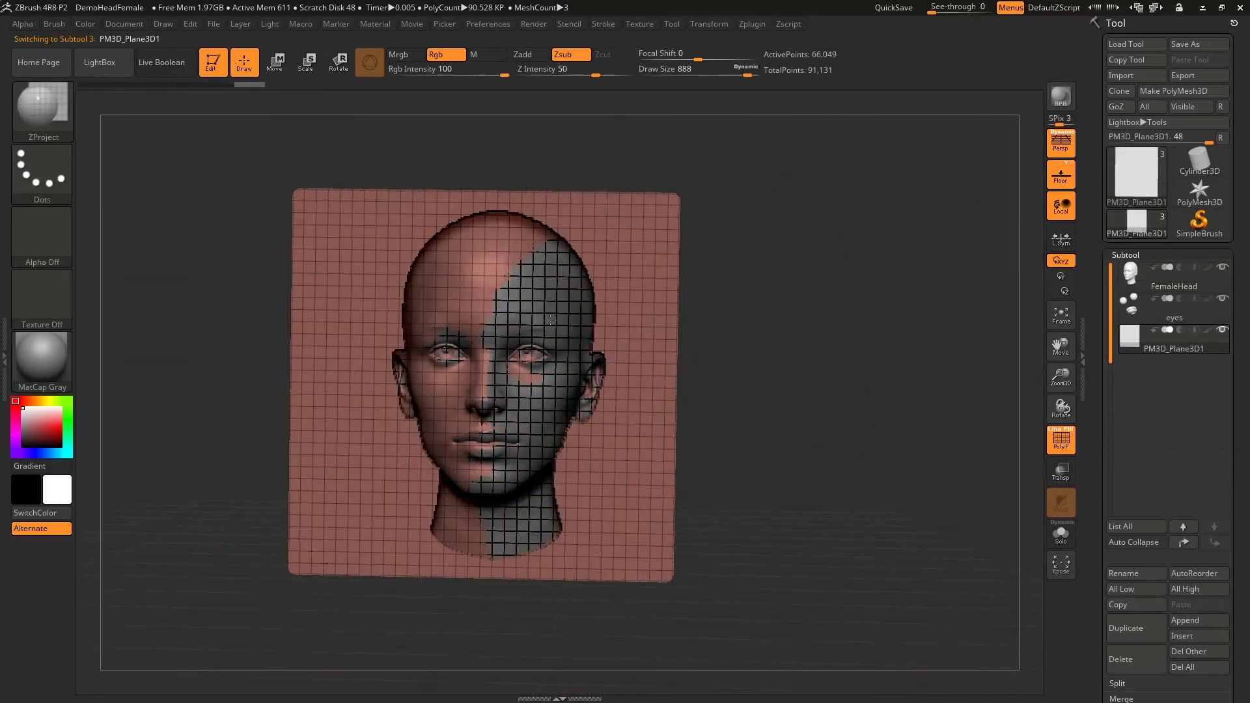
{"action": "left_click_drag", "start_coordinate": [838, 391], "coordinate": [845, 398]}
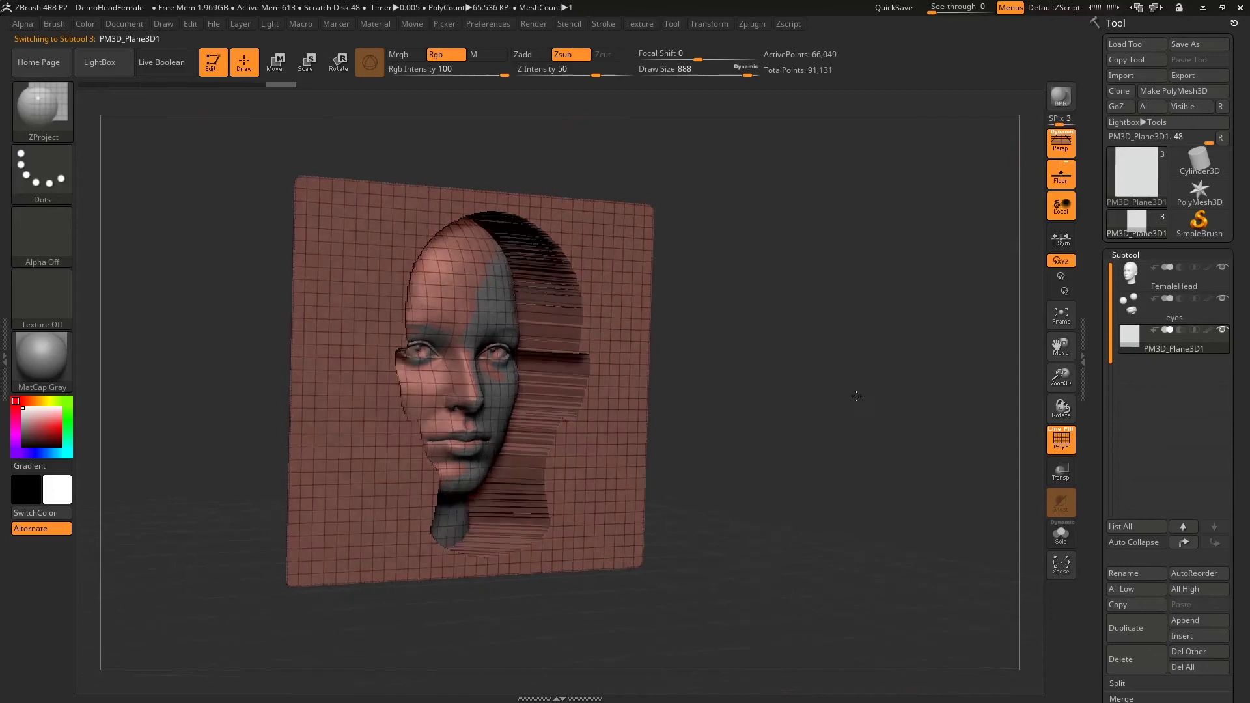
Hide the FemaleHead and eyes subtools and orbit to inspect the relief
{"action": "left_click", "coordinate": [1223, 267]}
{"action": "left_click", "coordinate": [1222, 298]}
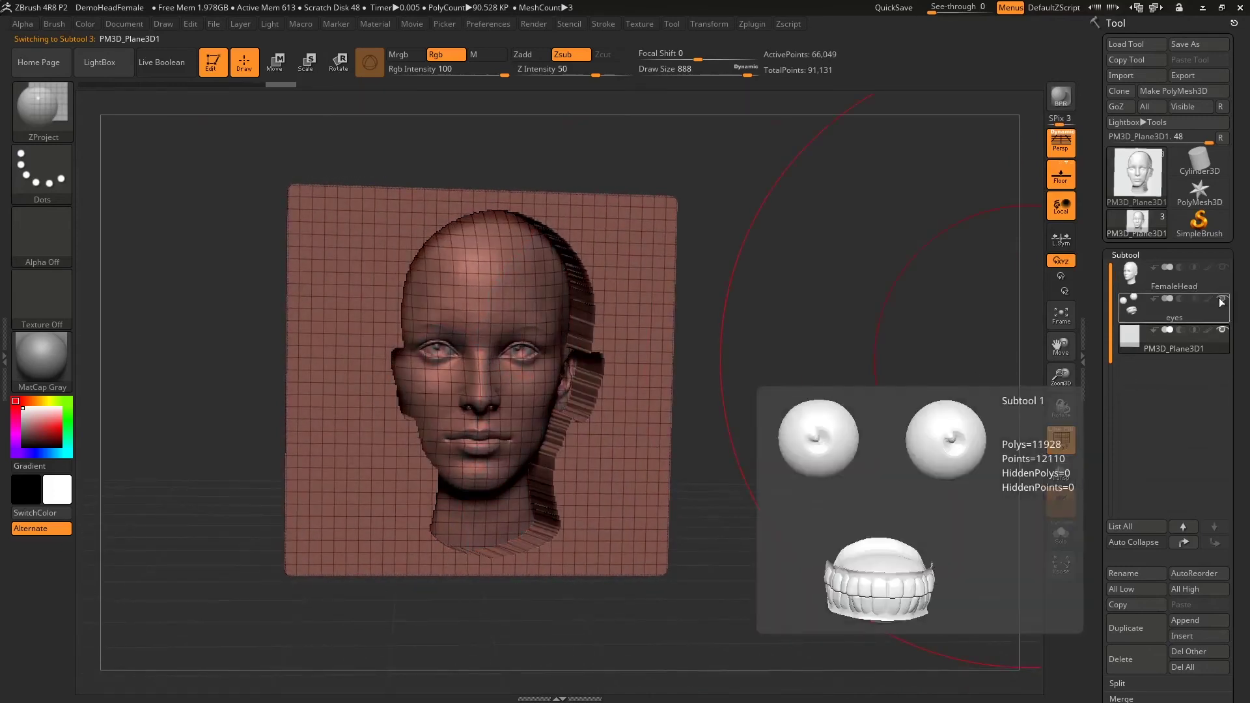
{"action": "left_click_drag", "start_coordinate": [874, 399], "coordinate": [372, 318]}
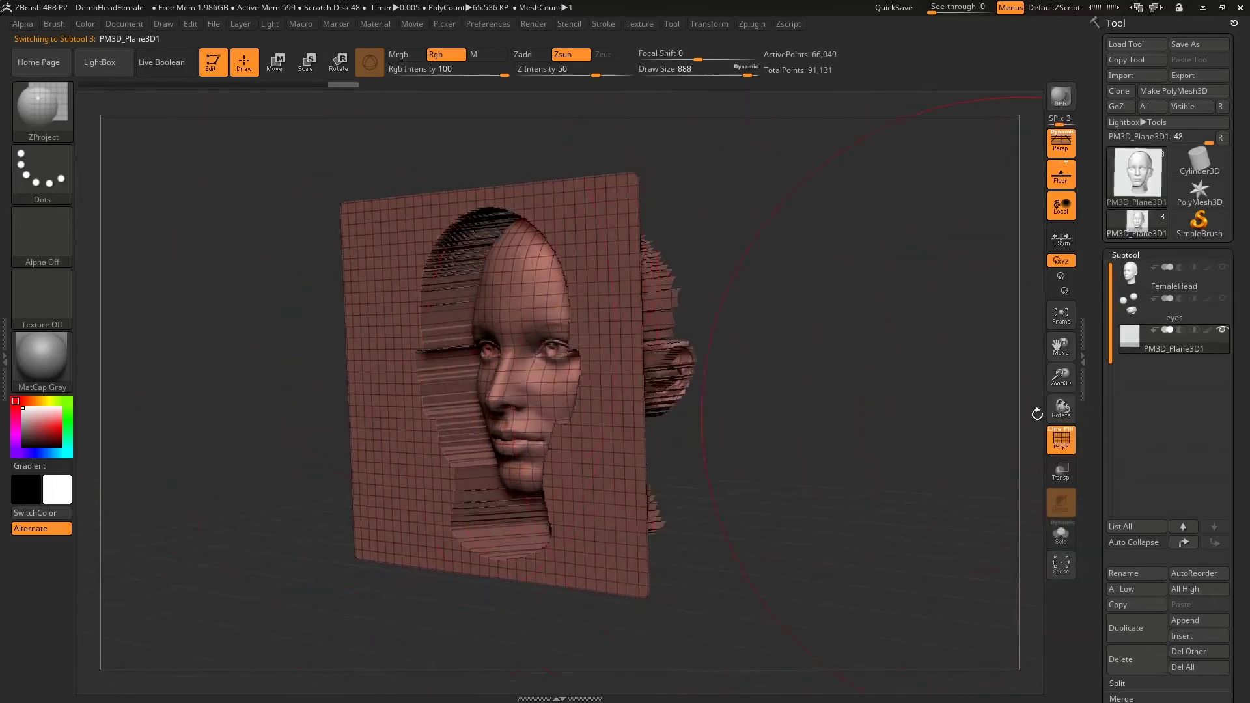
{"action": "mouse_move", "coordinate": [734, 441]}
{"action": "left_mouse_down", "text": "shift"}
{"action": "mouse_move", "coordinate": [770, 444]}
{"action": "mouse_move", "coordinate": [865, 394]}
{"action": "mouse_move", "coordinate": [893, 397]}
{"action": "mouse_move", "coordinate": [898, 370]}
{"action": "mouse_move", "coordinate": [949, 329]}
{"action": "mouse_move", "coordinate": [951, 378]}
{"action": "mouse_move", "coordinate": [913, 378]}
{"action": "left_mouse_up", "text": "shift"}
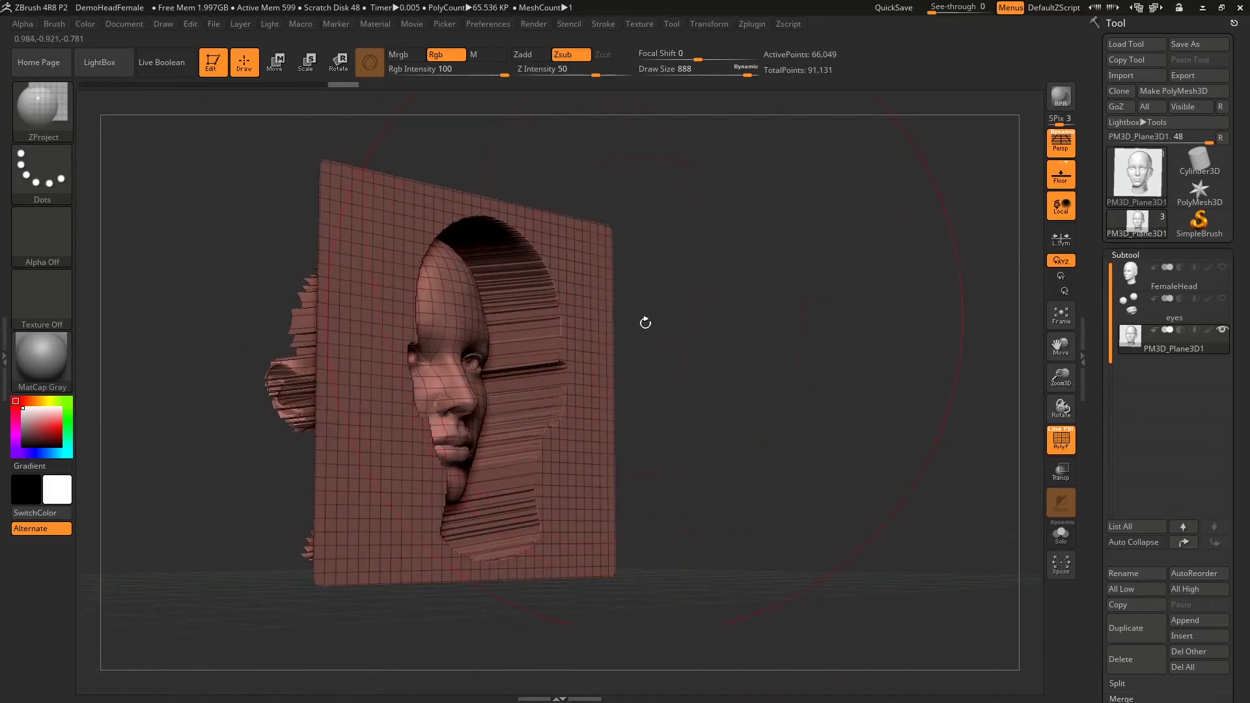
Delete the relief plane's lower subdivision levels with Tool > Geometry > Del Lower
{"action": "left_click_drag", "start_coordinate": [1248, 485], "coordinate": [1235, 380]}
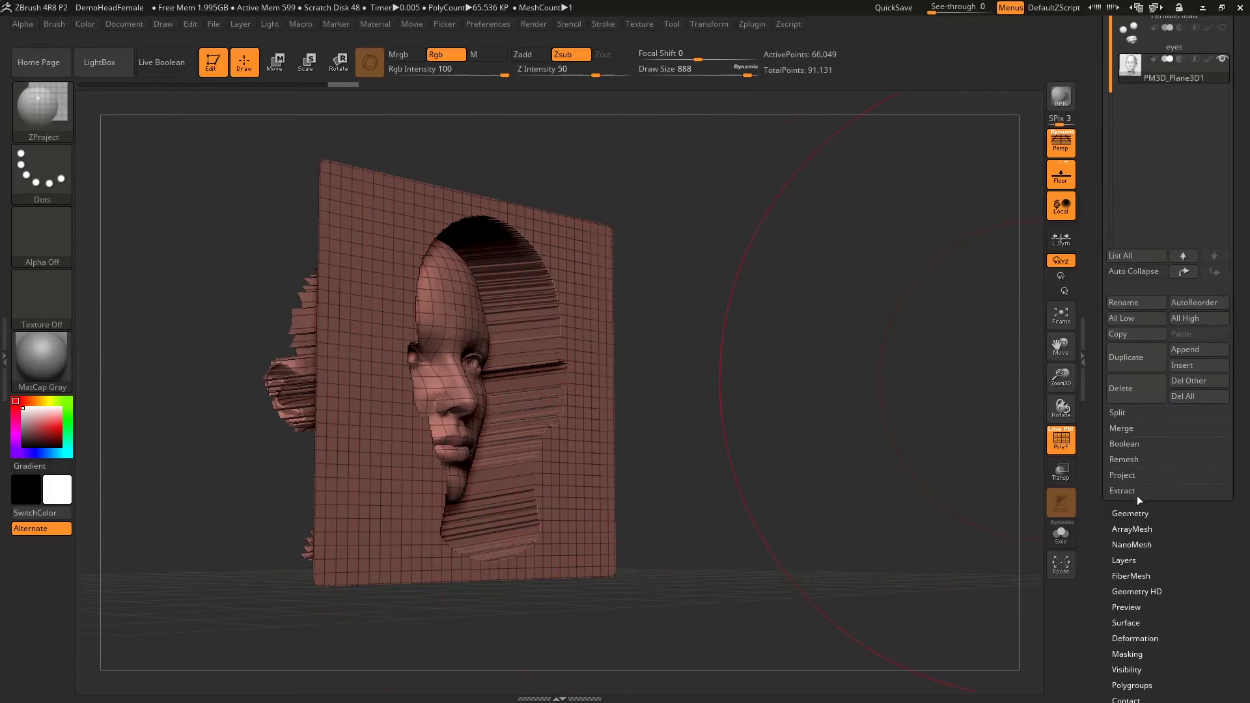
{"action": "left_click", "coordinate": [1130, 514]}
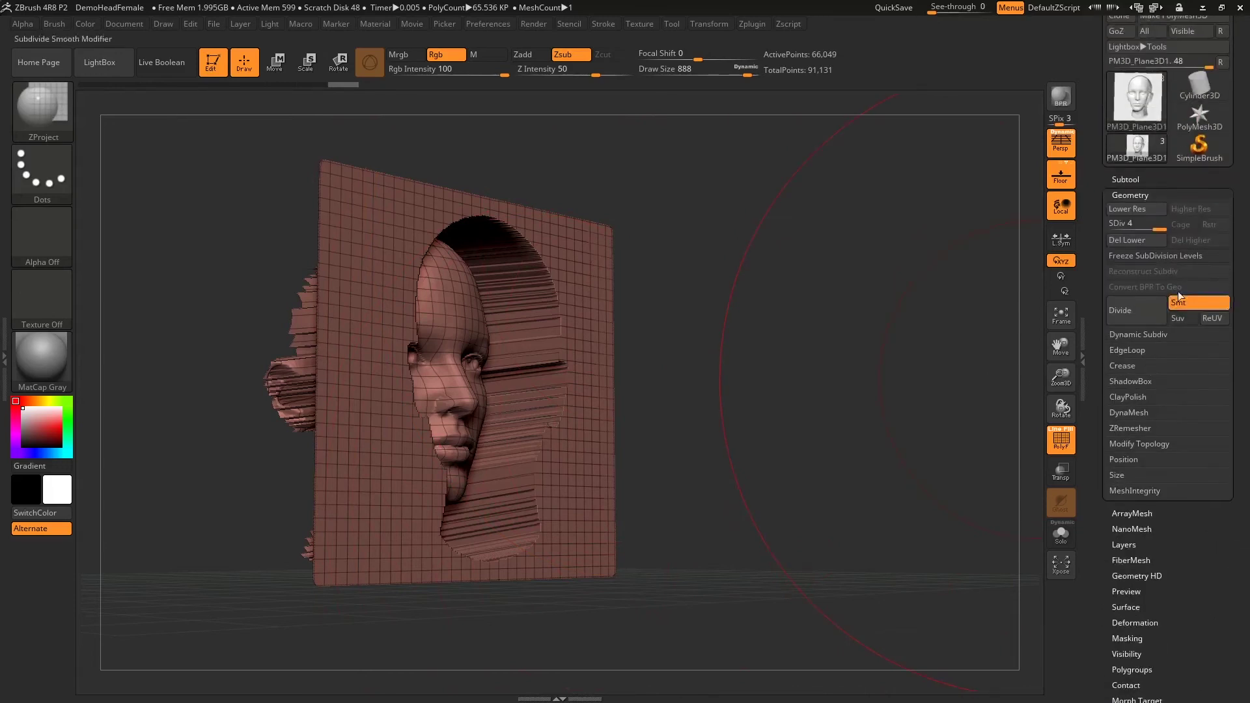
{"action": "left_click", "coordinate": [1130, 240]}
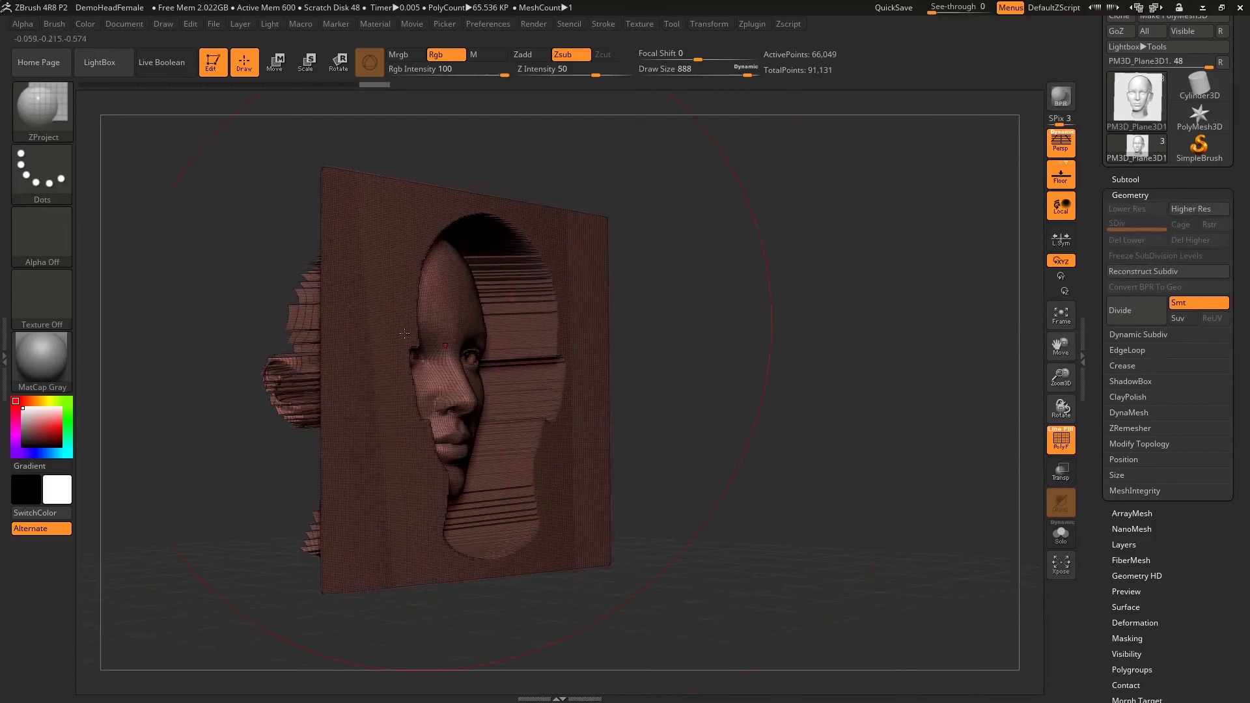
{"action": "left_click", "coordinate": [42, 107]}
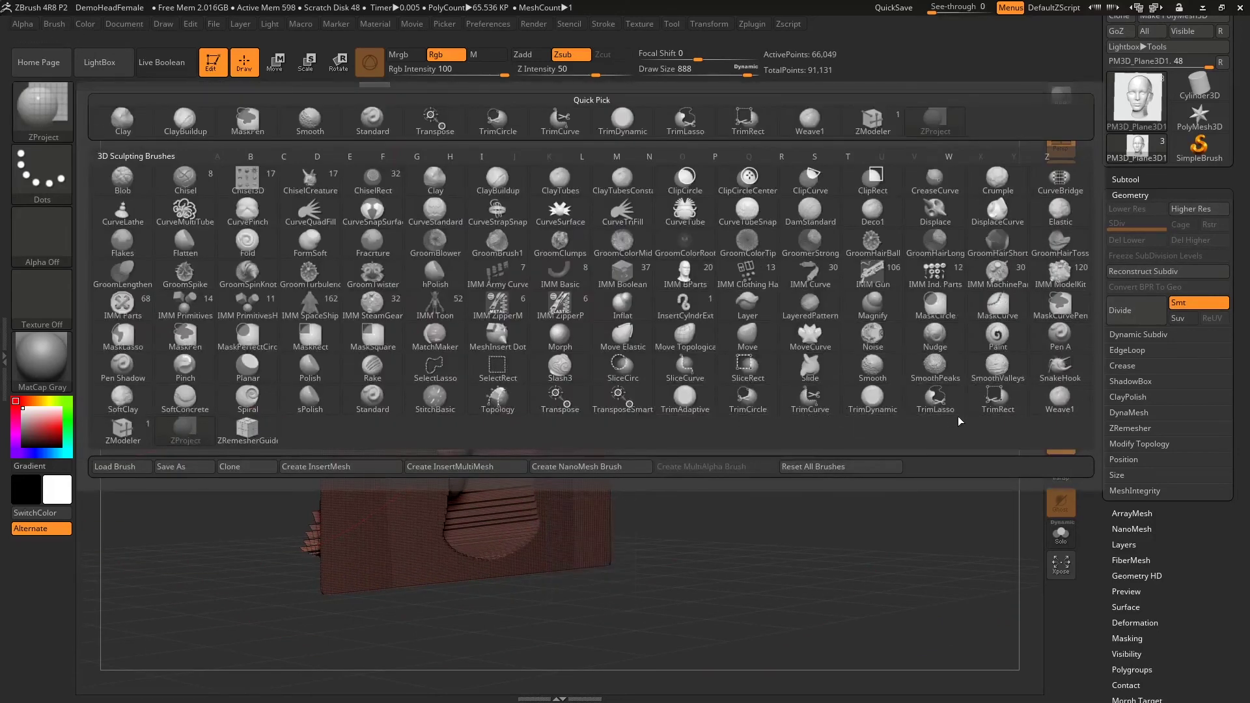
Use TrimRect to cut away the plane beside, around and below-right of the head
{"action": "left_click", "coordinate": [1001, 397]}
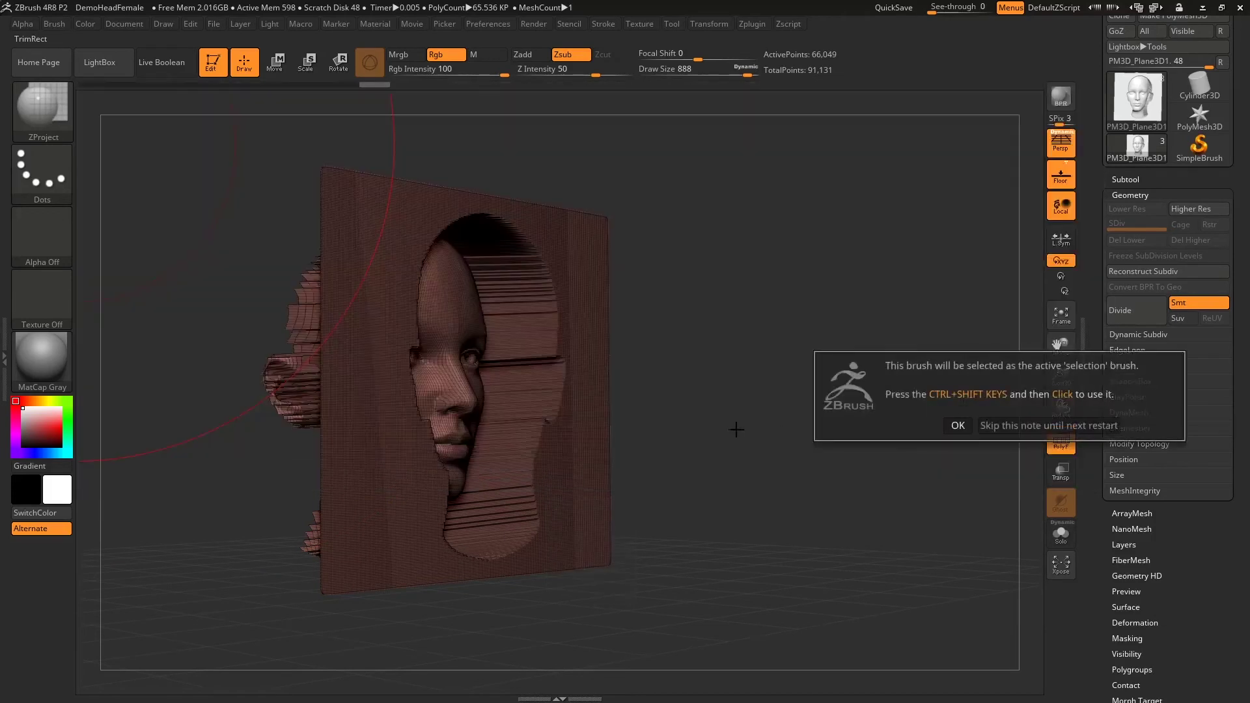
{"action": "left_click", "coordinate": [958, 425]}
{"action": "mouse_move", "coordinate": [687, 163]}
{"action": "left_mouse_down", "text": "ctrl+shift"}
{"action": "mouse_move", "coordinate": [547, 575]}
{"action": "mouse_move", "coordinate": [502, 622]}
{"action": "mouse_move", "coordinate": [379, 352]}
{"action": "left_mouse_up", "text": "ctrl+shift"}
{"action": "mouse_move", "coordinate": [277, 149]}
{"action": "left_mouse_down", "text": "ctrl+shift"}
{"action": "mouse_move", "coordinate": [475, 641]}
{"action": "mouse_move", "coordinate": [301, 231]}
{"action": "mouse_move", "coordinate": [673, 299]}
{"action": "mouse_move", "coordinate": [839, 366]}
{"action": "mouse_move", "coordinate": [732, 419]}
{"action": "left_mouse_up", "text": "ctrl+shift"}
{"action": "mouse_move", "coordinate": [684, 377]}
{"action": "left_mouse_down", "text": "ctrl+shift"}
{"action": "mouse_move", "coordinate": [510, 557]}
{"action": "mouse_move", "coordinate": [680, 340]}
{"action": "mouse_move", "coordinate": [790, 409]}
{"action": "left_mouse_up", "text": "ctrl+shift"}
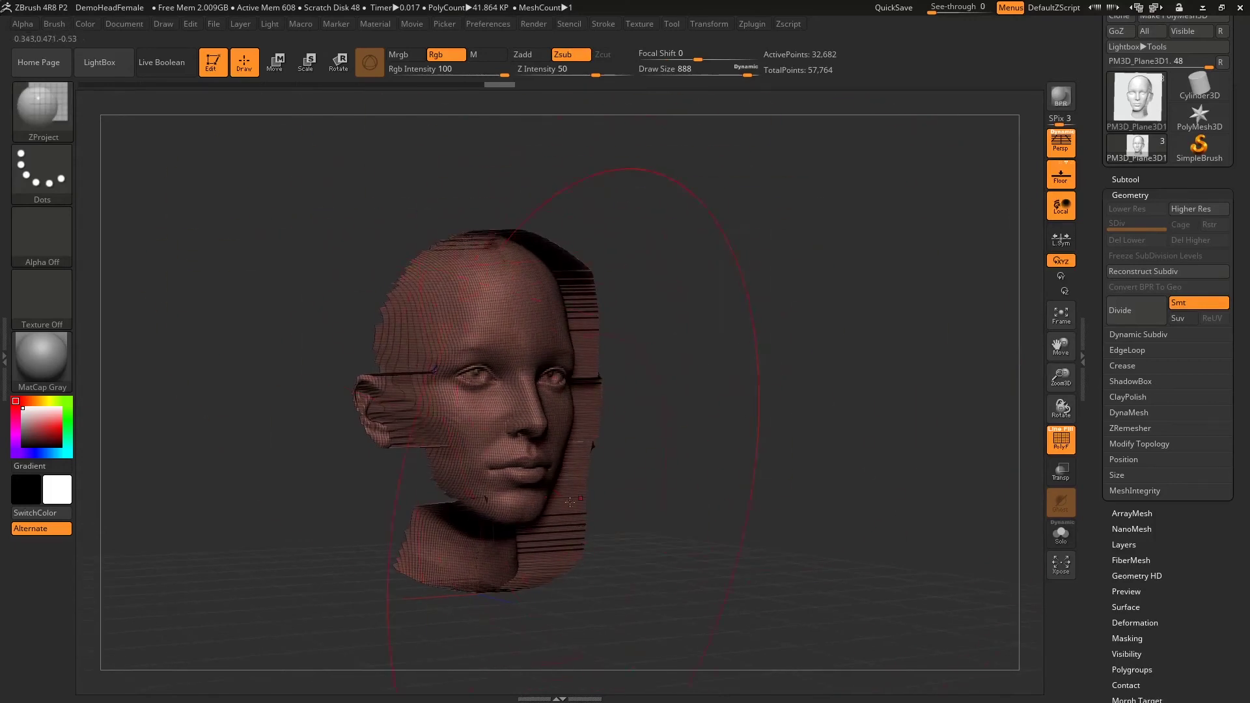
Orbit and zoom around the trimmed face relief to check it from front and right
{"action": "mouse_move", "coordinate": [791, 407]}
{"action": "left_mouse_down", "text": "shift"}
{"action": "mouse_move", "coordinate": [770, 493]}
{"action": "mouse_move", "coordinate": [783, 493]}
{"action": "left_mouse_up", "text": "shift"}
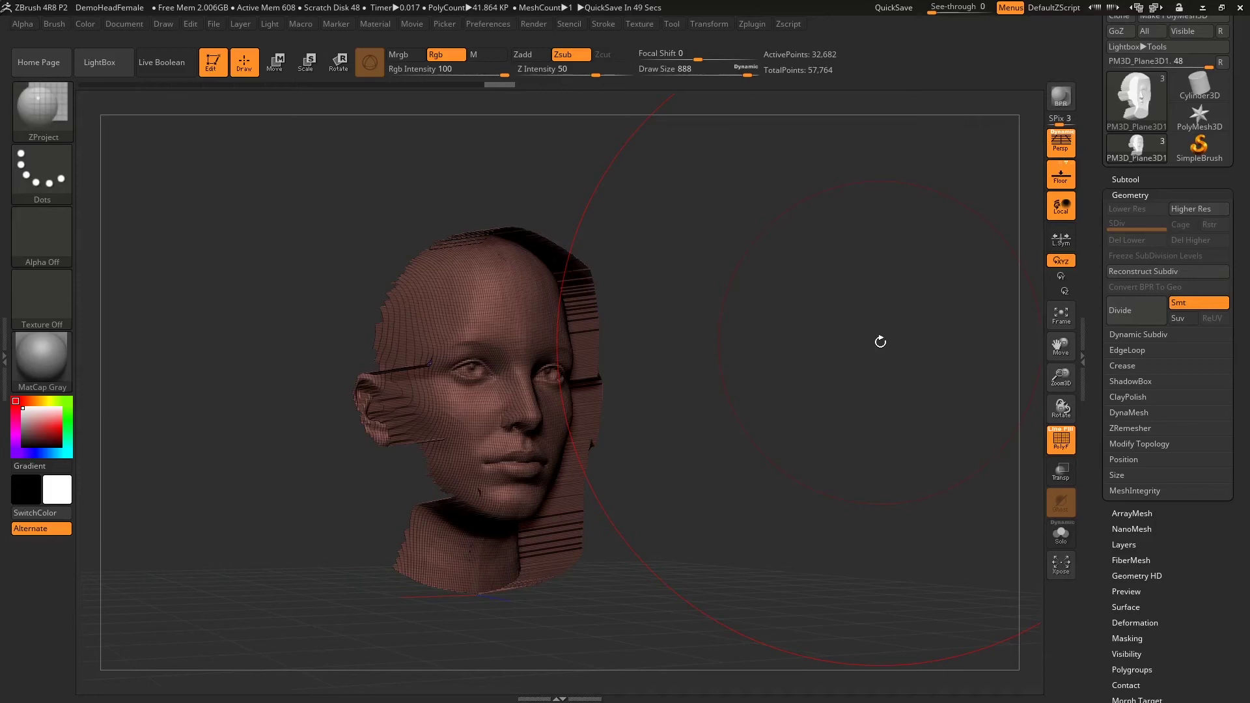
{"action": "left_click_drag", "start_coordinate": [881, 342], "coordinate": [663, 408]}
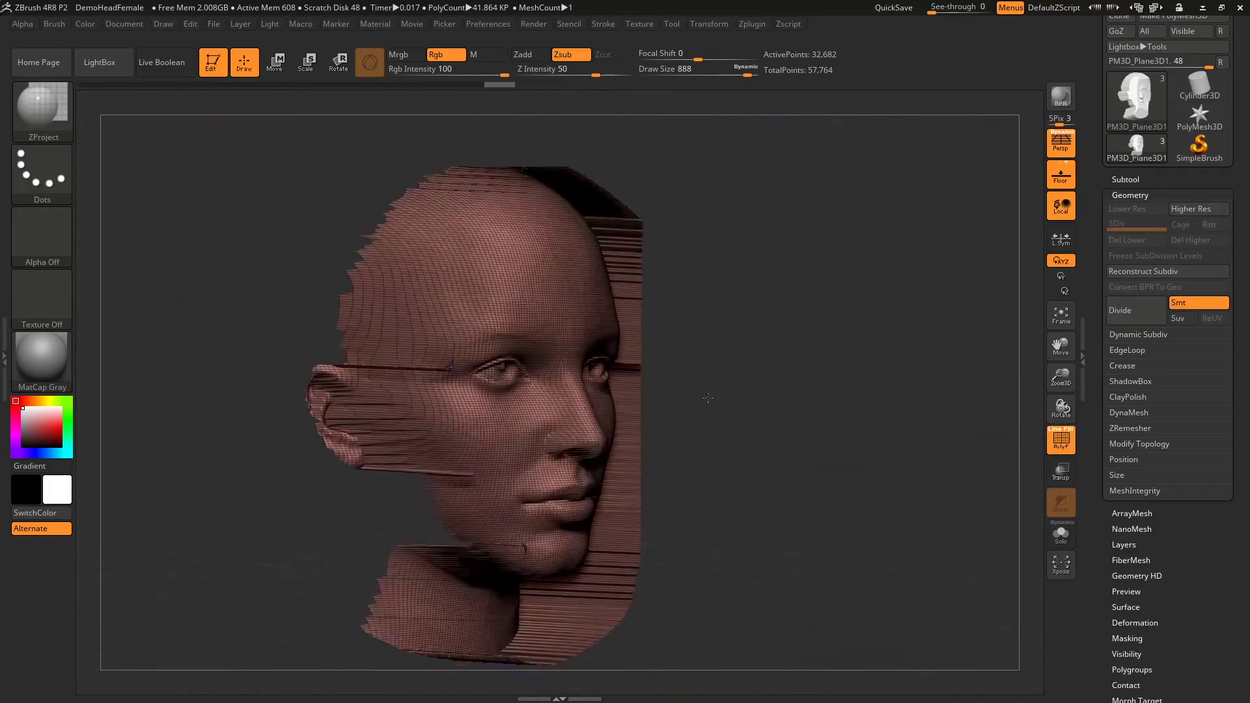
{"action": "left_click_drag", "start_coordinate": [693, 385], "coordinate": [406, 204], "text": "alt"}
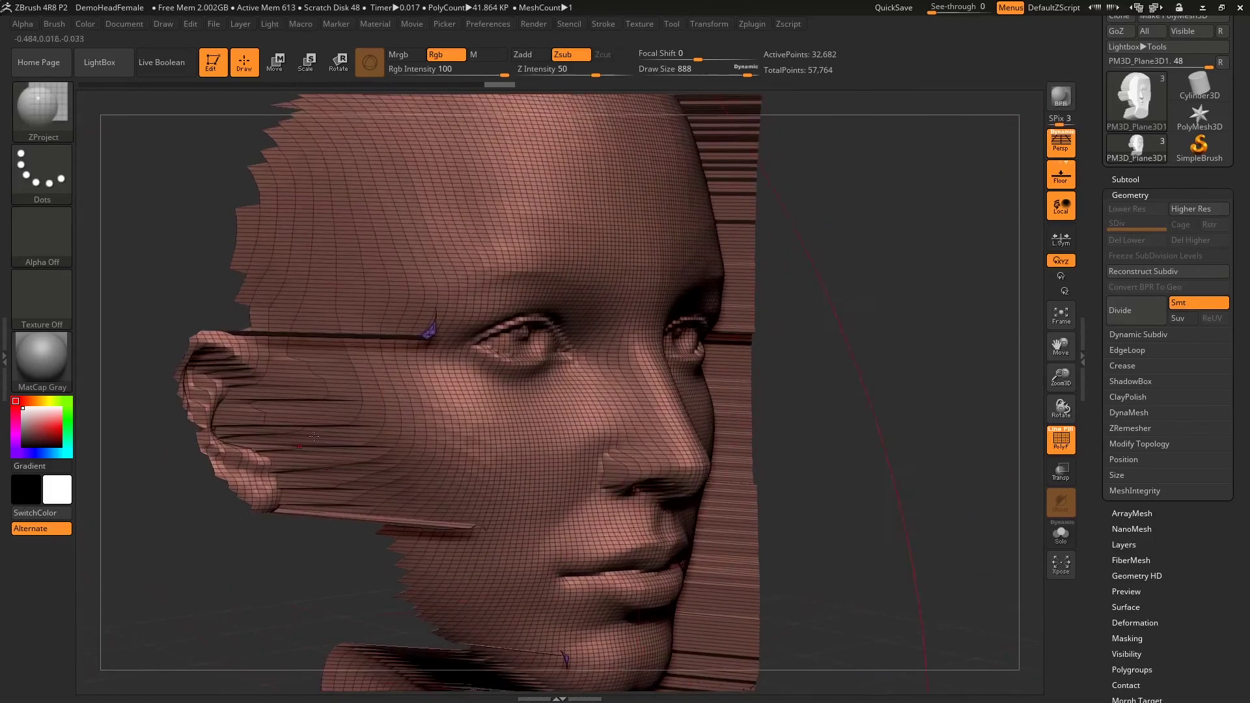
{"action": "mouse_move", "coordinate": [938, 520]}
{"action": "left_mouse_down", "text": "shift"}
{"action": "mouse_move", "coordinate": [678, 349]}
{"action": "mouse_move", "coordinate": [624, 374]}
{"action": "mouse_move", "coordinate": [617, 430]}
{"action": "mouse_move", "coordinate": [661, 443]}
{"action": "left_mouse_up", "text": "shift"}
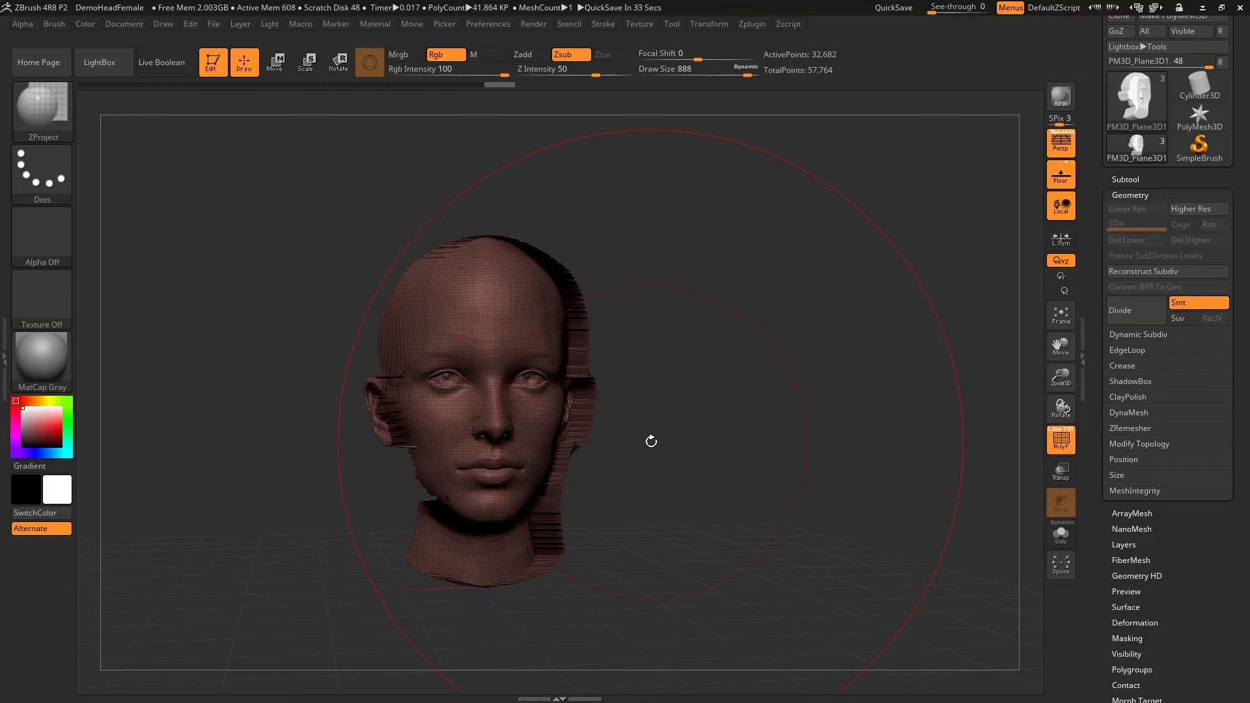
Add the PM3D_Plane3D2 relief copy beside FemaleHead and pick the ZRemesherGuides brush
{"action": "scroll", "coordinate": [723, 434], "scroll_direction": "up", "scroll_amount": 3}
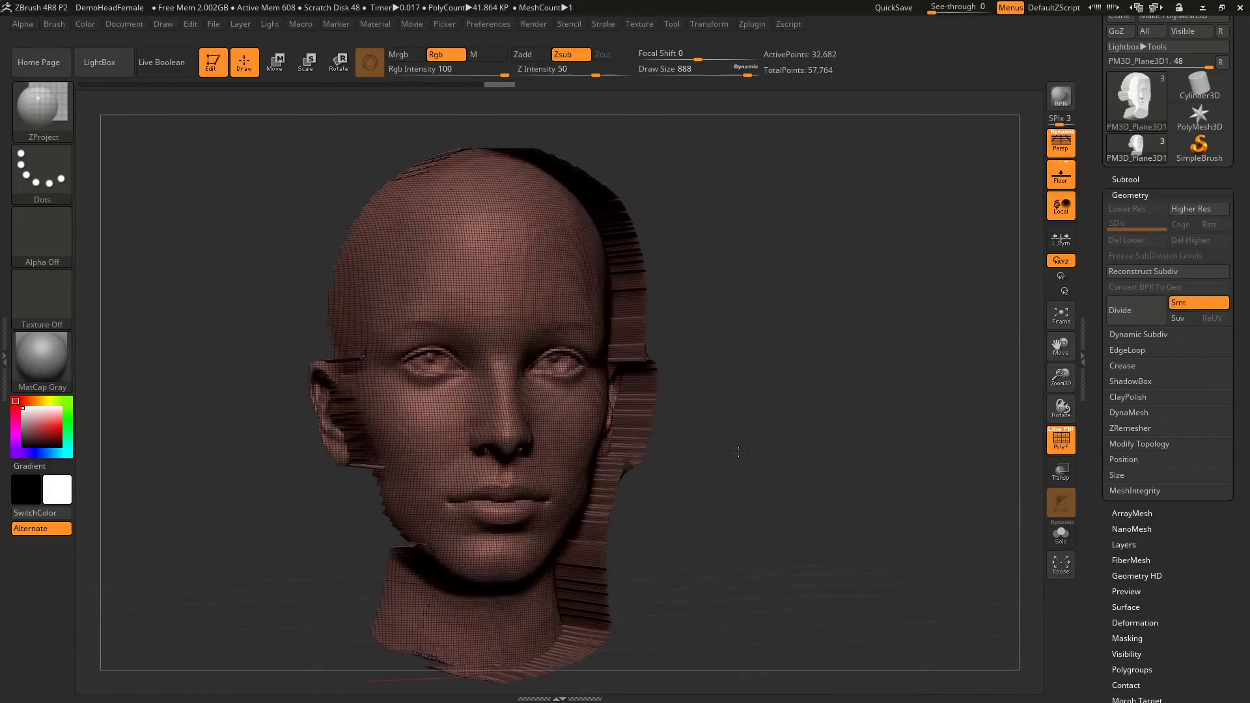
{"action": "scroll", "coordinate": [771, 476], "scroll_direction": "up", "scroll_amount": 2}
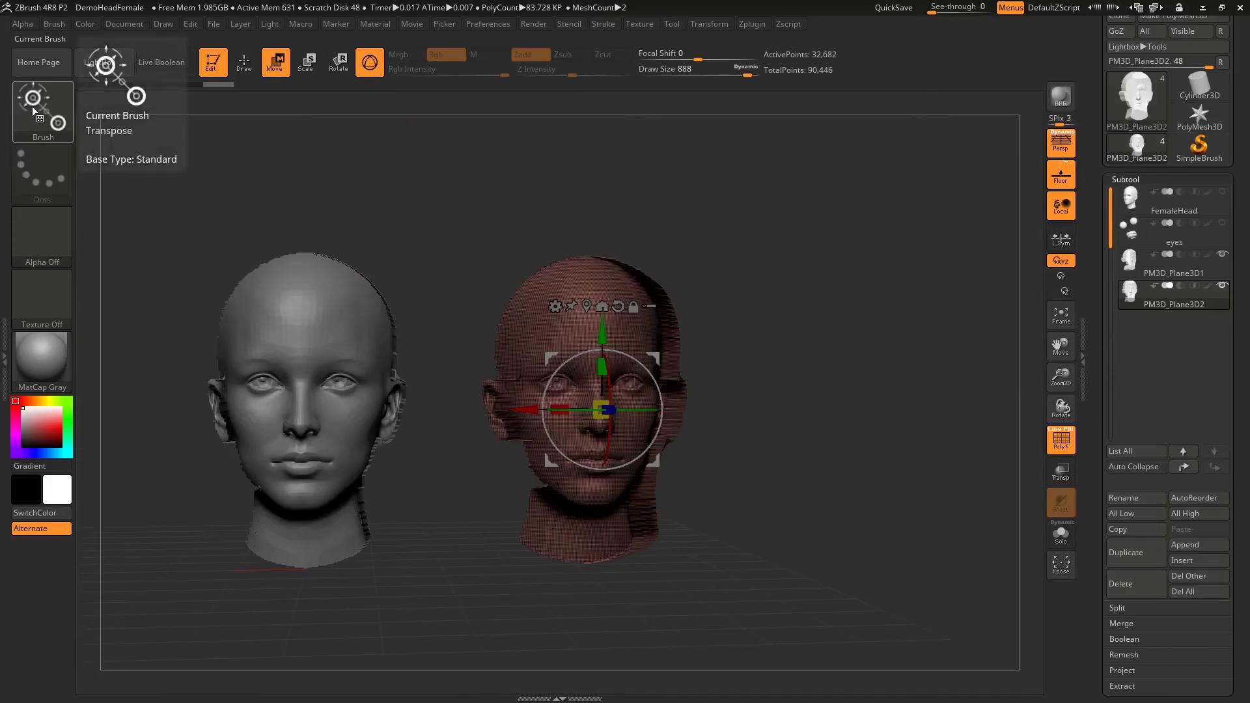
{"action": "left_click", "coordinate": [41, 107]}
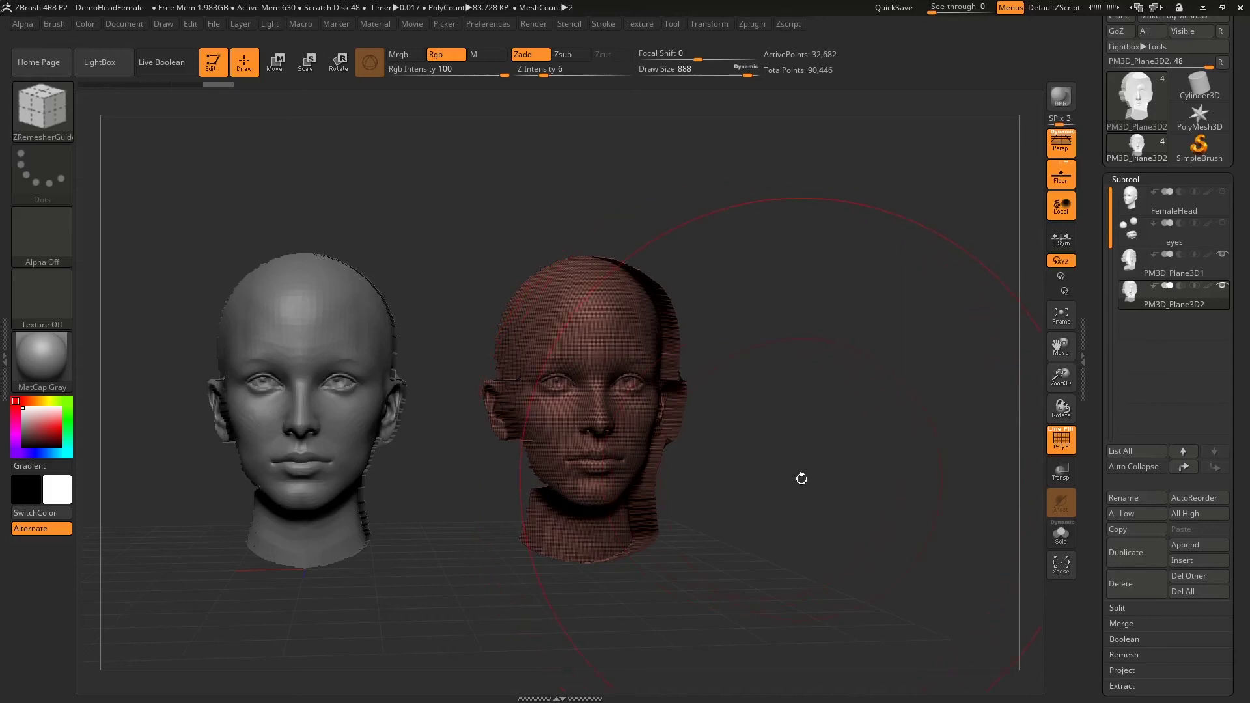
Orbit both heads slightly and bring PM3D_Plane3D2's Geometry sub-palette into view in the Tool tray
{"action": "left_click_drag", "start_coordinate": [802, 479], "coordinate": [792, 477]}
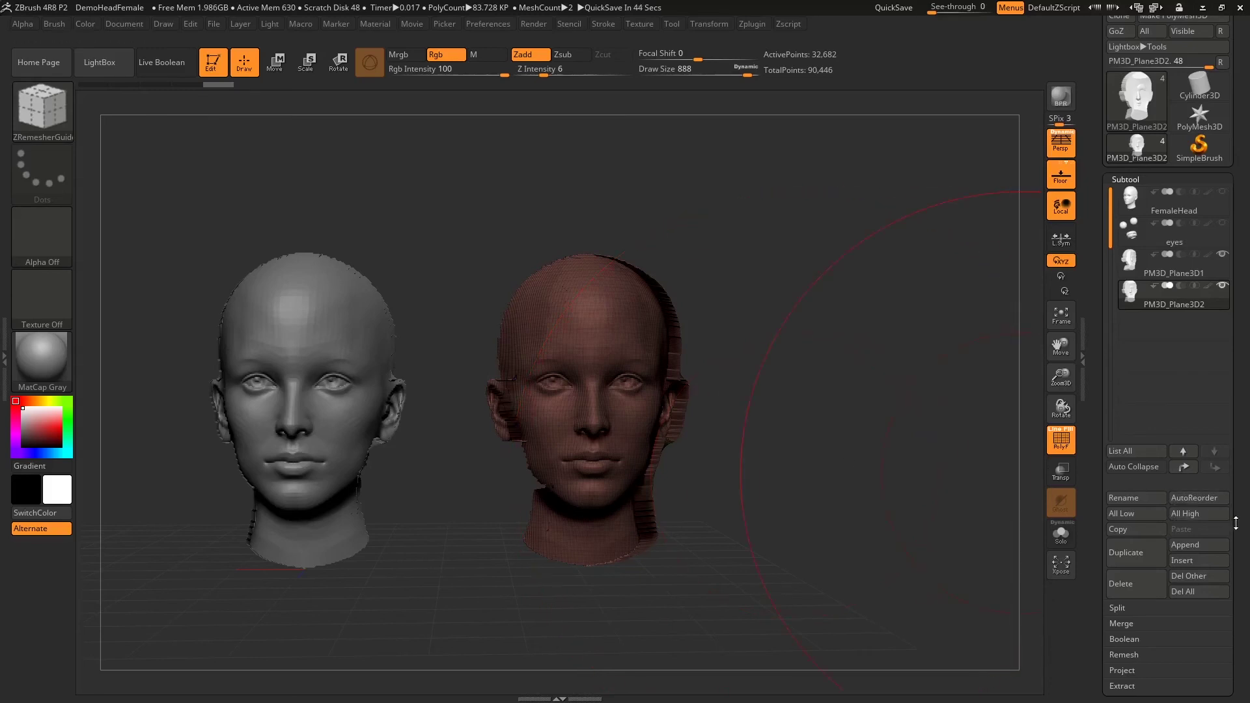
{"action": "scroll", "coordinate": [1224, 456], "scroll_direction": "down", "scroll_amount": 3}
{"action": "scroll", "coordinate": [1224, 399], "scroll_direction": "down", "scroll_amount": 3}
{"action": "scroll", "coordinate": [1225, 399], "scroll_direction": "down", "scroll_amount": 1}
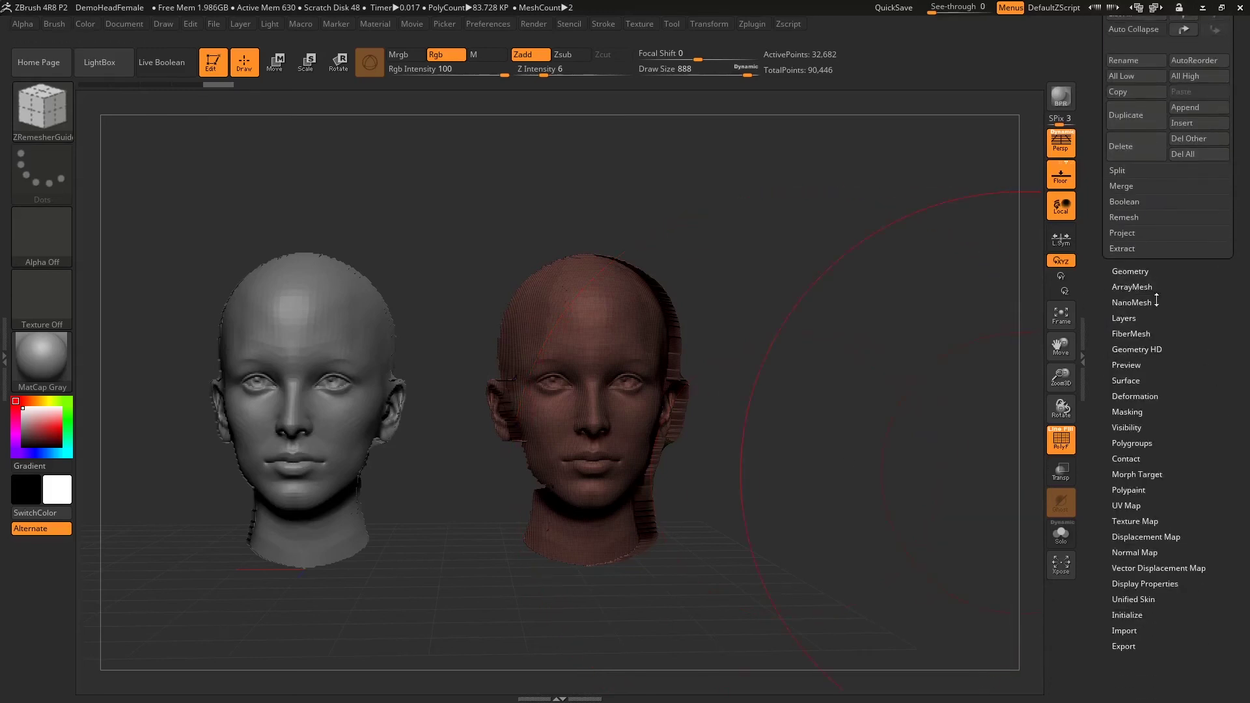
{"action": "scroll", "coordinate": [1220, 304], "scroll_direction": "down", "scroll_amount": 2}
{"action": "scroll", "coordinate": [1247, 280], "scroll_direction": "down", "scroll_amount": 1}
{"action": "scroll", "coordinate": [1248, 280], "scroll_direction": "up", "scroll_amount": 1}
{"action": "scroll", "coordinate": [1249, 280], "scroll_direction": "up", "scroll_amount": 2}
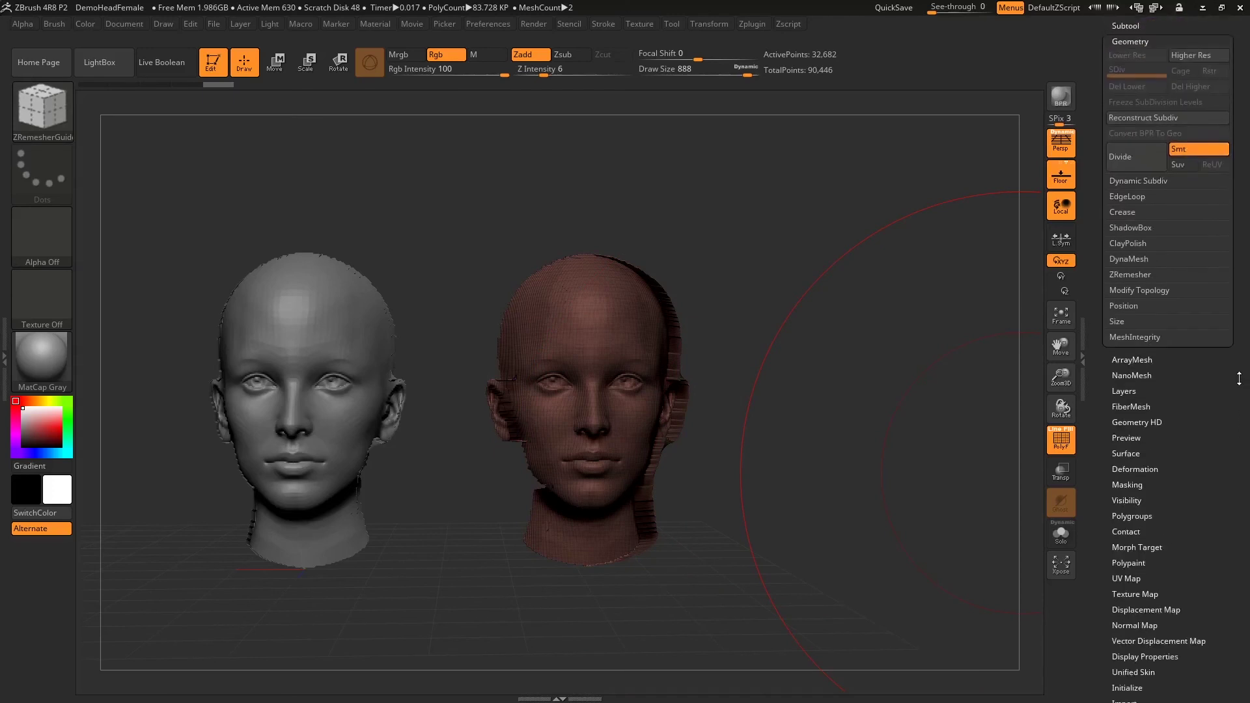
{"action": "scroll", "coordinate": [1248, 280], "scroll_direction": "up", "scroll_amount": 1}
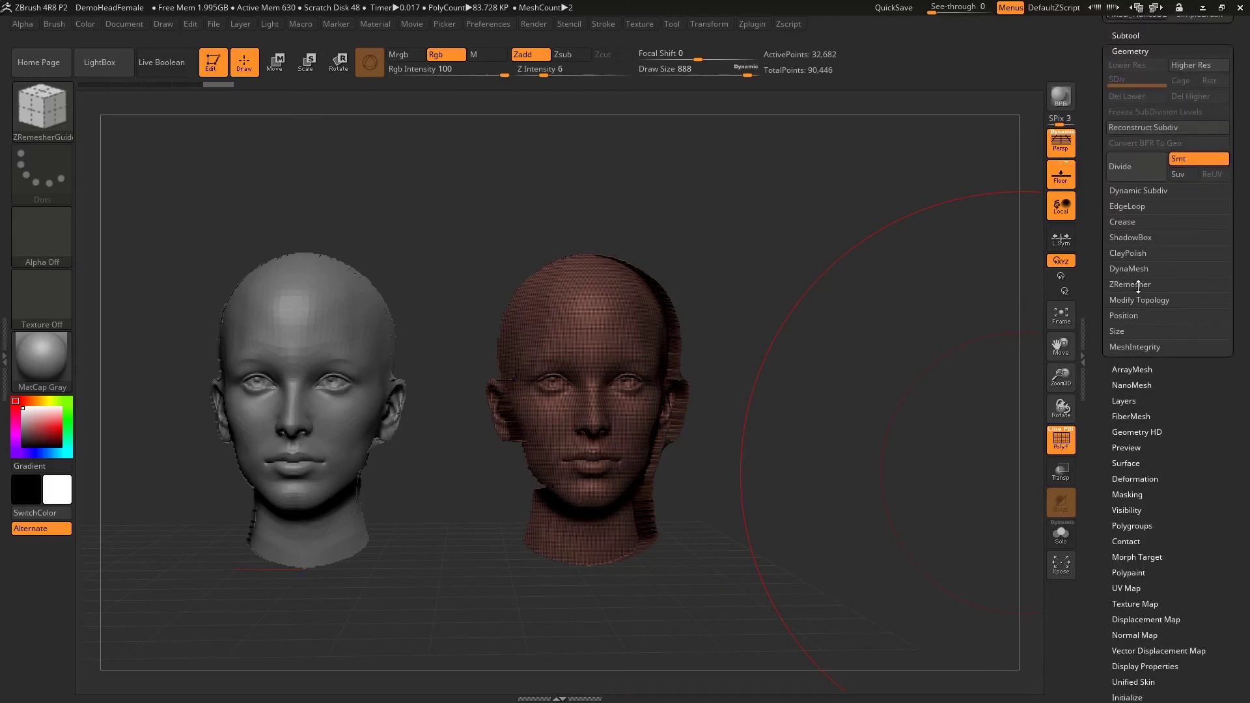
Run ZRemesher on PM3D_Plane3D2, rebuilding it as quads at 16,039 points
{"action": "left_click", "coordinate": [1137, 285]}
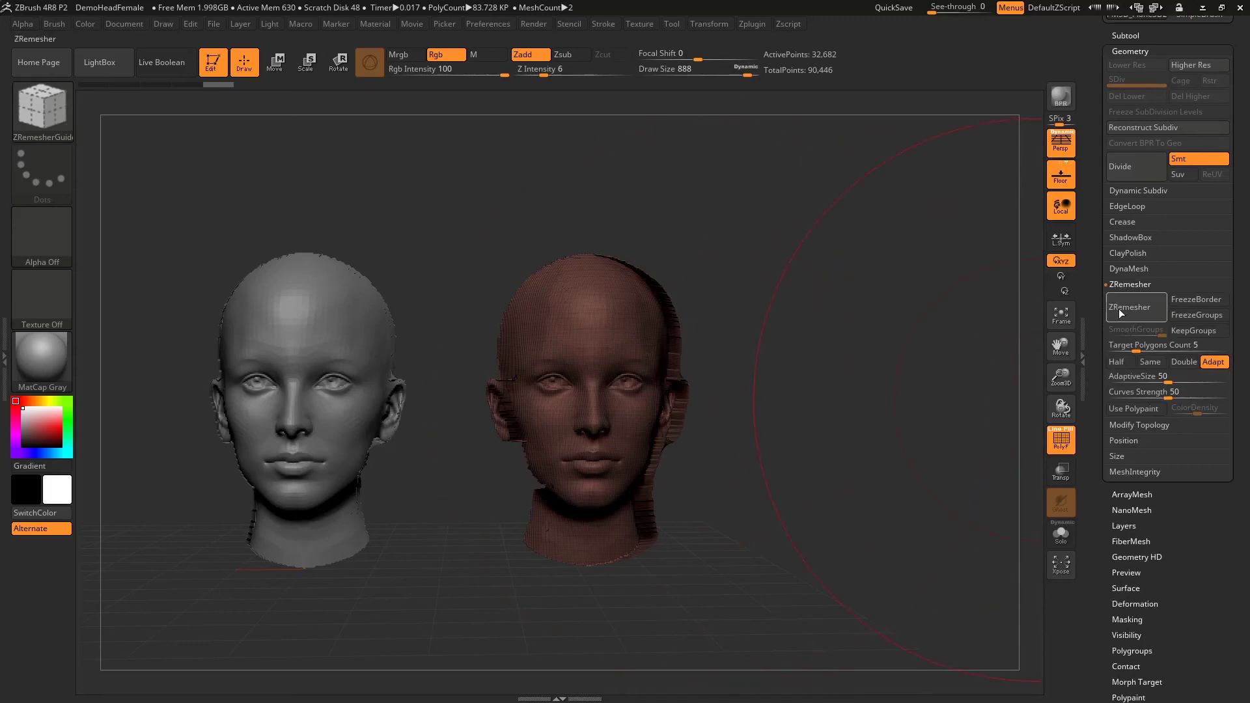
{"action": "left_click", "coordinate": [1134, 315]}
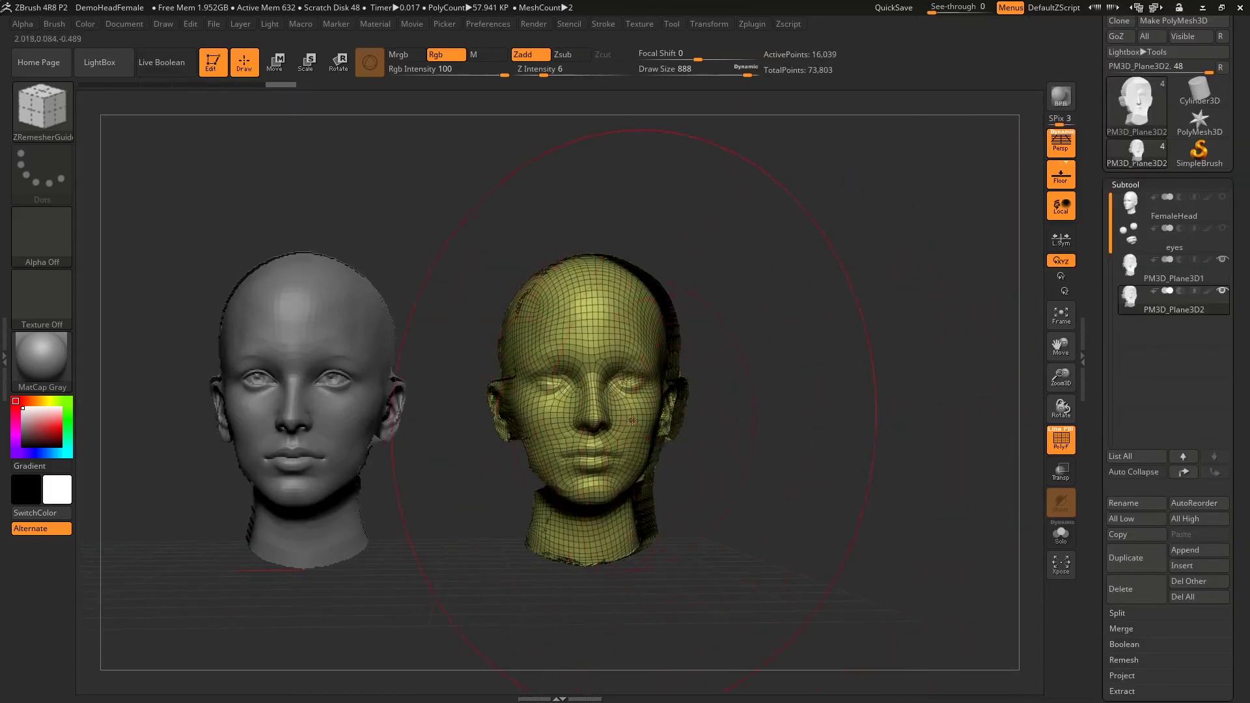
Inspect the new topology, then activate PM3D_Plane3D1 and bring up the brush library
{"action": "left_click_drag", "start_coordinate": [585, 369], "coordinate": [605, 432]}
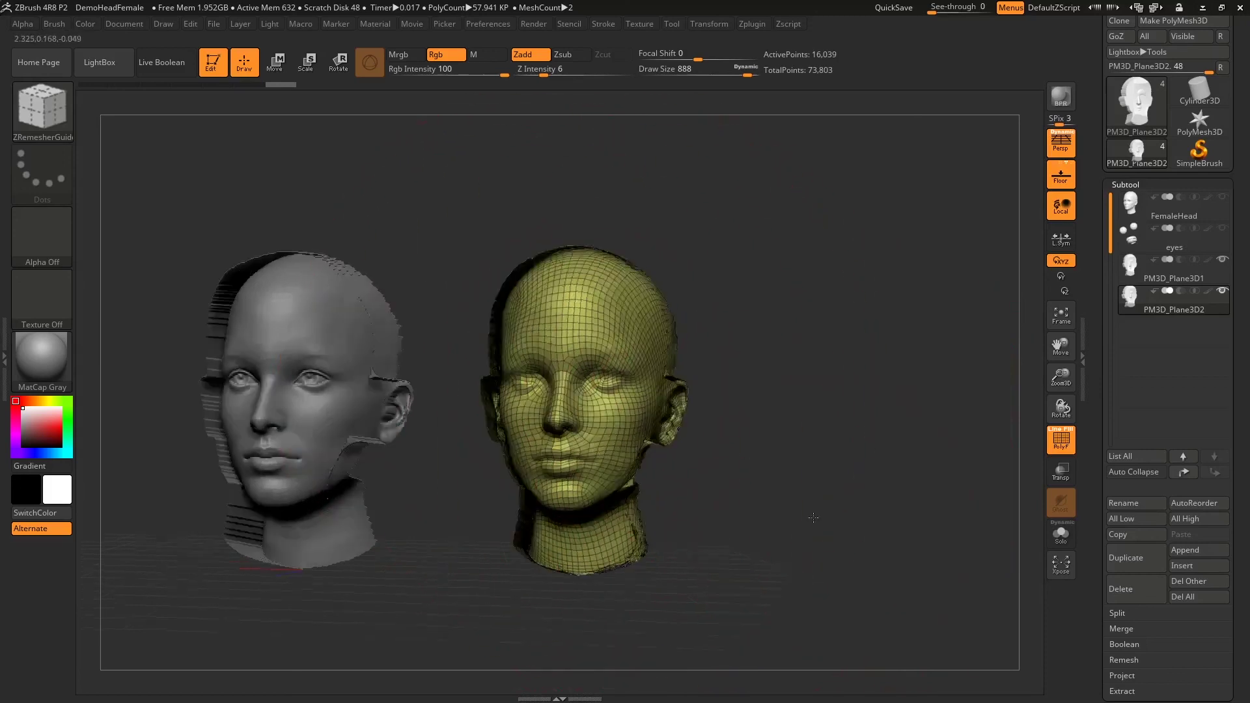
{"action": "left_click_drag", "start_coordinate": [738, 511], "coordinate": [772, 518]}
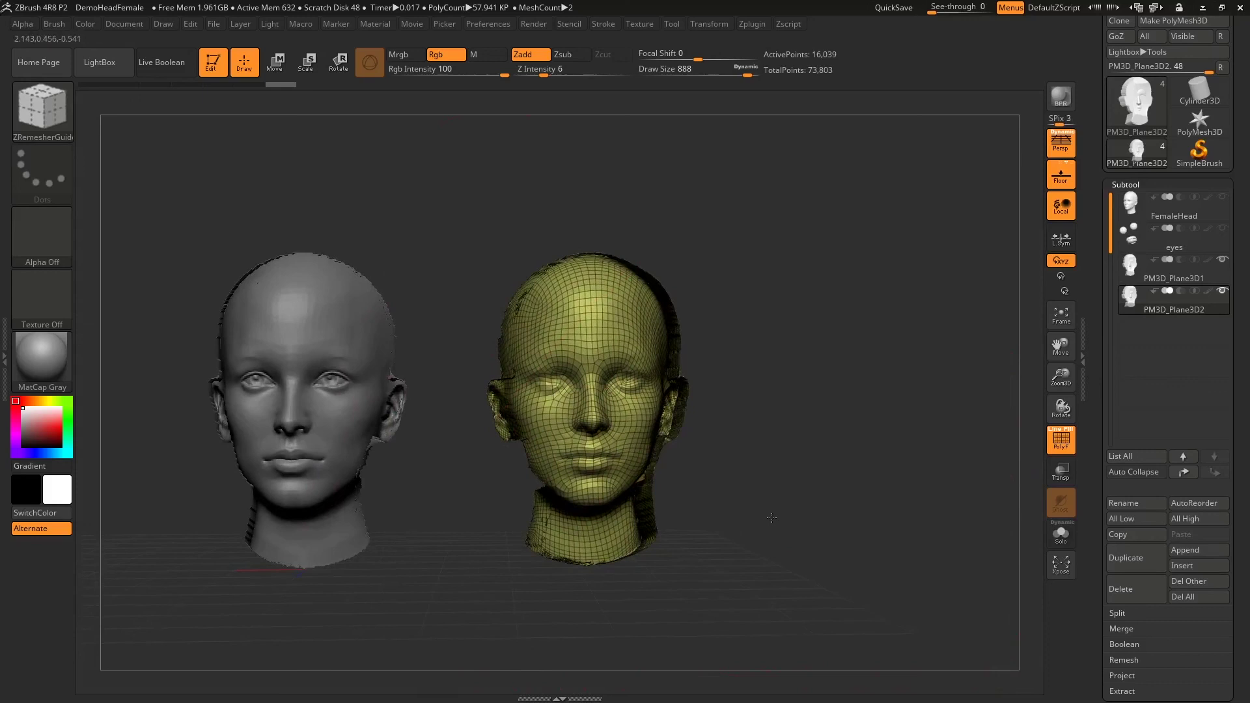
{"action": "scroll", "coordinate": [1236, 485], "scroll_direction": "down", "scroll_amount": 5}
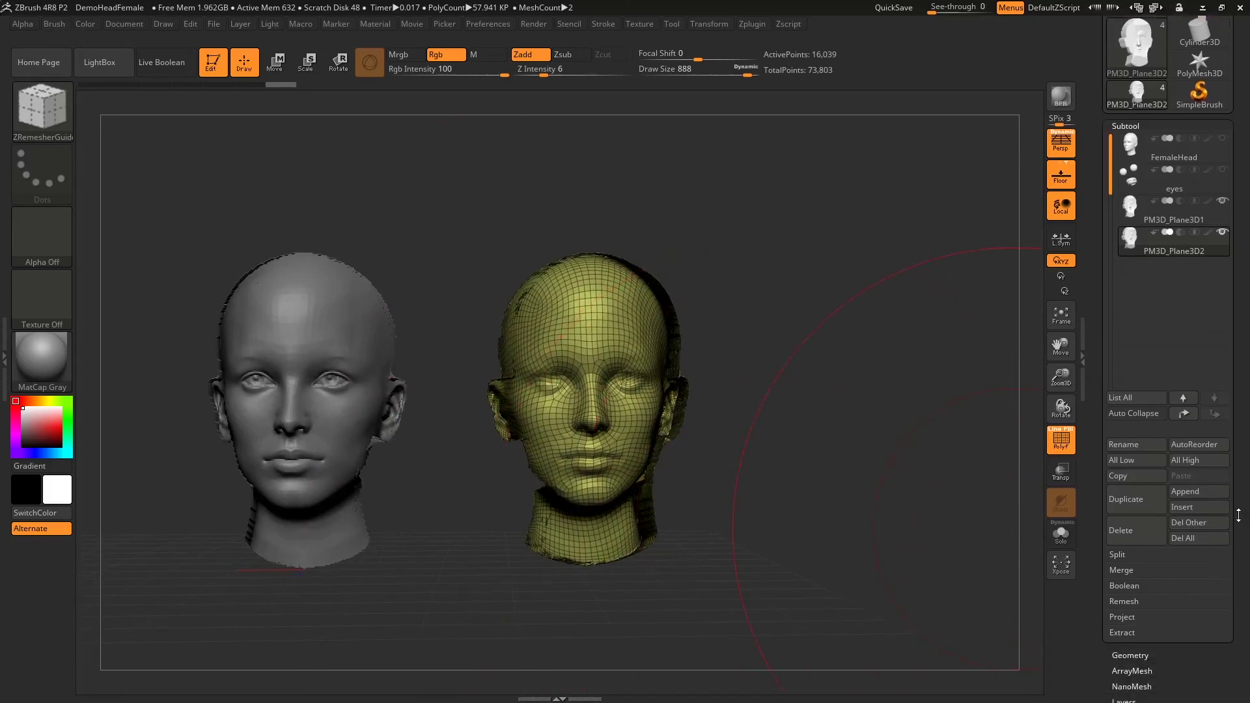
{"action": "scroll", "coordinate": [1235, 486], "scroll_direction": "down", "scroll_amount": 2}
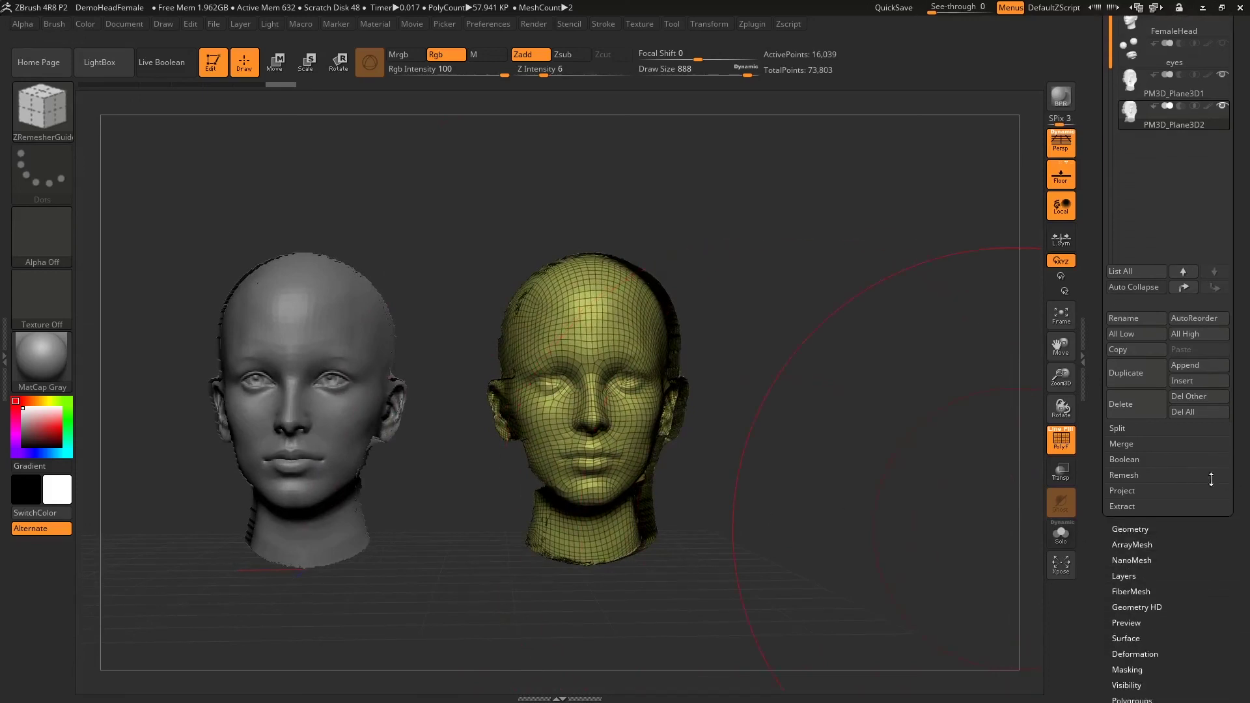
{"action": "left_click_drag", "start_coordinate": [820, 500], "coordinate": [788, 496]}
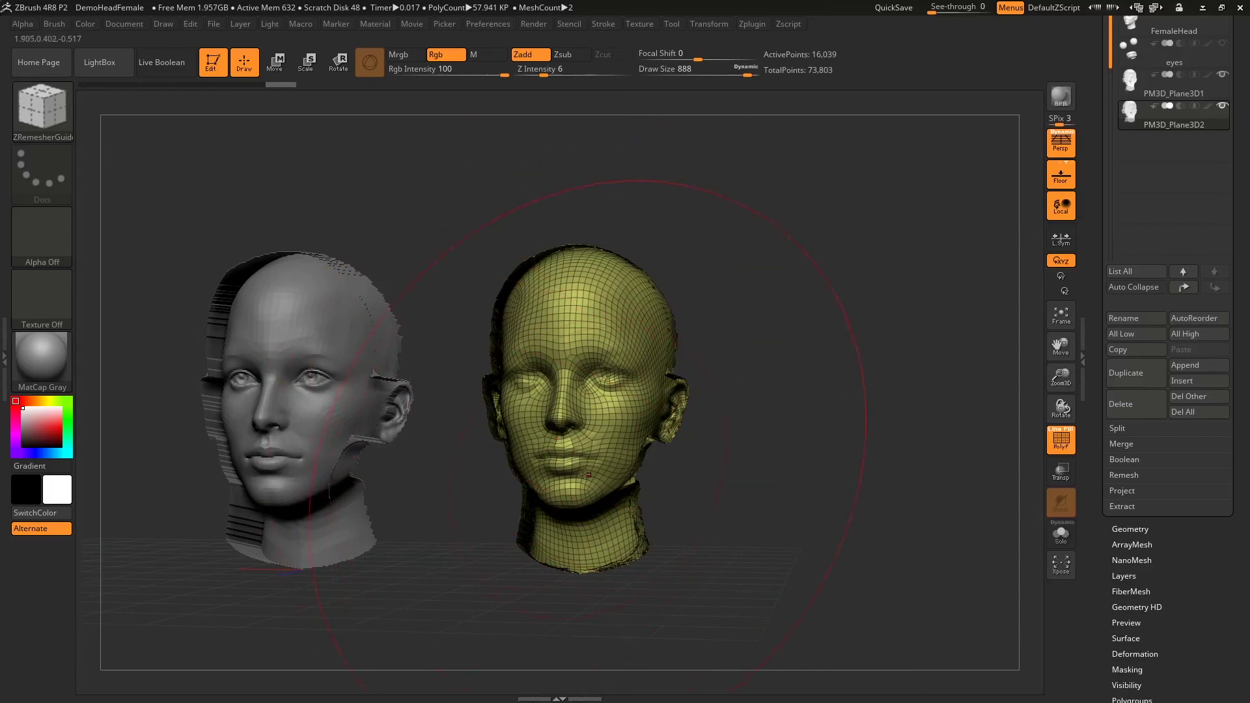
{"action": "left_click", "coordinate": [352, 274], "text": "alt"}
{"action": "left_click", "coordinate": [49, 105]}
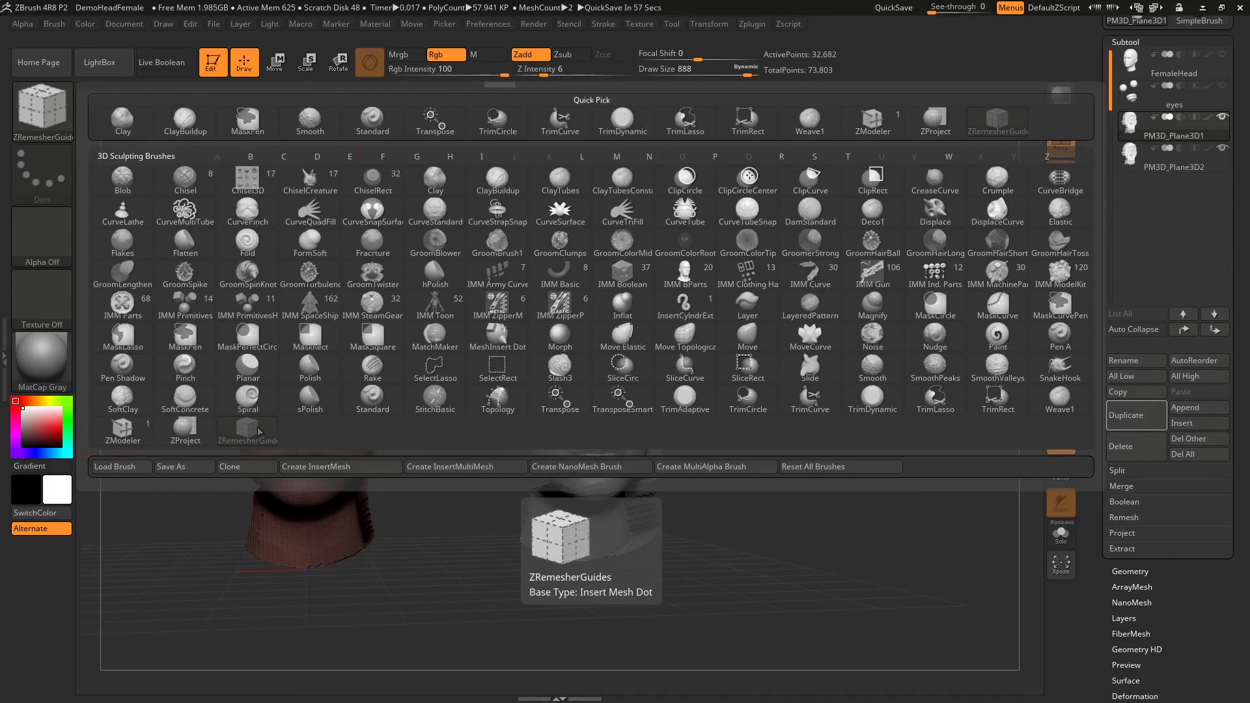
Zoom onto the red face and draw ZRemesherGuides curves from the nose around the mouth to the jaw
{"action": "left_click", "coordinate": [249, 434]}
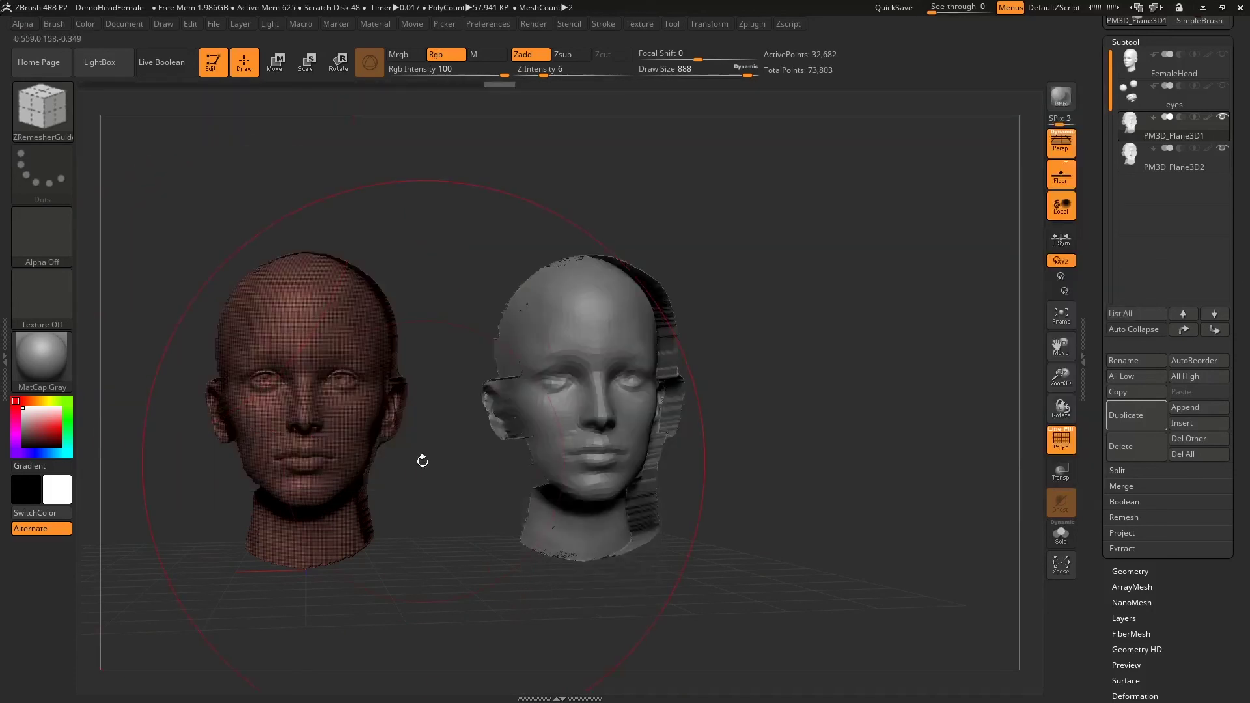
{"action": "right_click_drag", "start_coordinate": [557, 482], "coordinate": [507, 452], "text": "alt"}
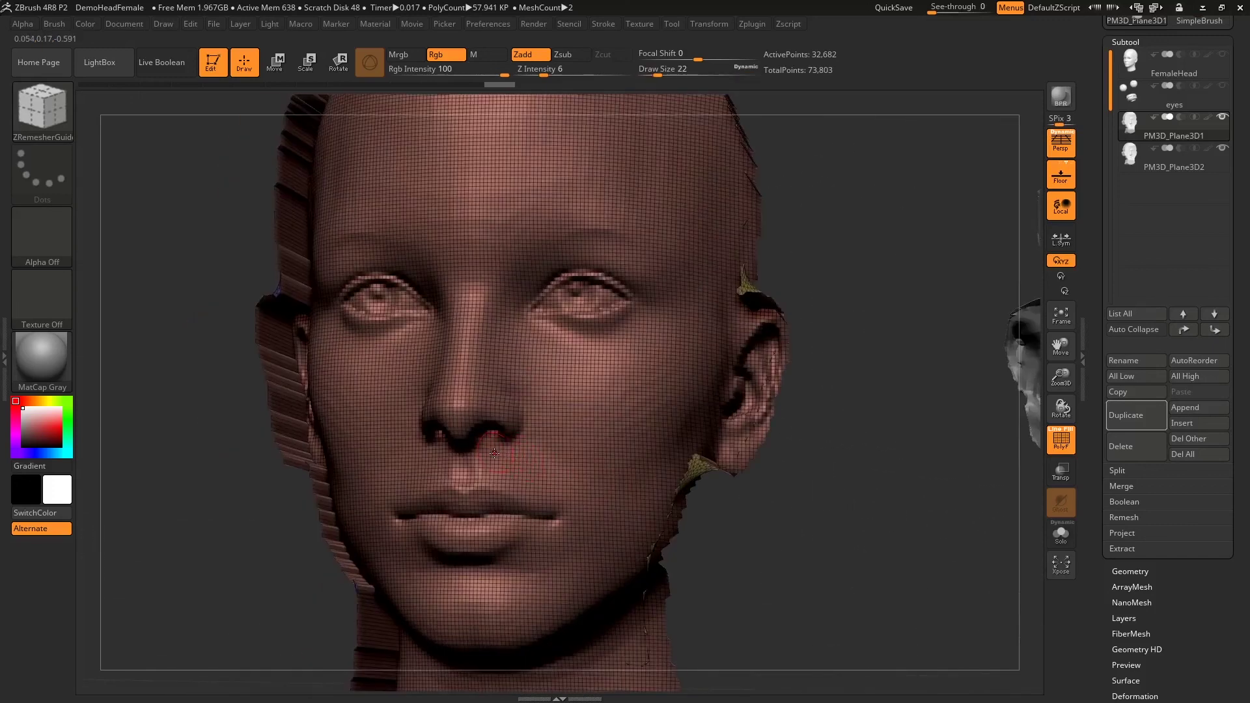
{"action": "mouse_move", "coordinate": [495, 454]}
{"action": "left_mouse_down"}
{"action": "mouse_move", "coordinate": [535, 564]}
{"action": "mouse_move", "coordinate": [483, 571]}
{"action": "left_mouse_up"}
{"action": "left_click_drag", "start_coordinate": [480, 402], "coordinate": [474, 619]}
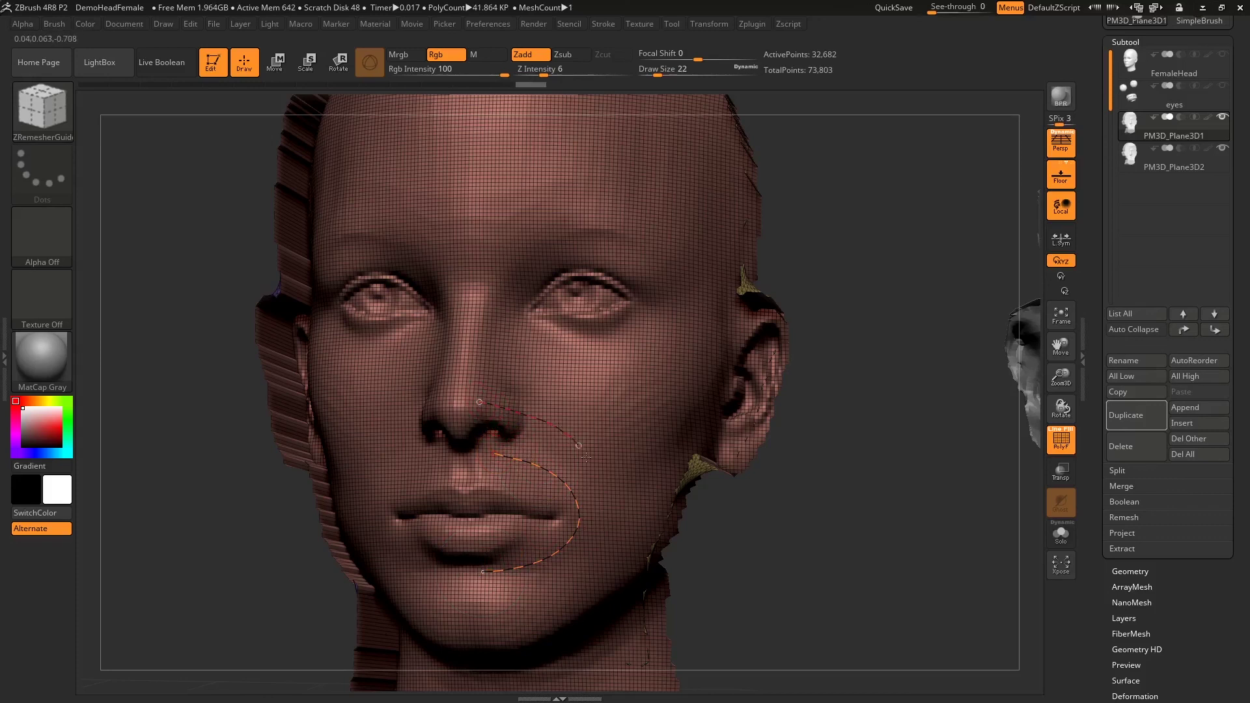
{"action": "mouse_move", "coordinate": [481, 372]}
{"action": "left_mouse_down"}
{"action": "mouse_move", "coordinate": [637, 528]}
{"action": "mouse_move", "coordinate": [505, 643]}
{"action": "left_mouse_up"}
Extend the jaw guide to the chin, loop a guide around the eye, and add forehead guide lines
{"action": "left_click_drag", "start_coordinate": [545, 284], "coordinate": [617, 241]}
{"action": "mouse_move", "coordinate": [610, 195]}
{"action": "left_mouse_down"}
{"action": "mouse_move", "coordinate": [734, 325]}
{"action": "mouse_move", "coordinate": [609, 195]}
{"action": "left_mouse_up"}
{"action": "left_click_drag", "start_coordinate": [721, 265], "coordinate": [561, 317]}
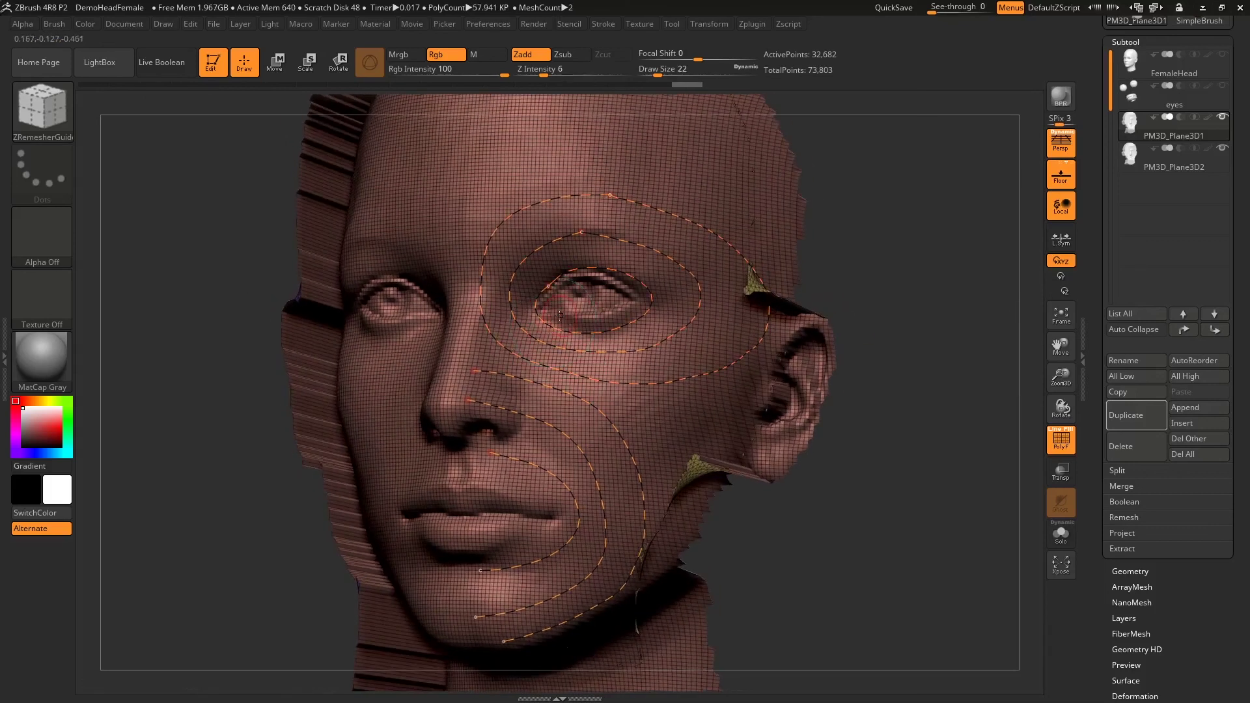
{"action": "left_click_drag", "start_coordinate": [483, 194], "coordinate": [600, 288]}
{"action": "left_click_drag", "start_coordinate": [596, 154], "coordinate": [599, 287]}
{"action": "left_click_drag", "start_coordinate": [714, 162], "coordinate": [641, 287]}
{"action": "left_click_drag", "start_coordinate": [790, 330], "coordinate": [580, 322]}
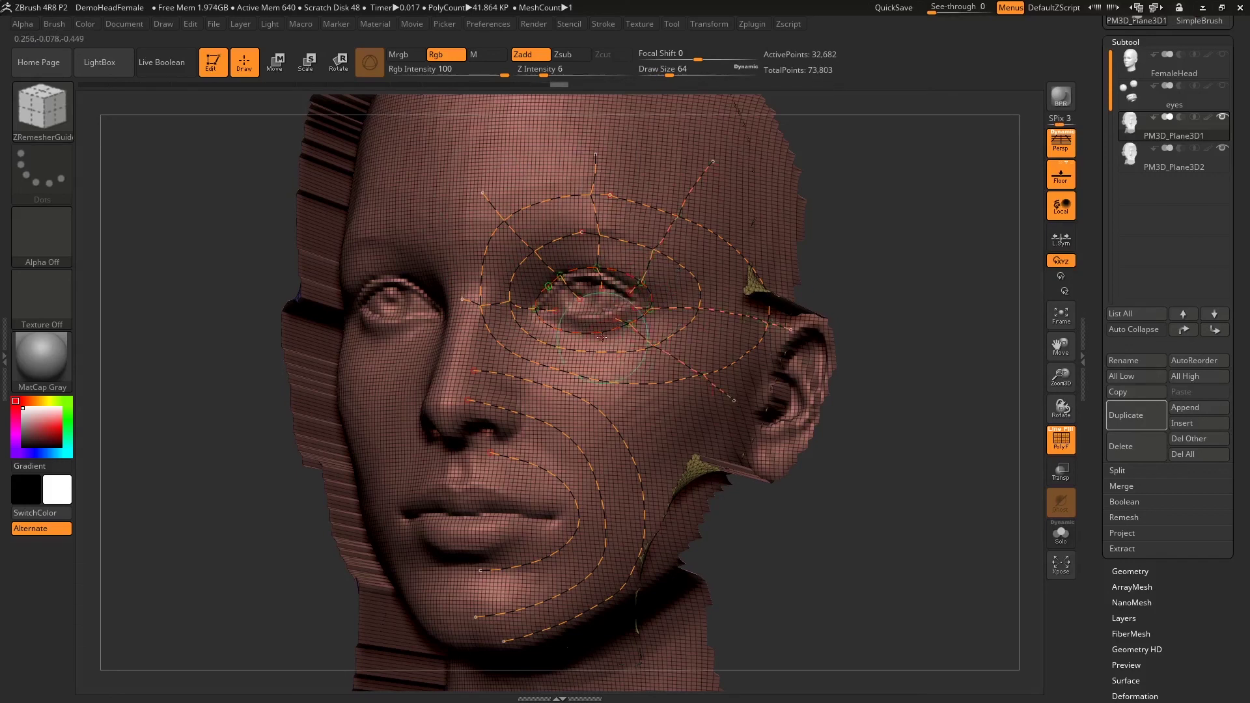
Draw guide curves down the cheek, around the nose, and from the ear along the jaw
{"action": "left_click_drag", "start_coordinate": [625, 365], "coordinate": [560, 521]}
{"action": "mouse_move", "coordinate": [579, 322]}
{"action": "left_mouse_down"}
{"action": "mouse_move", "coordinate": [584, 398]}
{"action": "mouse_move", "coordinate": [535, 507]}
{"action": "left_mouse_up"}
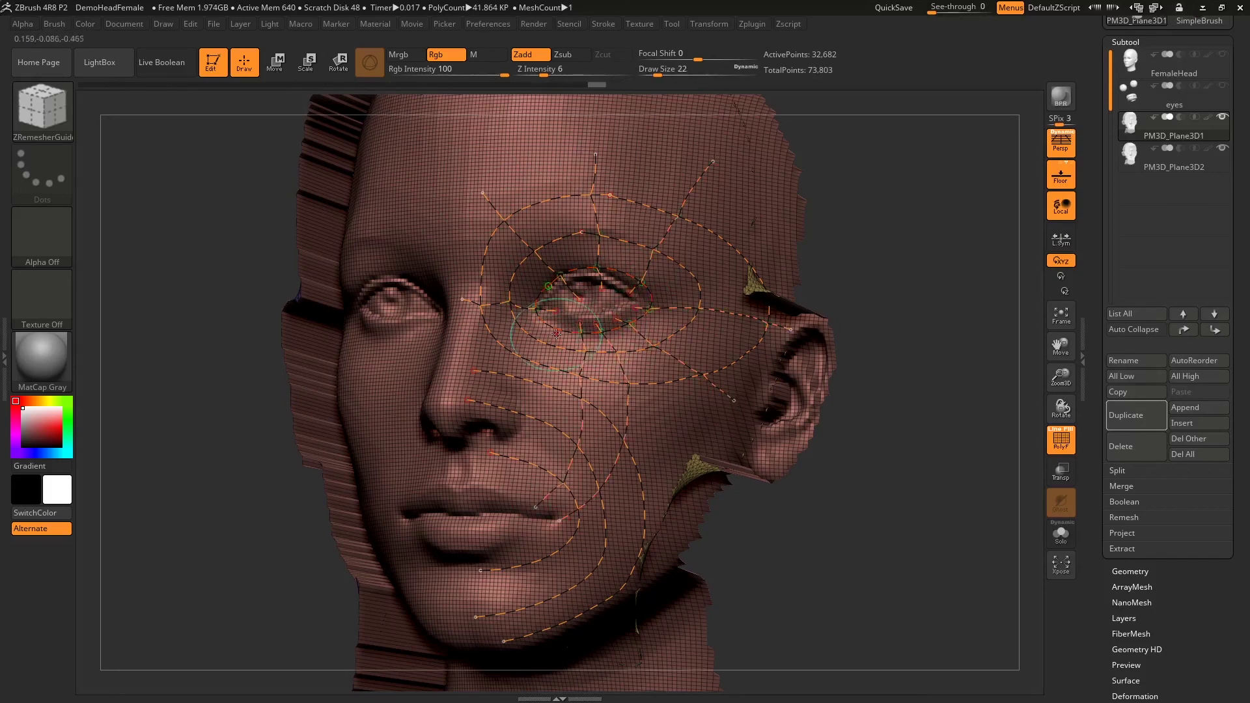
{"action": "left_click_drag", "start_coordinate": [573, 280], "coordinate": [501, 368]}
{"action": "left_click_drag", "start_coordinate": [495, 485], "coordinate": [525, 415]}
{"action": "left_click_drag", "start_coordinate": [710, 359], "coordinate": [619, 498]}
{"action": "left_click_drag", "start_coordinate": [538, 538], "coordinate": [699, 564]}
Add guide curves from the lip to the chin and nose, and from forehead beside the nose
{"action": "left_click_drag", "start_coordinate": [696, 461], "coordinate": [727, 504]}
{"action": "left_click_drag", "start_coordinate": [587, 551], "coordinate": [571, 641]}
{"action": "left_click_drag", "start_coordinate": [490, 542], "coordinate": [525, 648]}
{"action": "left_click_drag", "start_coordinate": [546, 549], "coordinate": [610, 615]}
{"action": "mouse_move", "coordinate": [495, 550]}
{"action": "left_mouse_down"}
{"action": "mouse_move", "coordinate": [457, 427]}
{"action": "mouse_move", "coordinate": [463, 489]}
{"action": "left_mouse_up"}
{"action": "left_click_drag", "start_coordinate": [468, 166], "coordinate": [445, 404]}
{"action": "mouse_move", "coordinate": [424, 360]}
{"action": "left_mouse_down"}
{"action": "mouse_move", "coordinate": [473, 369]}
{"action": "mouse_move", "coordinate": [544, 287]}
{"action": "left_mouse_up"}
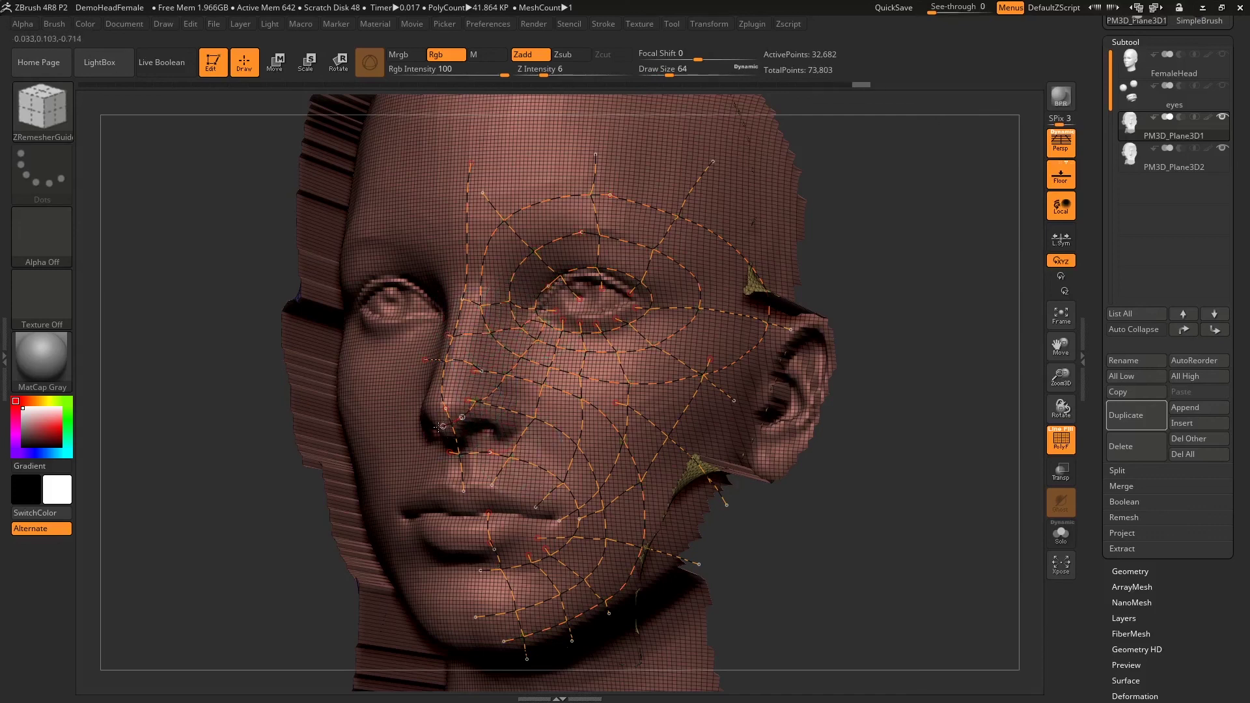
Finish with guides along the lip, nose side, jaw bottom, cheek to ear, and over the forehead
{"action": "mouse_move", "coordinate": [467, 509]}
{"action": "left_mouse_down"}
{"action": "mouse_move", "coordinate": [553, 518]}
{"action": "mouse_move", "coordinate": [470, 555]}
{"action": "mouse_move", "coordinate": [525, 443]}
{"action": "left_mouse_up"}
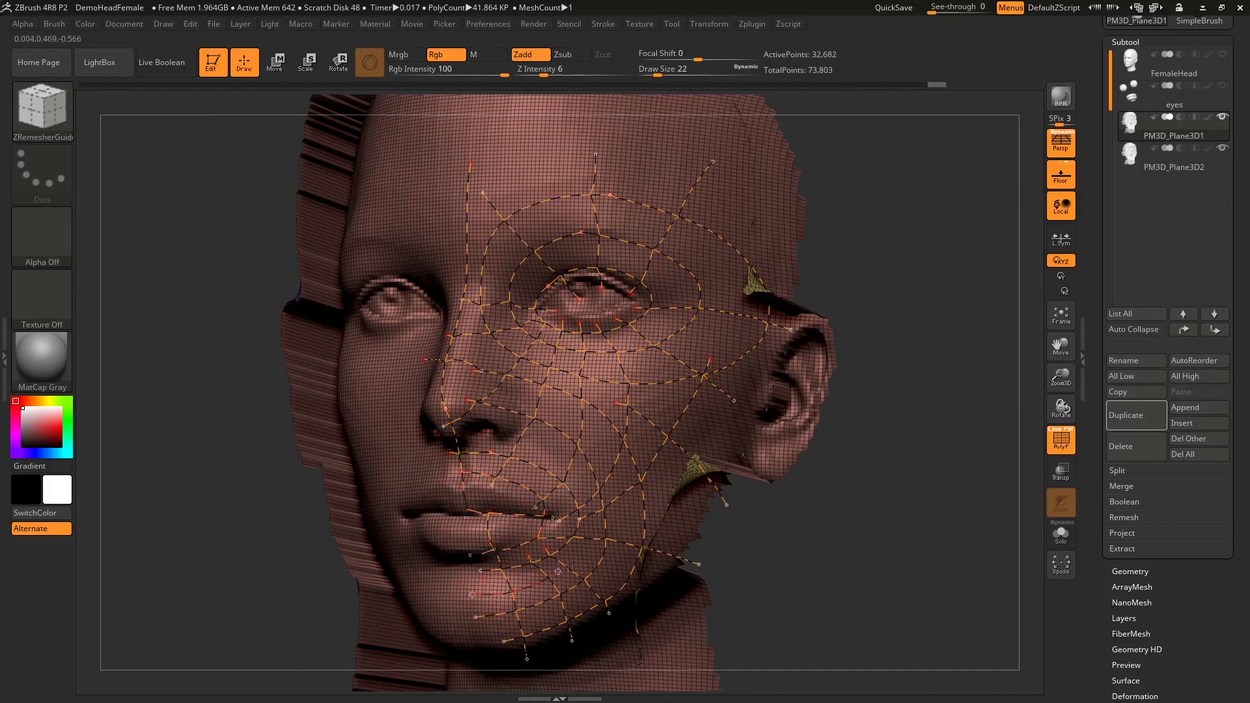
{"action": "left_click_drag", "start_coordinate": [747, 546], "coordinate": [815, 568]}
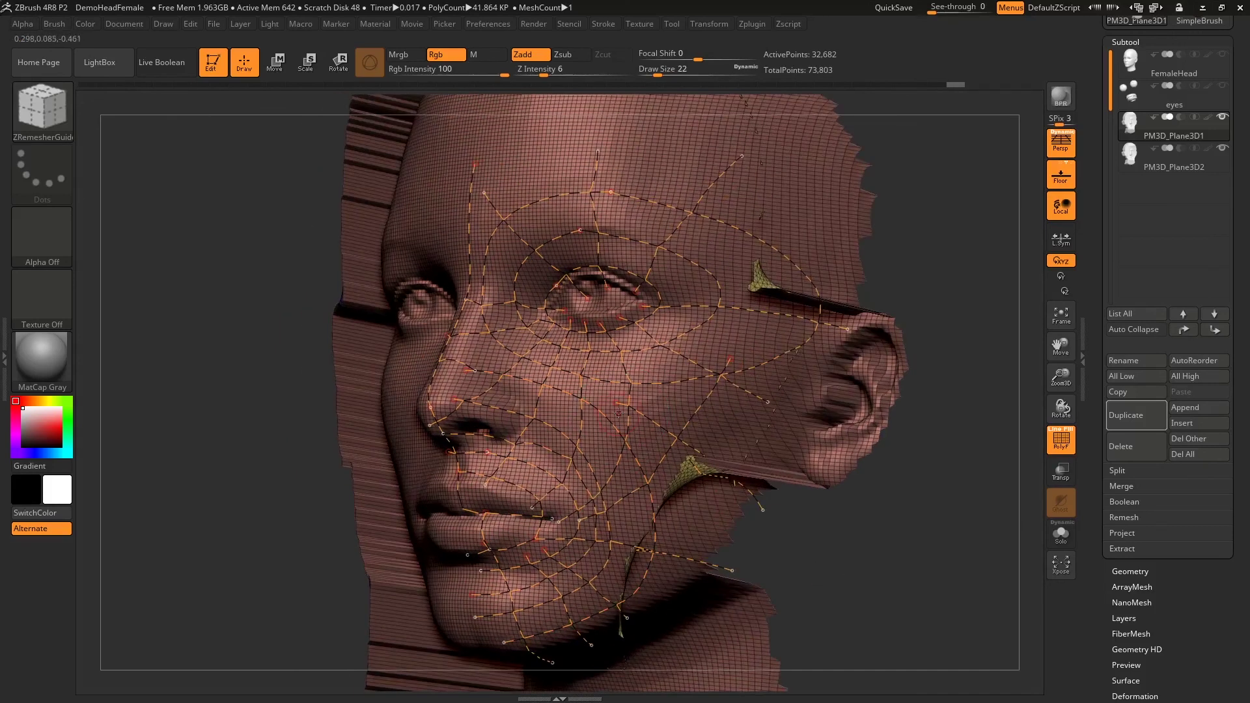
{"action": "left_click_drag", "start_coordinate": [463, 350], "coordinate": [448, 352]}
{"action": "left_click_drag", "start_coordinate": [550, 655], "coordinate": [606, 640]}
{"action": "mouse_move", "coordinate": [669, 596]}
{"action": "left_mouse_down"}
{"action": "mouse_move", "coordinate": [803, 295]}
{"action": "mouse_move", "coordinate": [785, 230]}
{"action": "mouse_move", "coordinate": [537, 136]}
{"action": "mouse_move", "coordinate": [476, 135]}
{"action": "left_mouse_up"}
{"action": "left_click_drag", "start_coordinate": [926, 574], "coordinate": [958, 583]}
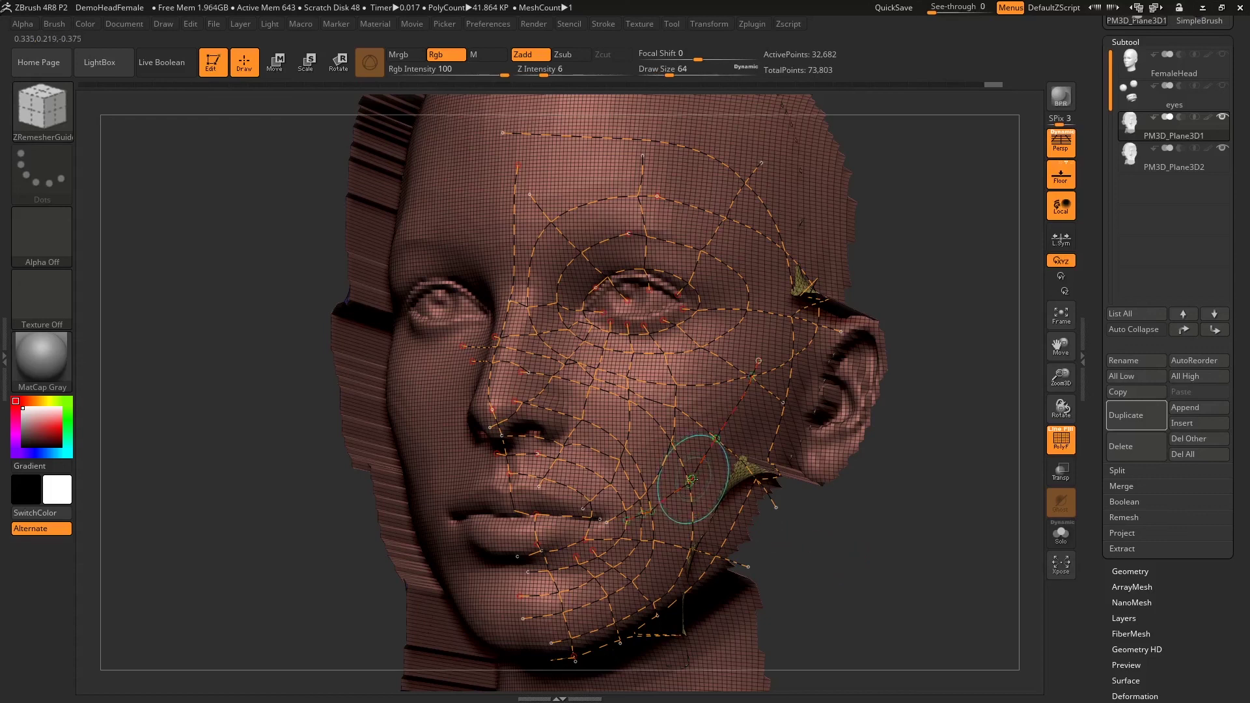
Run ZRemesher on PM3D_Plane3D1 using the guide curves, producing clean quads at 16,385 points
{"action": "key", "text": "bracketleft"}
{"action": "key", "text": "bracketleft"}
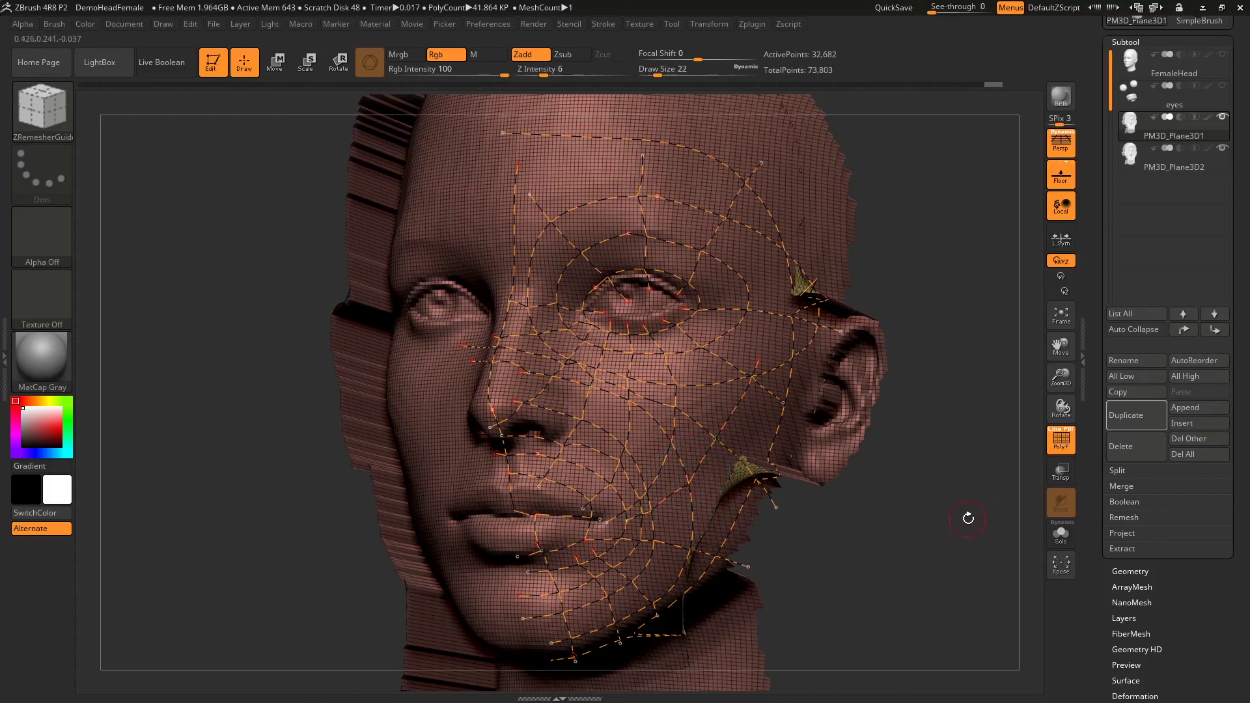
{"action": "scroll", "coordinate": [1244, 451], "scroll_direction": "down", "scroll_amount": 1}
{"action": "scroll", "coordinate": [1244, 451], "scroll_direction": "down", "scroll_amount": 3}
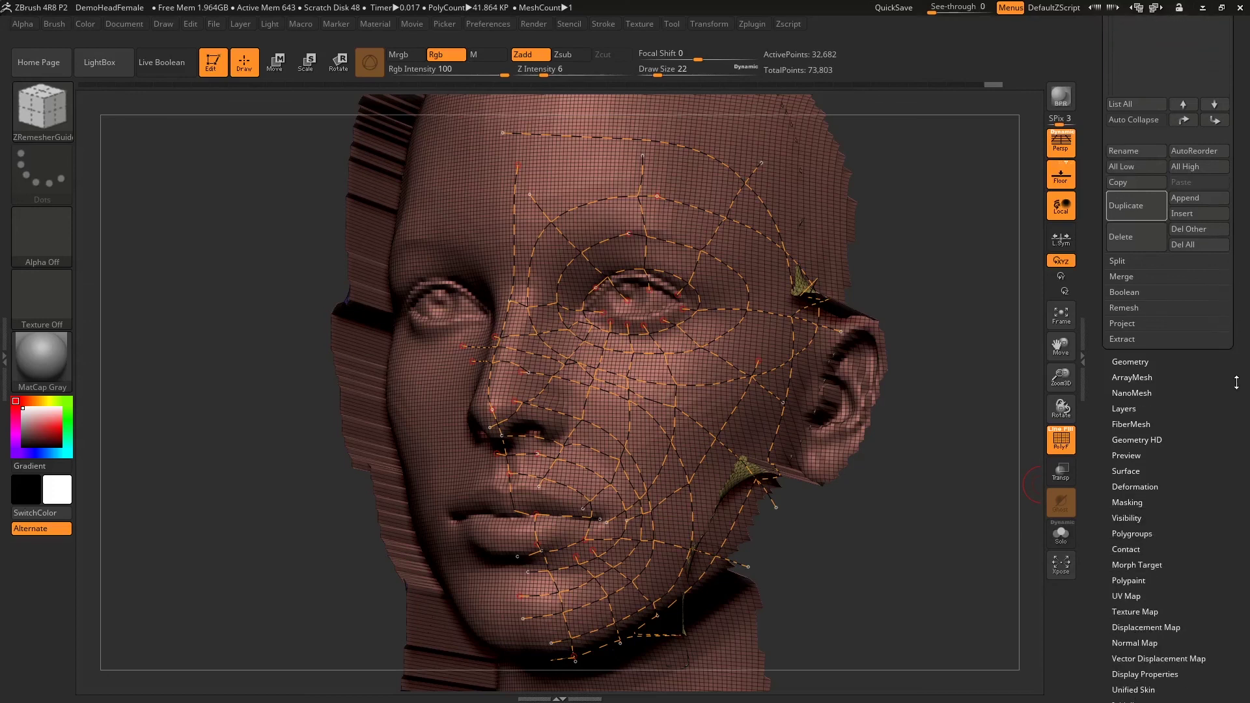
{"action": "scroll", "coordinate": [1237, 380], "scroll_direction": "down", "scroll_amount": 2}
{"action": "scroll", "coordinate": [1235, 382], "scroll_direction": "up", "scroll_amount": 4}
{"action": "scroll", "coordinate": [1225, 397], "scroll_direction": "down", "scroll_amount": 1}
{"action": "scroll", "coordinate": [1220, 404], "scroll_direction": "down", "scroll_amount": 2}
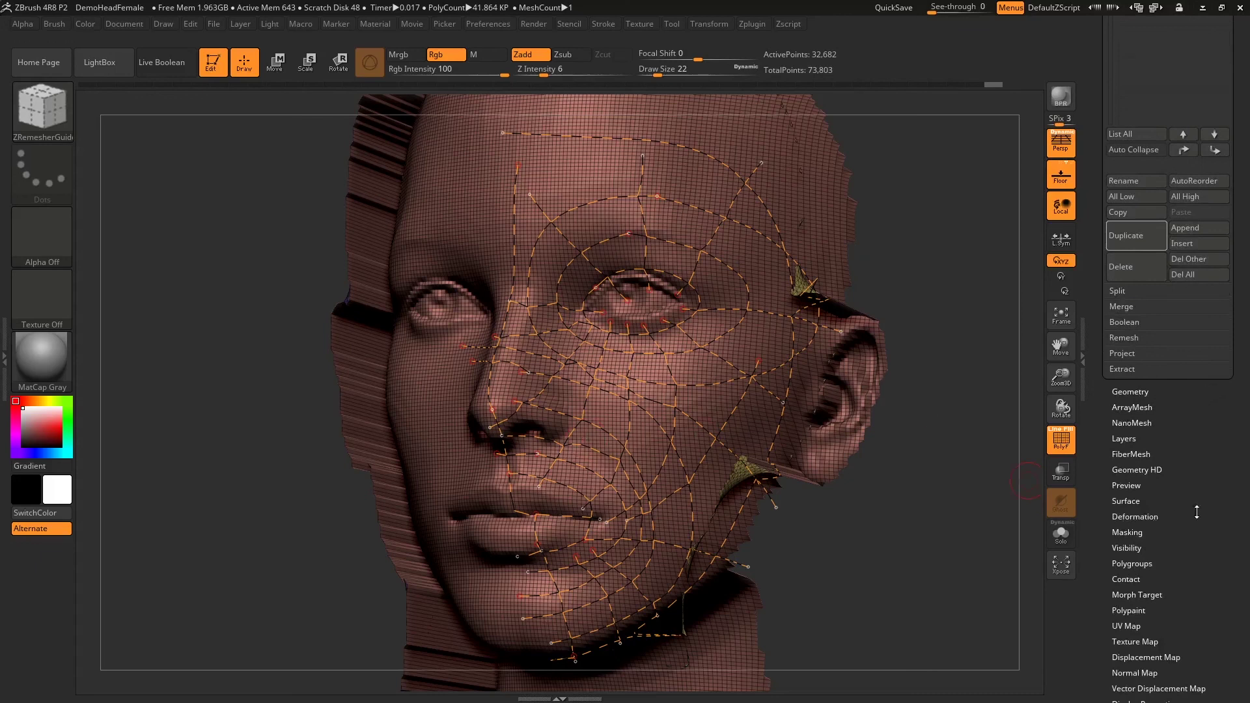
{"action": "scroll", "coordinate": [1238, 485], "scroll_direction": "down", "scroll_amount": 2}
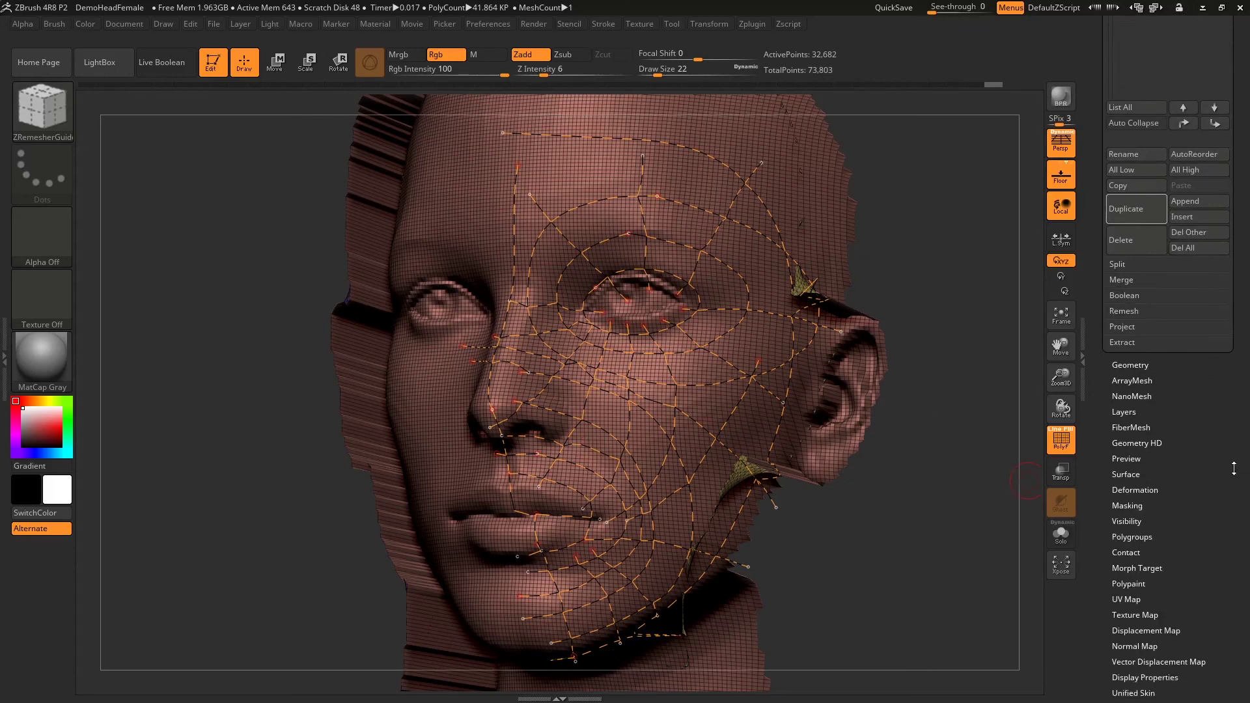
{"action": "left_click", "coordinate": [1146, 357]}
{"action": "scroll", "coordinate": [1134, 264], "scroll_direction": "down", "scroll_amount": 10}
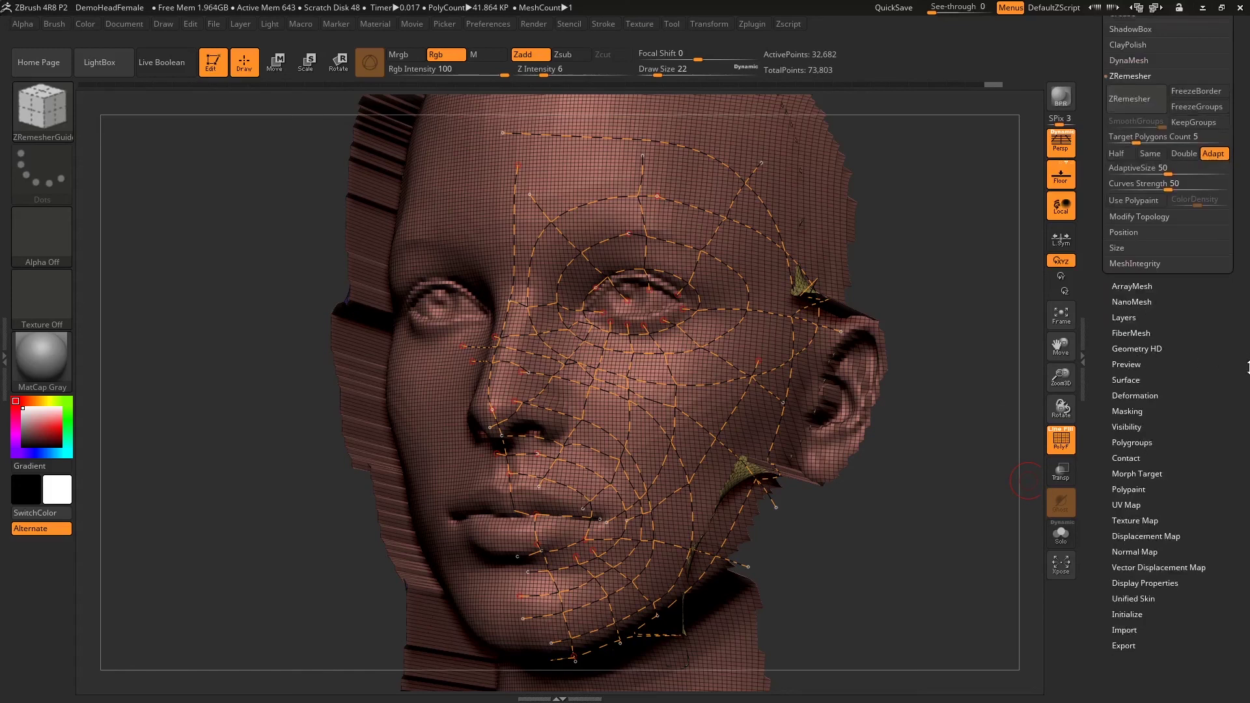
{"action": "left_click", "coordinate": [1128, 236]}
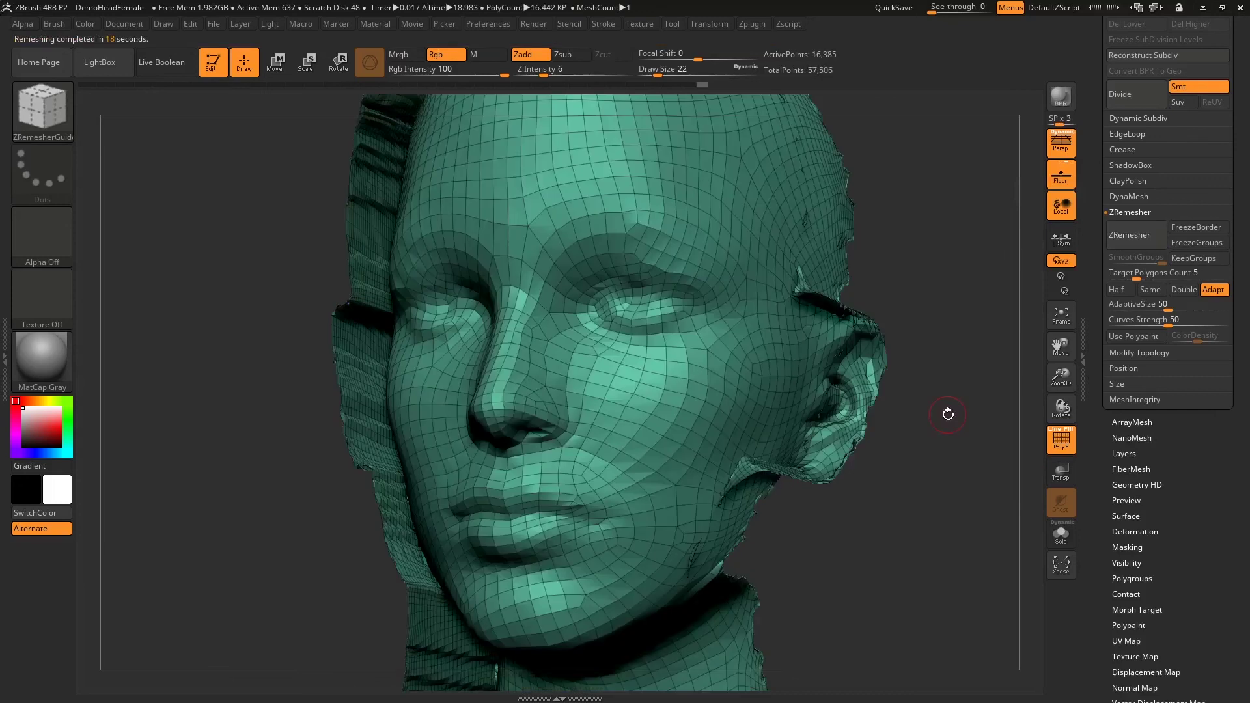
{"action": "left_click_drag", "start_coordinate": [921, 433], "coordinate": [906, 555], "text": "shift"}
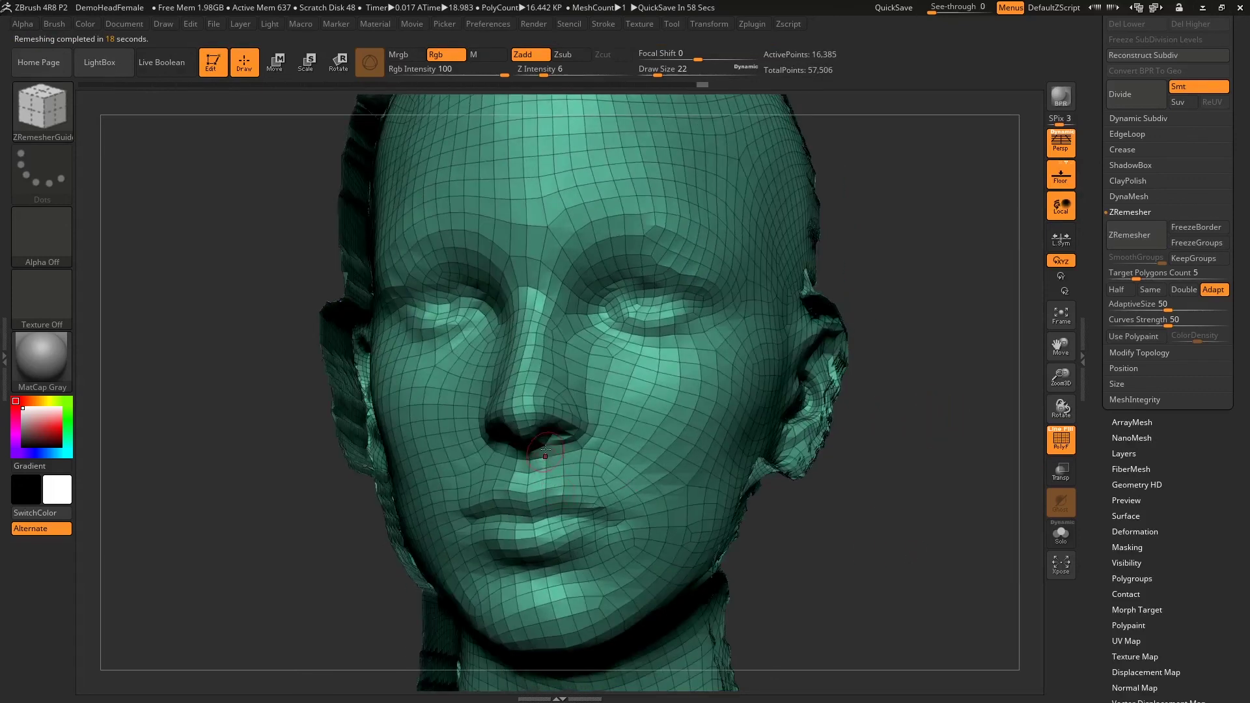
{"action": "mouse_move", "coordinate": [650, 521]}
{"action": "right_mouse_down"}
{"action": "mouse_move", "coordinate": [712, 441]}
{"action": "mouse_move", "coordinate": [522, 477]}
{"action": "right_mouse_up"}
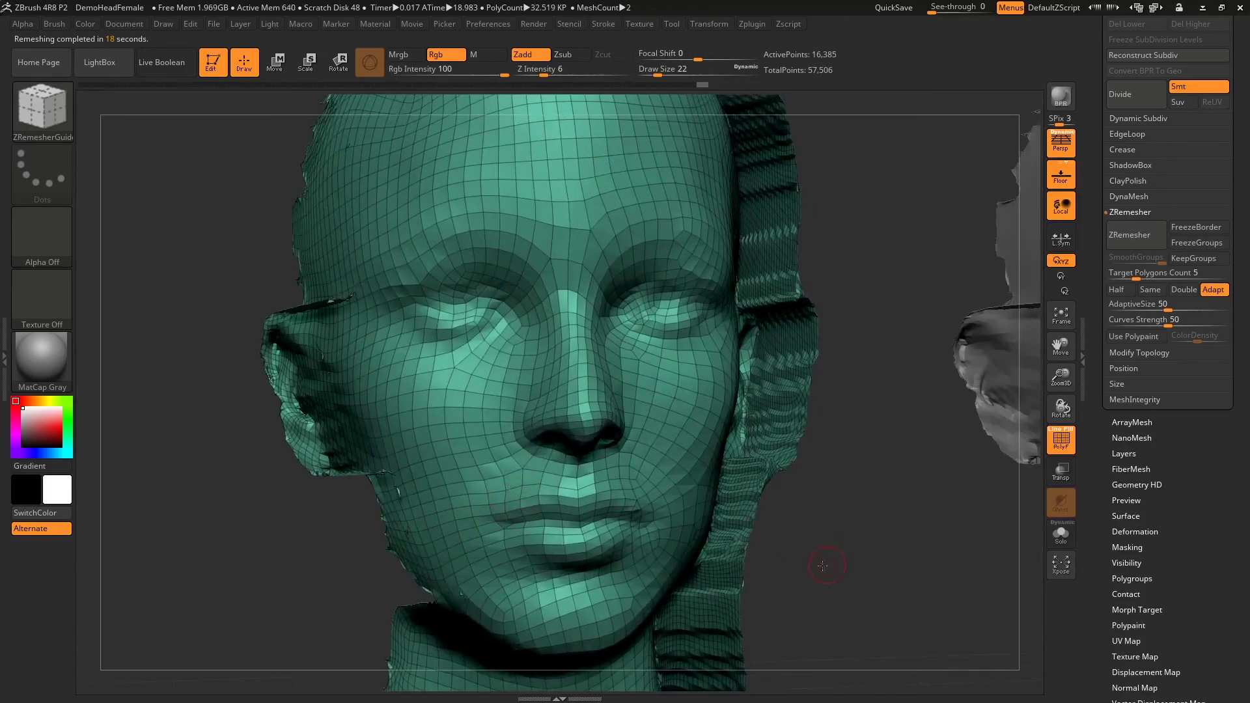
{"action": "right_click_drag", "start_coordinate": [823, 566], "coordinate": [541, 456]}
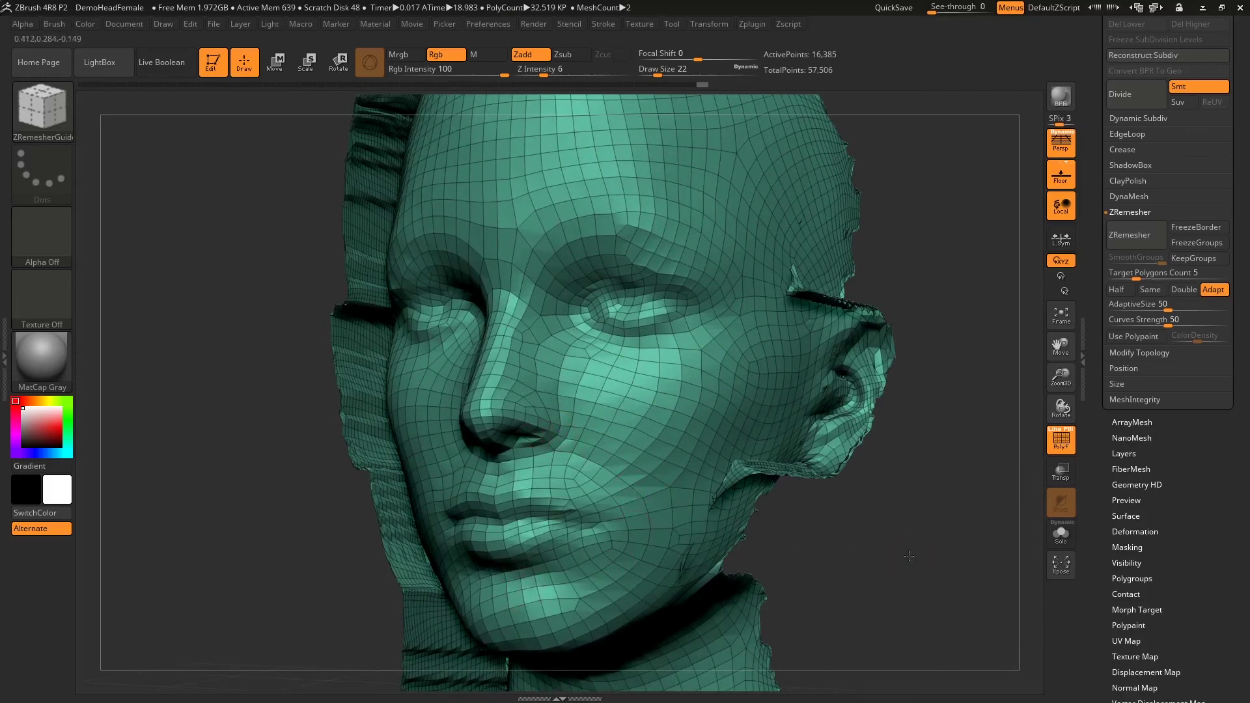
{"action": "key", "text": "f"}
{"action": "right_click_drag", "start_coordinate": [909, 556], "coordinate": [625, 528]}
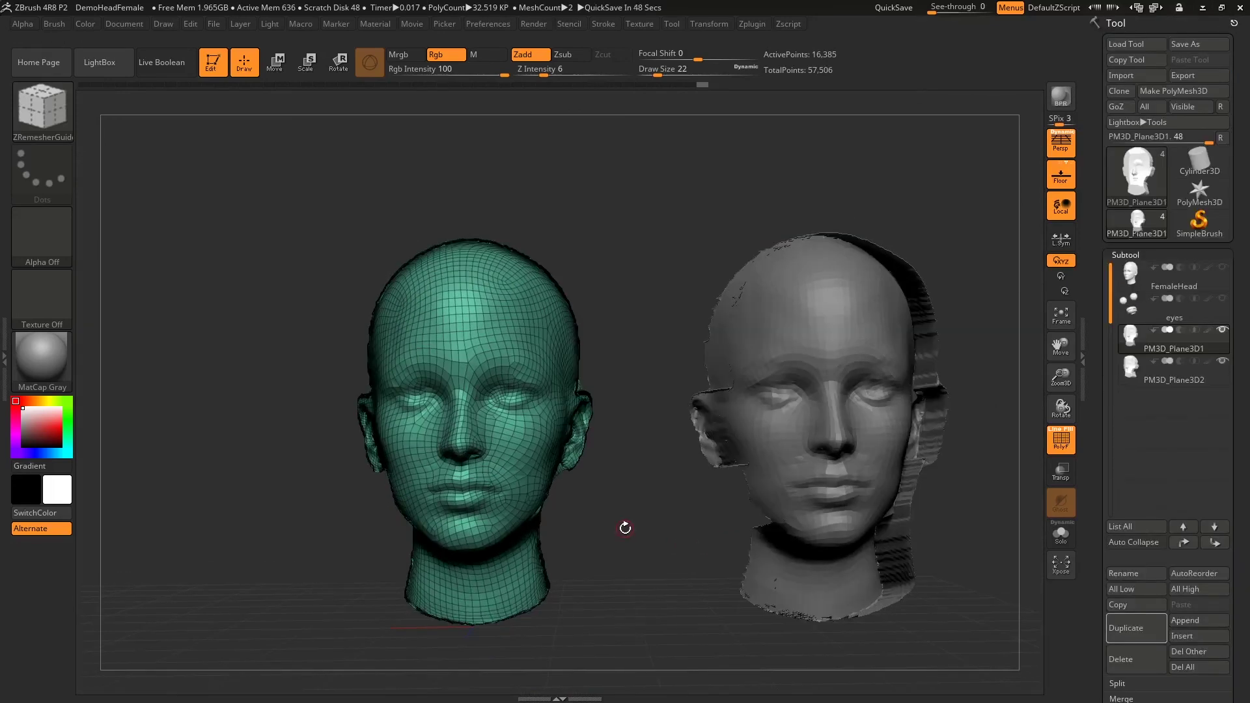